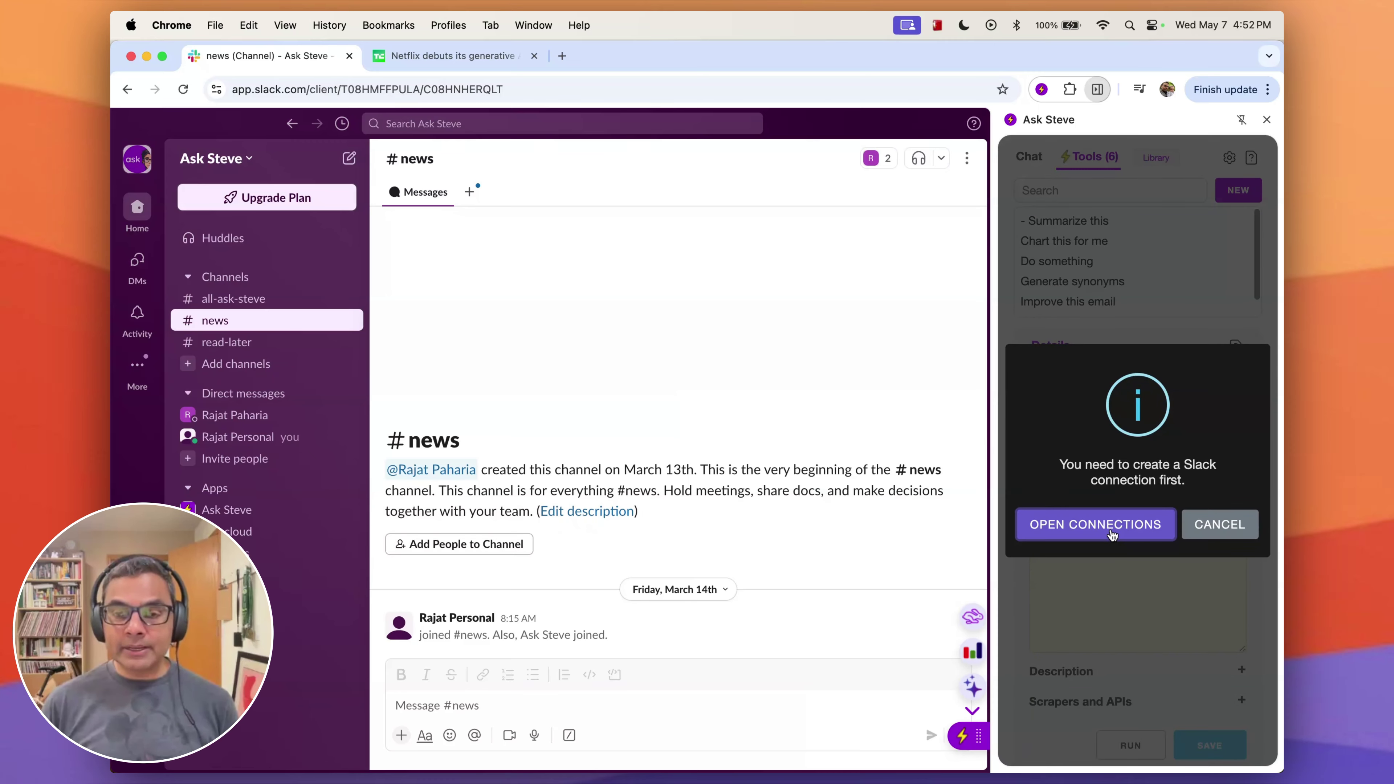
- Create and save a connection named My Slack connection, allowing access to the Ask Steve workspace
click(1109, 526)
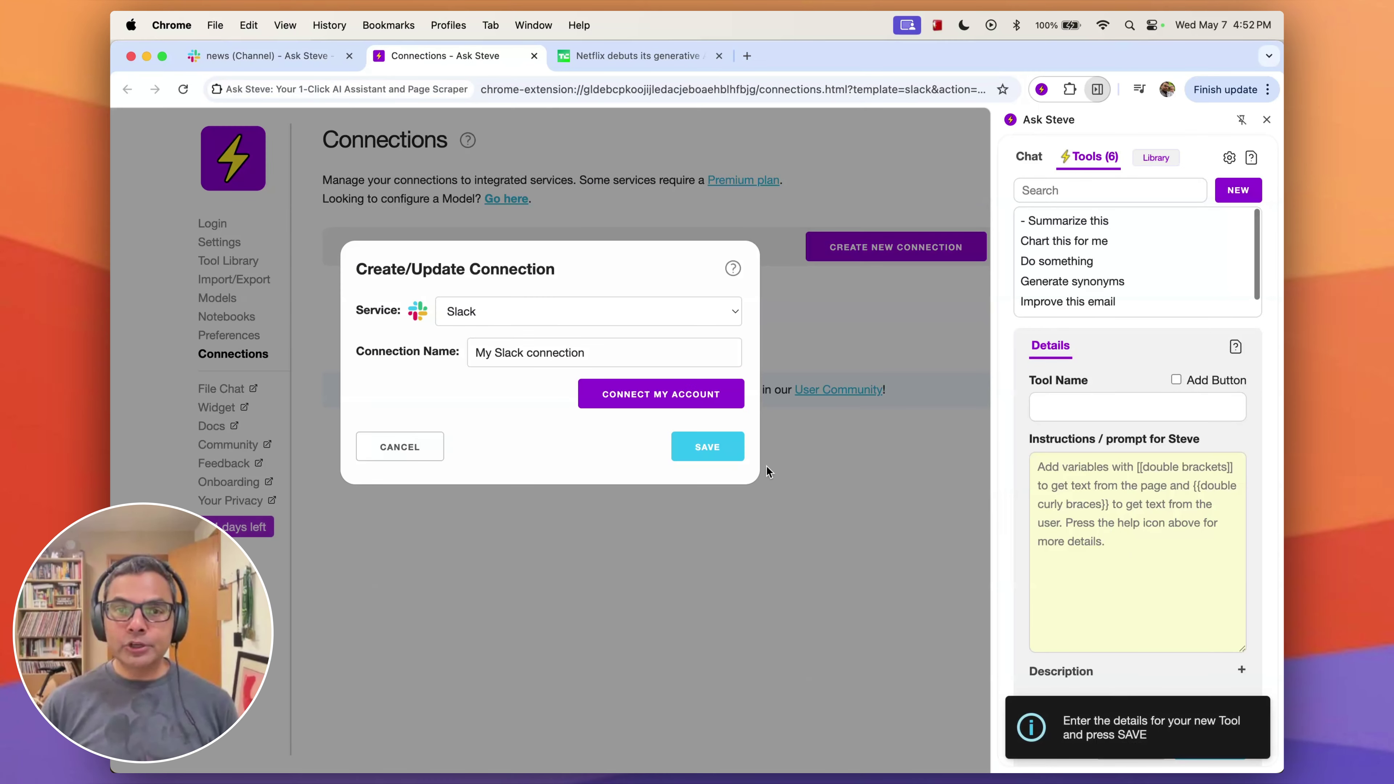
click(662, 403)
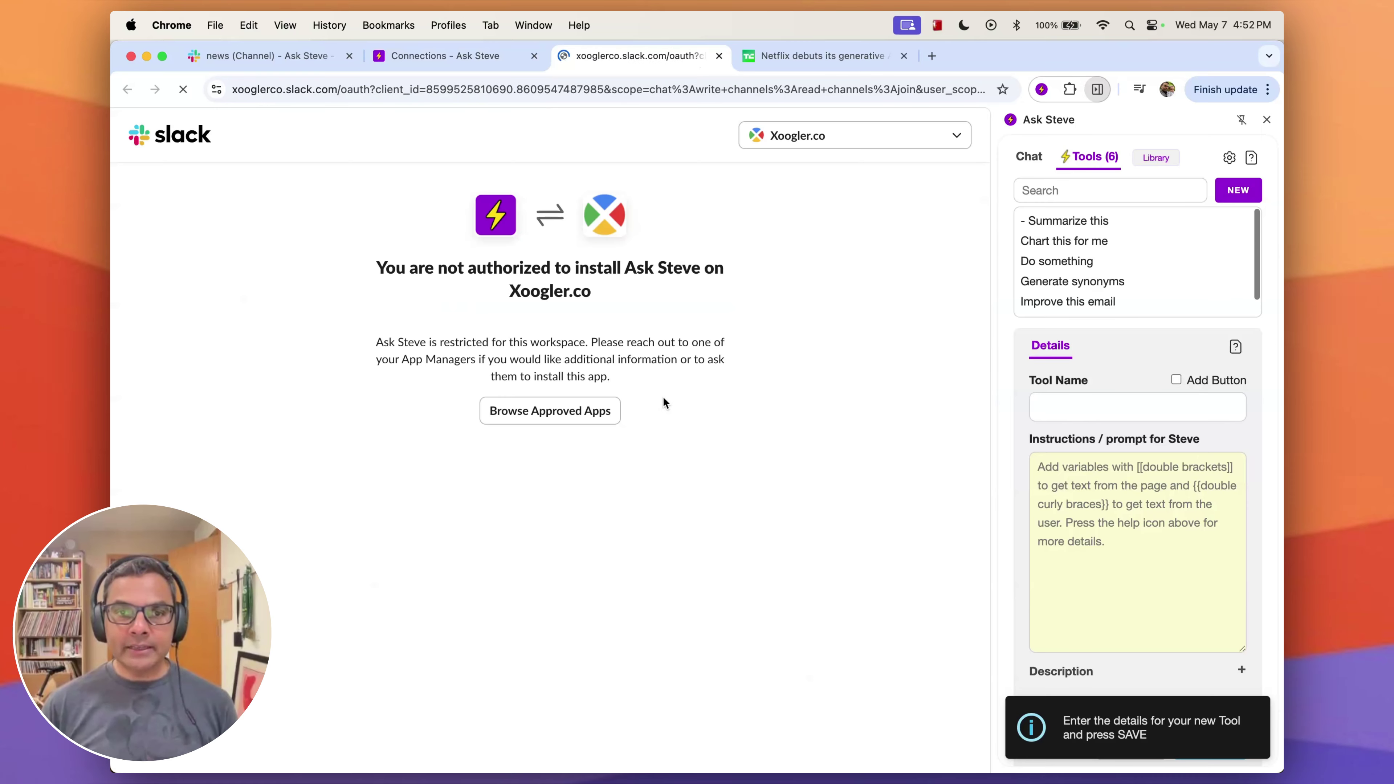
click(900, 137)
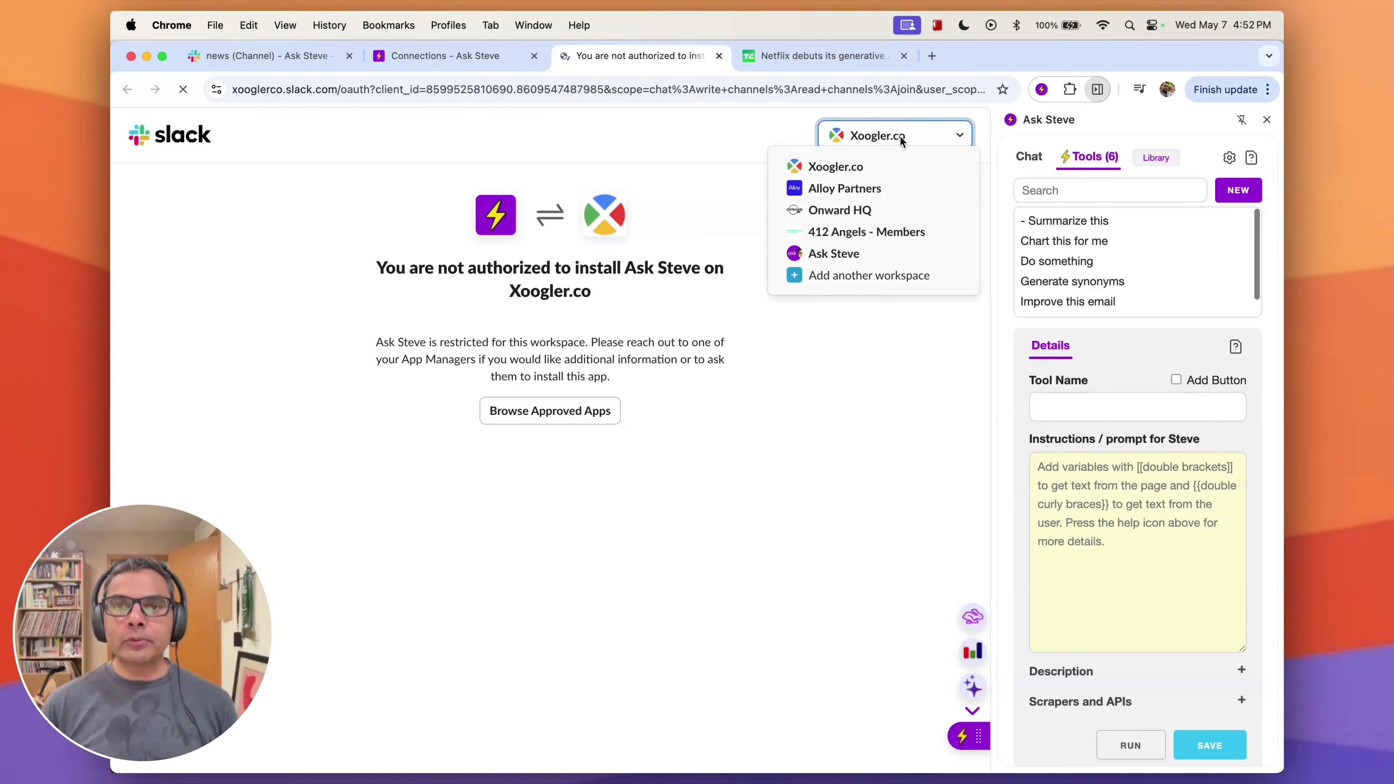
click(859, 253)
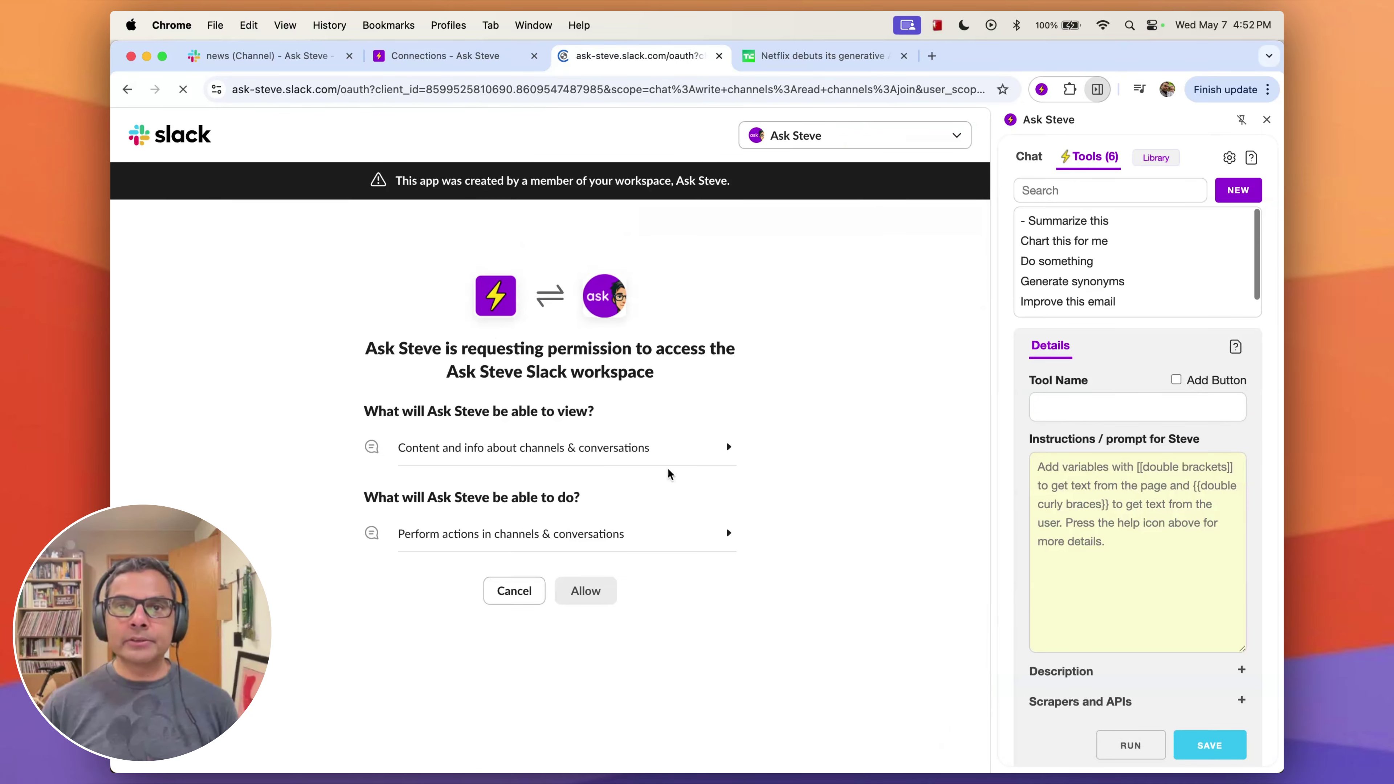
click(574, 604)
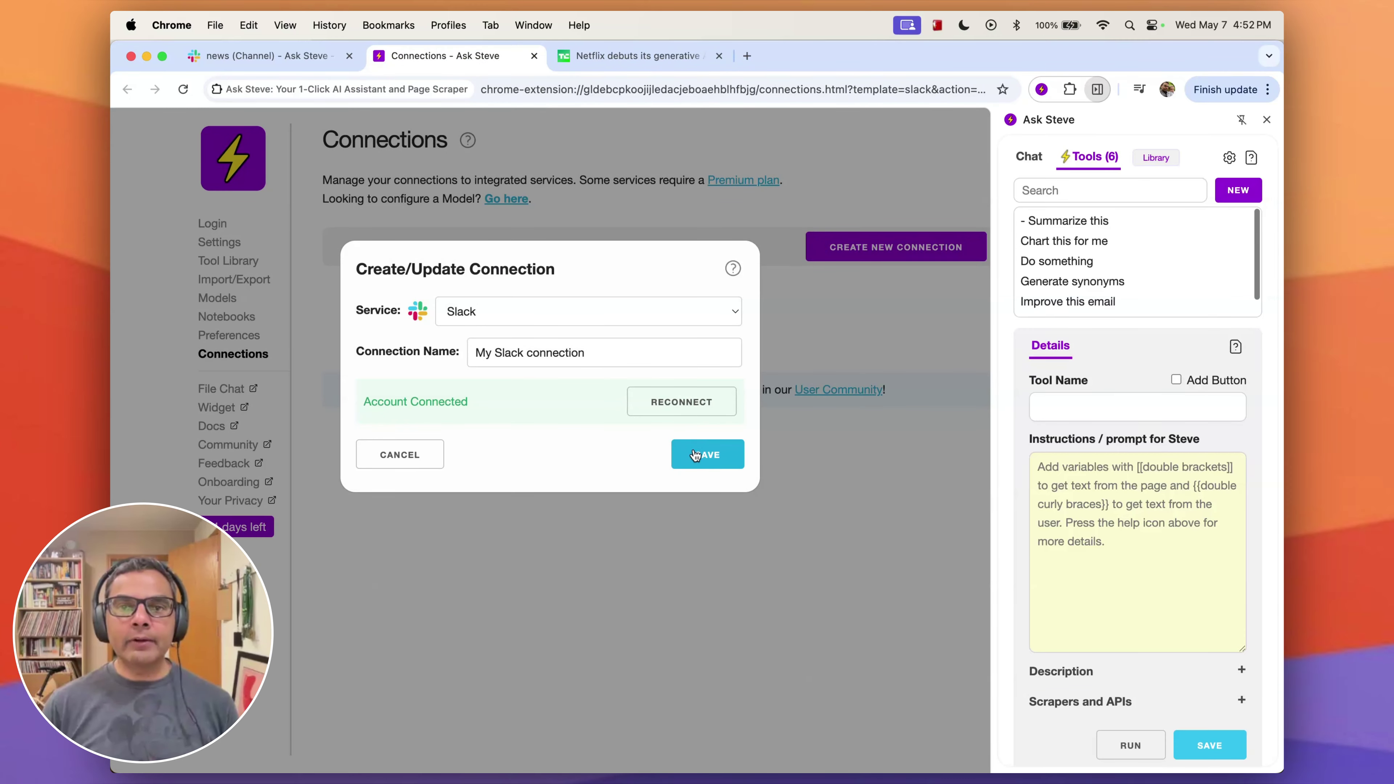
click(694, 455)
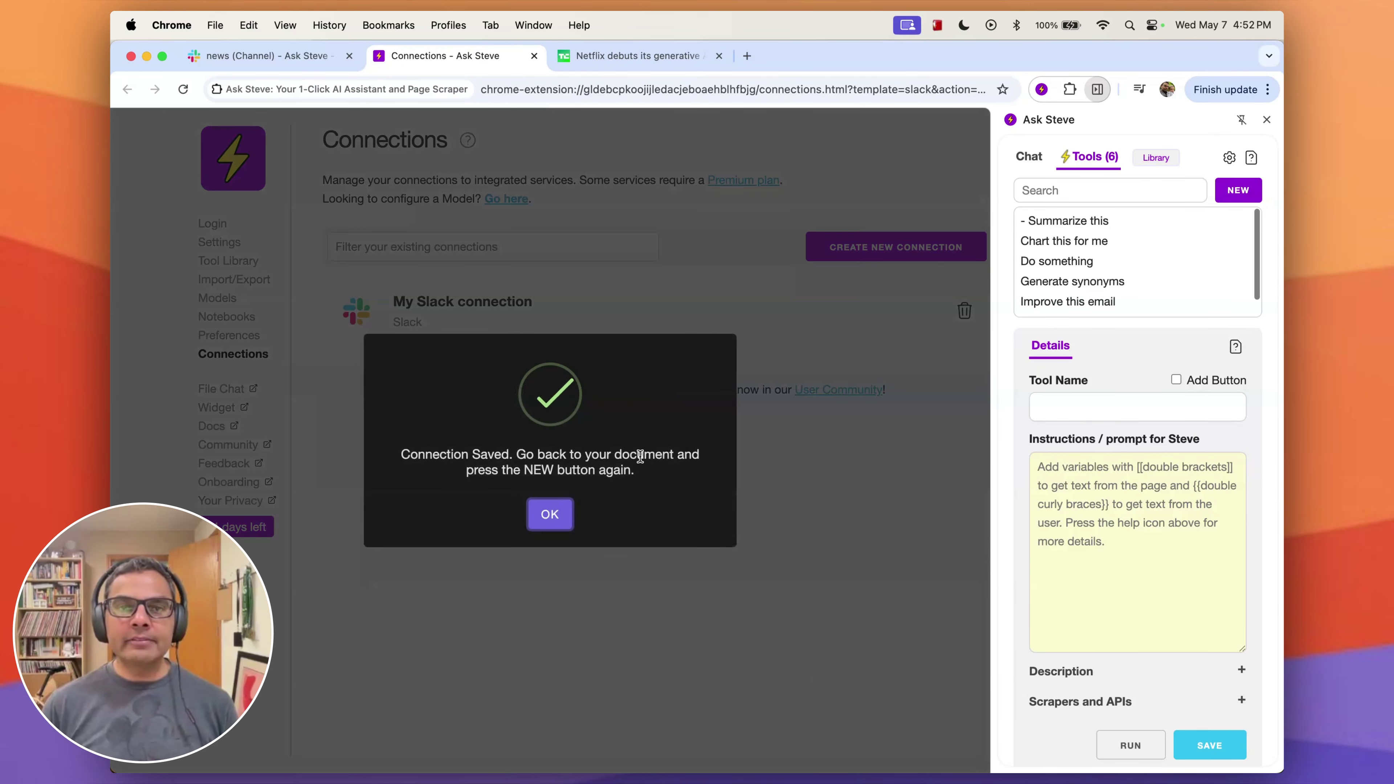
click(551, 519)
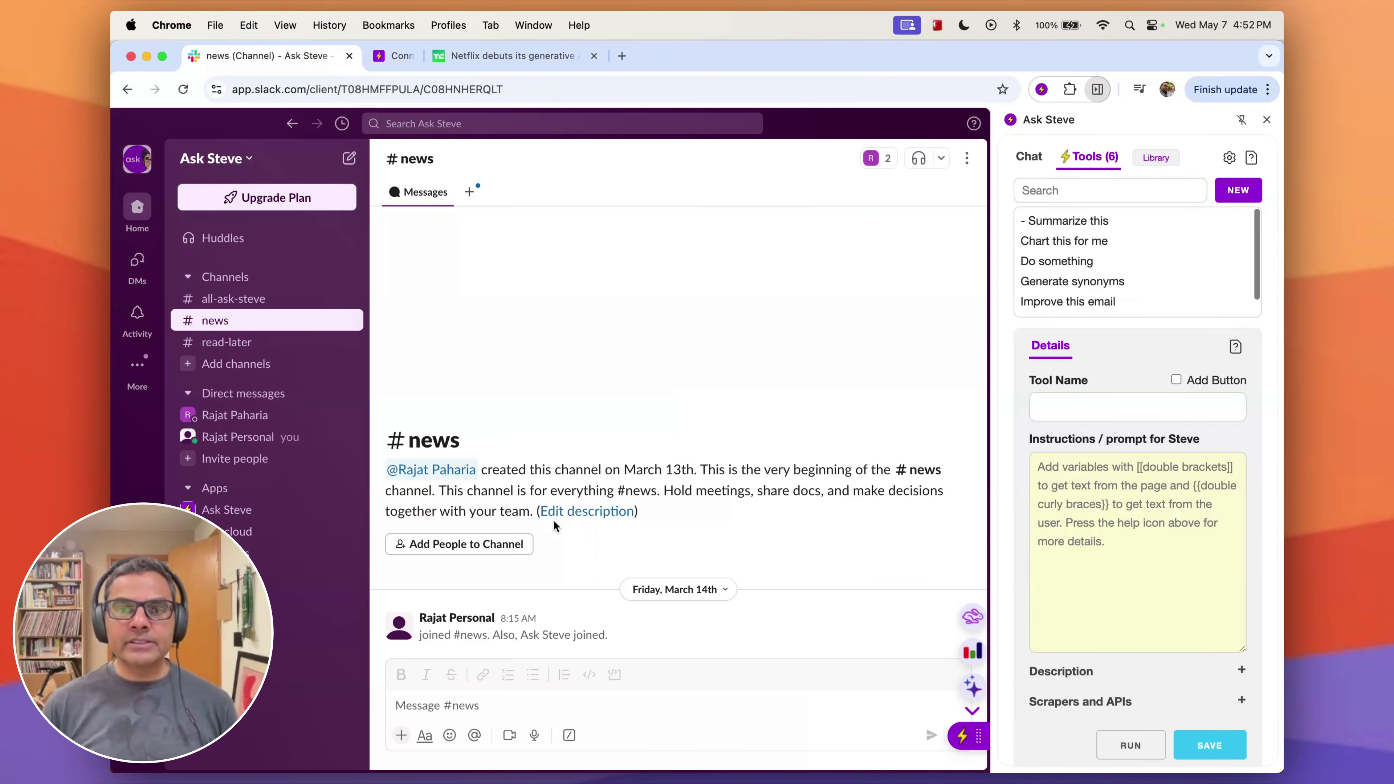
- Create a new Scrape into Channel (Slack) tool that uses the saved Slack connection
click(1246, 198)
click(1113, 524)
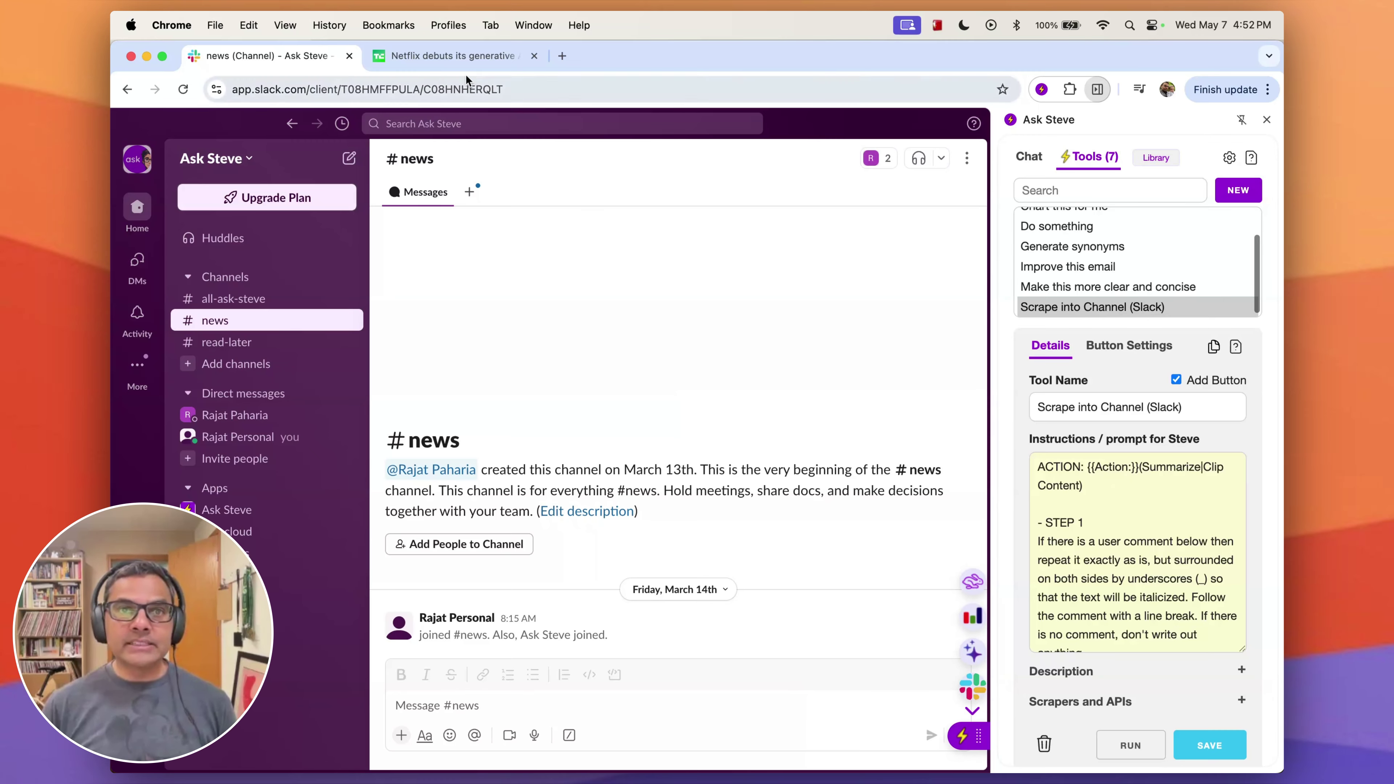
- Switch to the TechCrunch article on Netflix's AI search tool and close the Ask Steve side panel
click(461, 54)
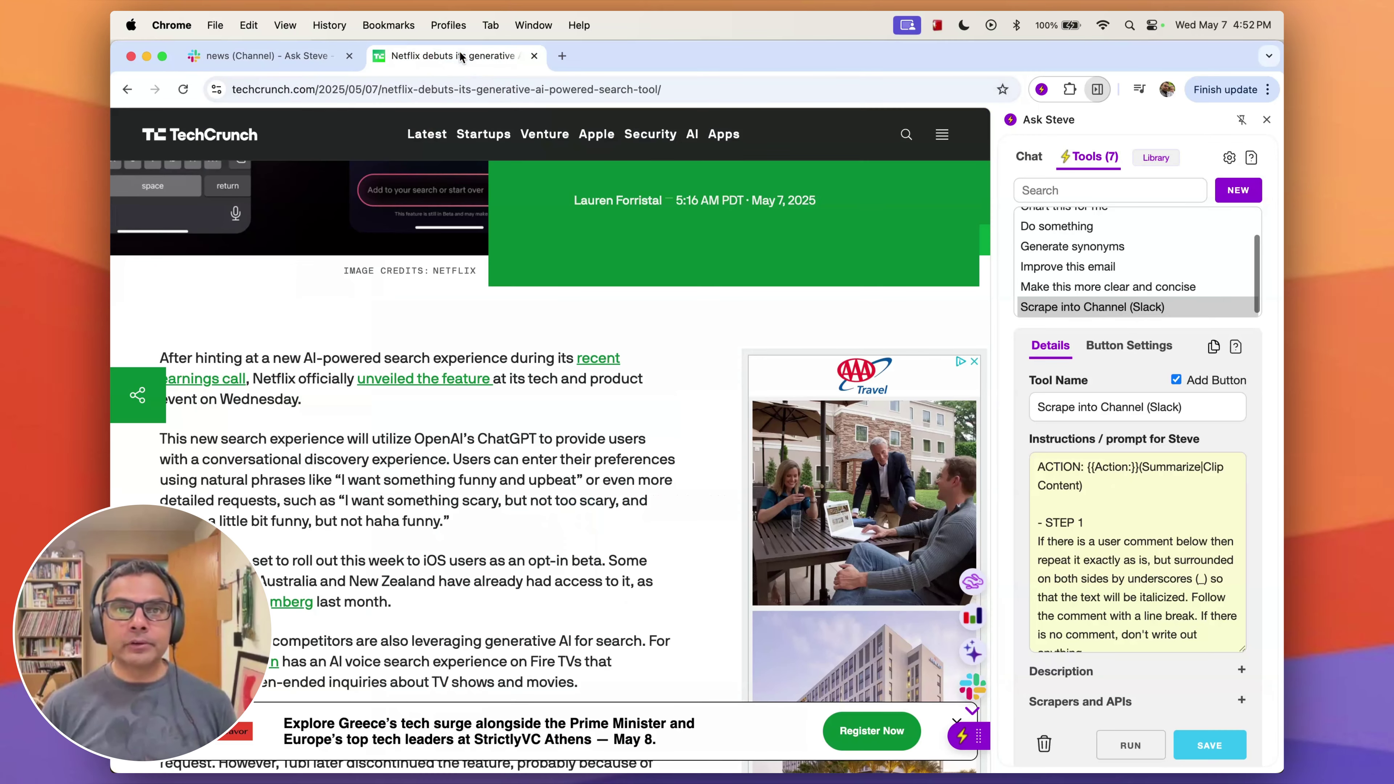
click(1266, 119)
scroll(521, 415, up, 5)
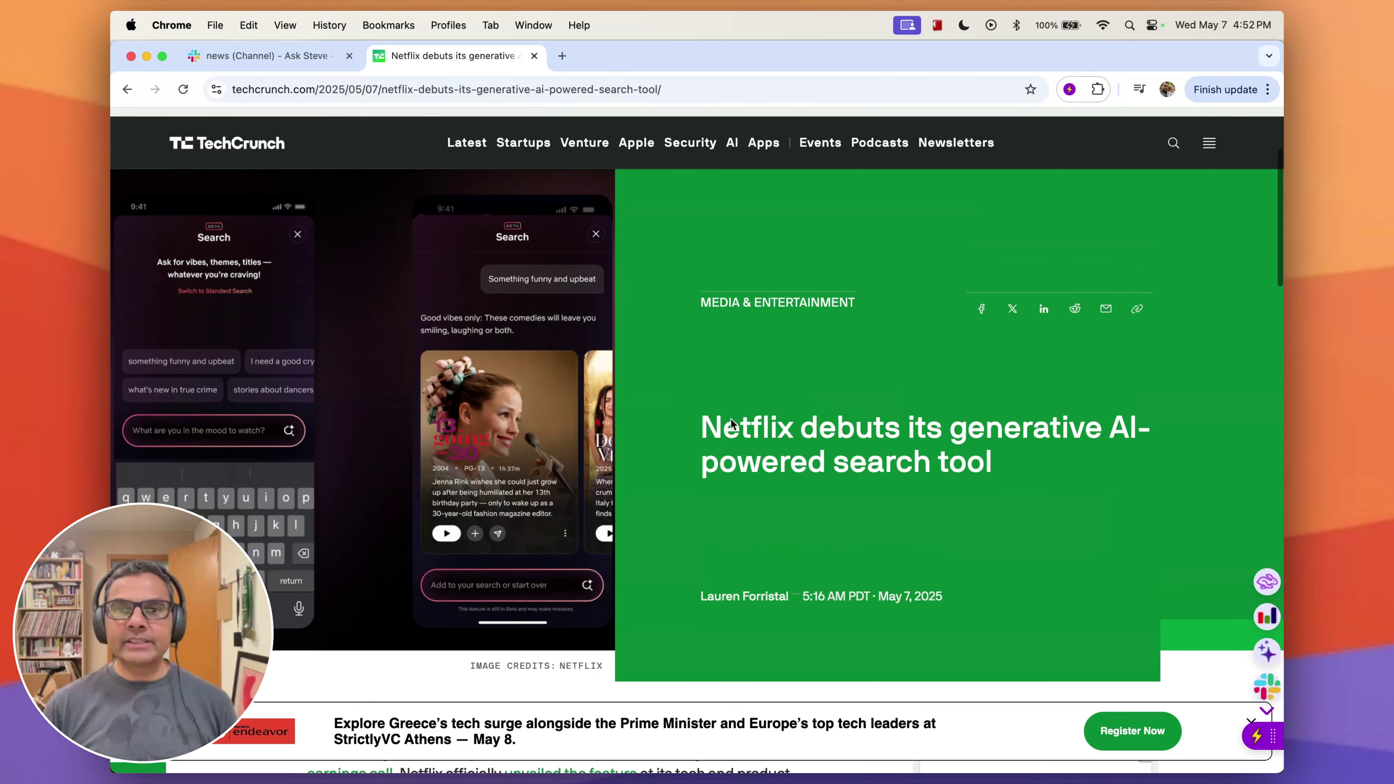
- Run the Slack scraping tool on the article, writing to #news with the Summarize action and the comment "This looks awesome!"
click(1271, 709)
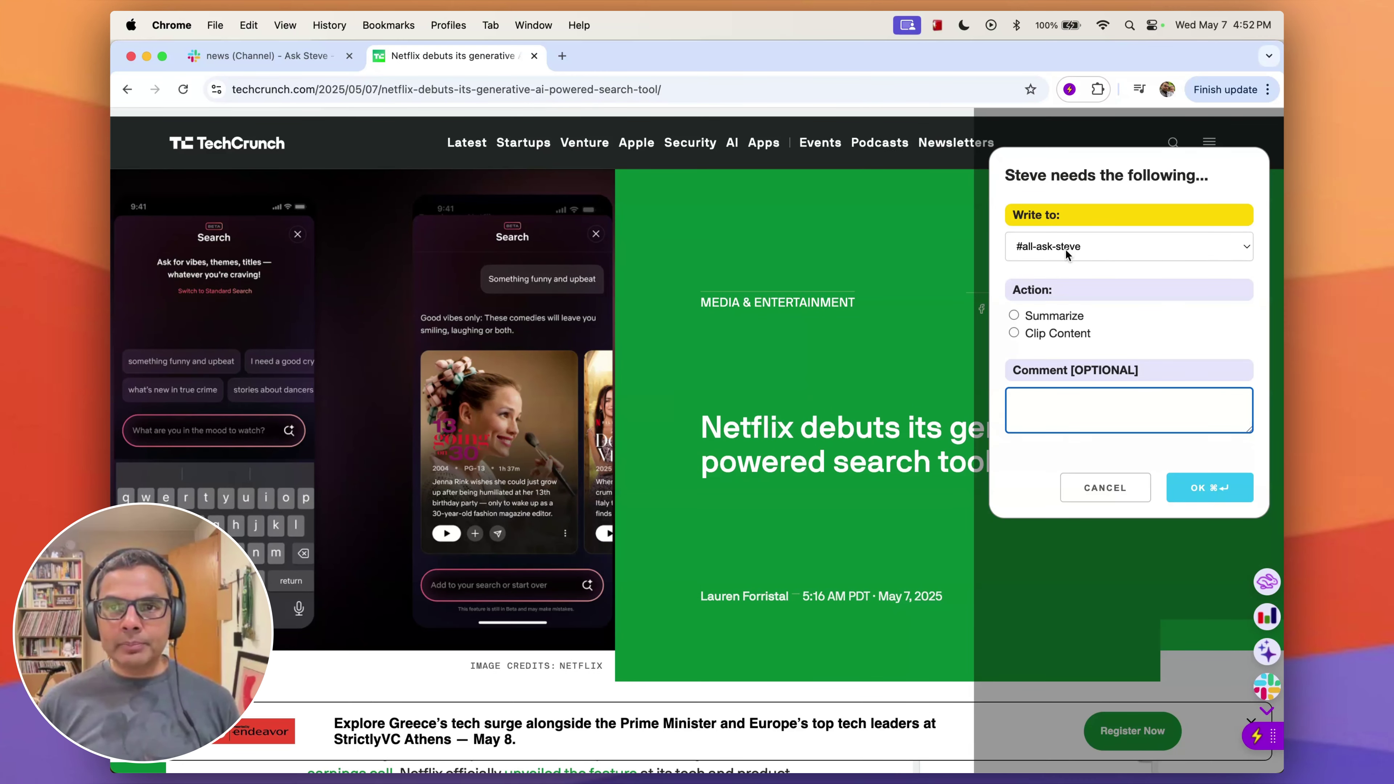
click(1151, 245)
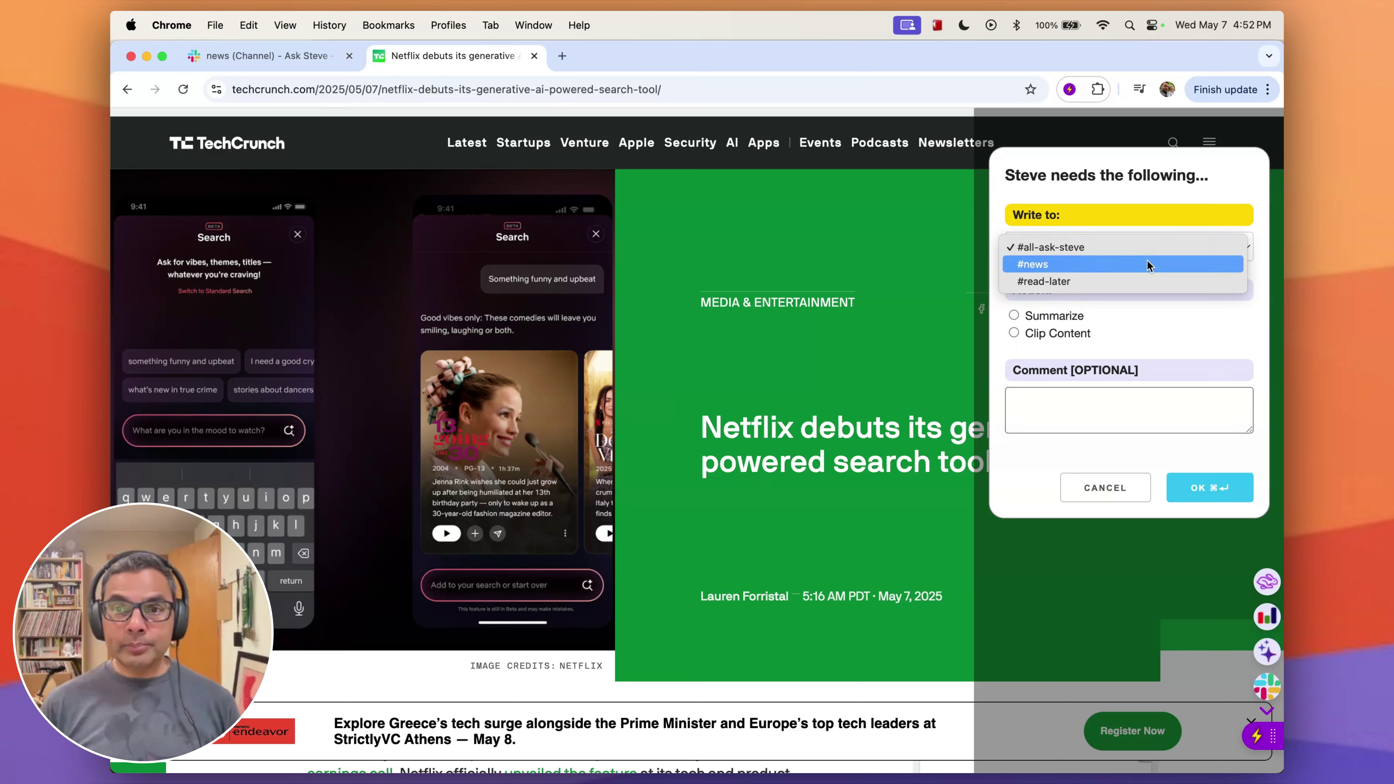
click(1147, 263)
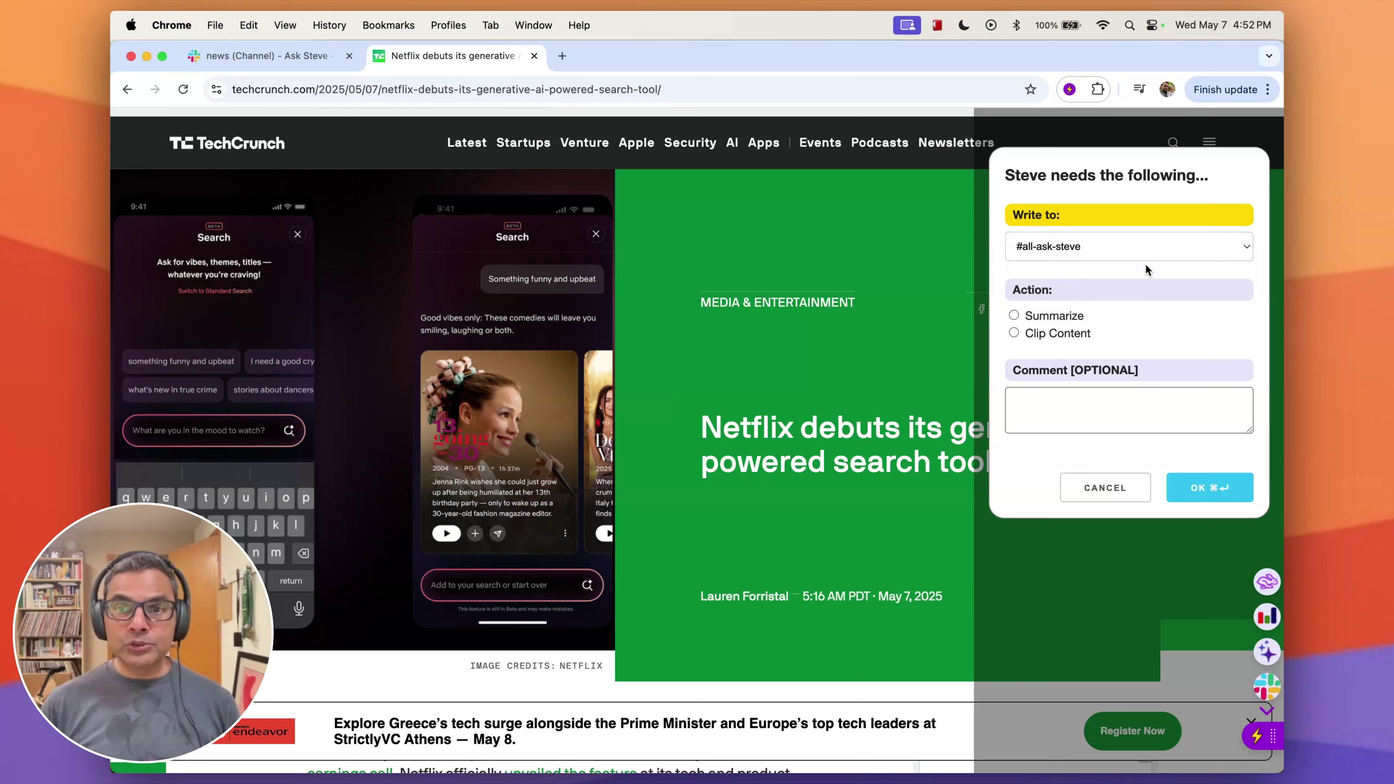
click(1013, 316)
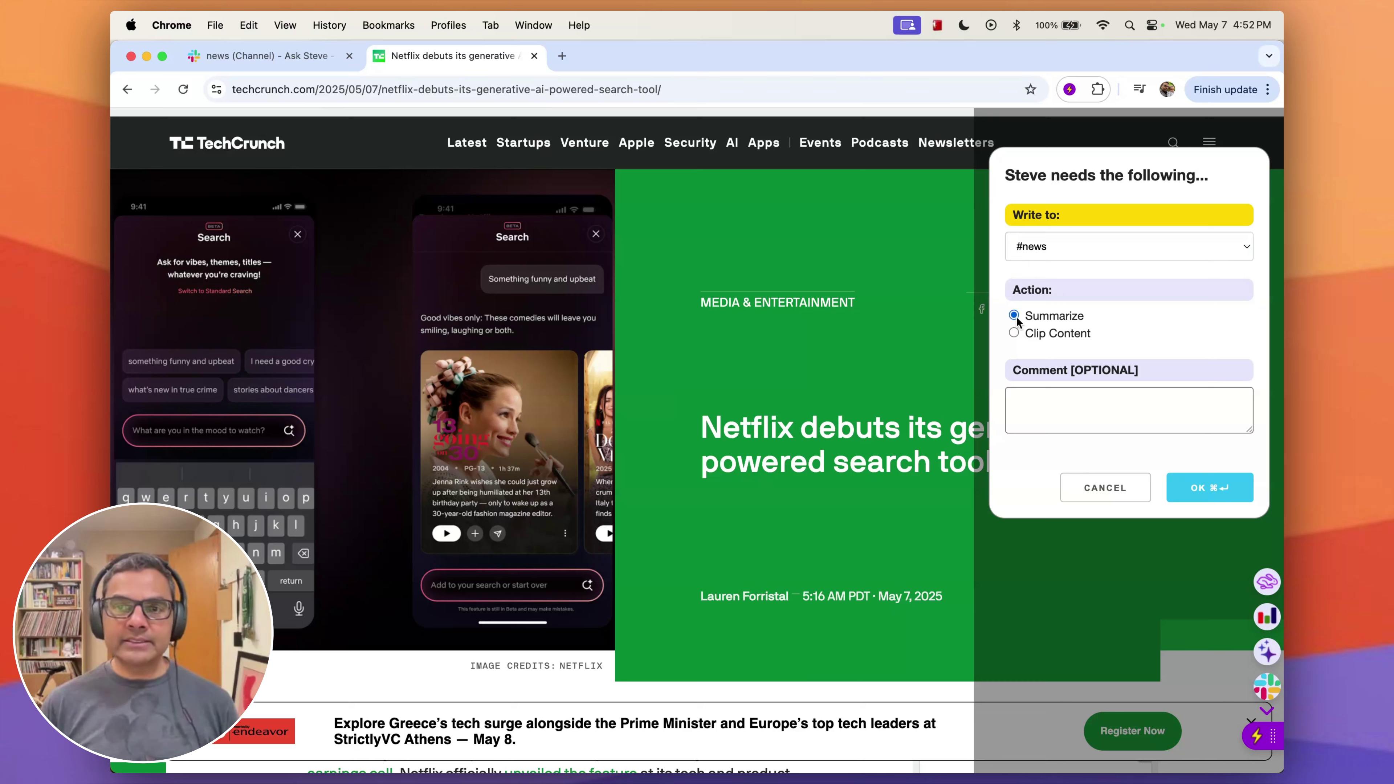
click(1073, 411)
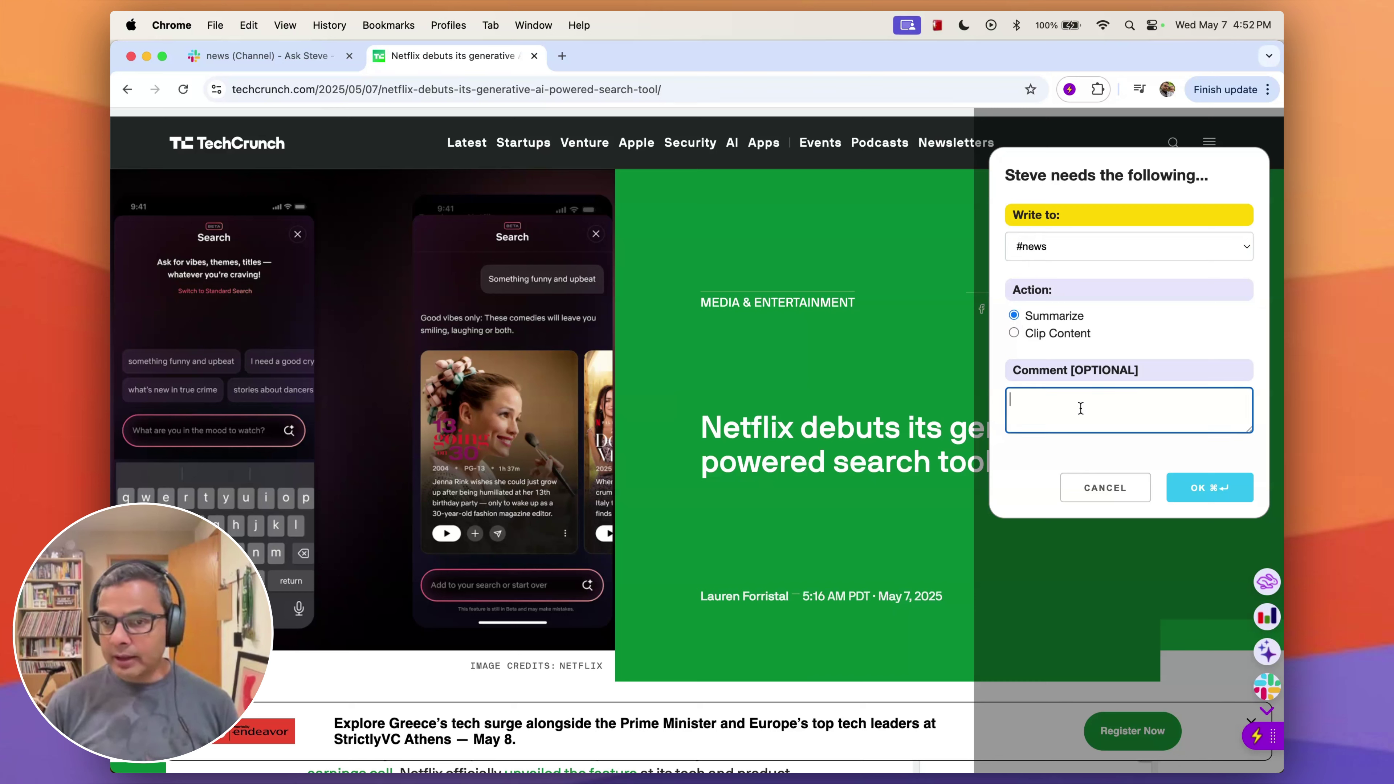
text(This looks )
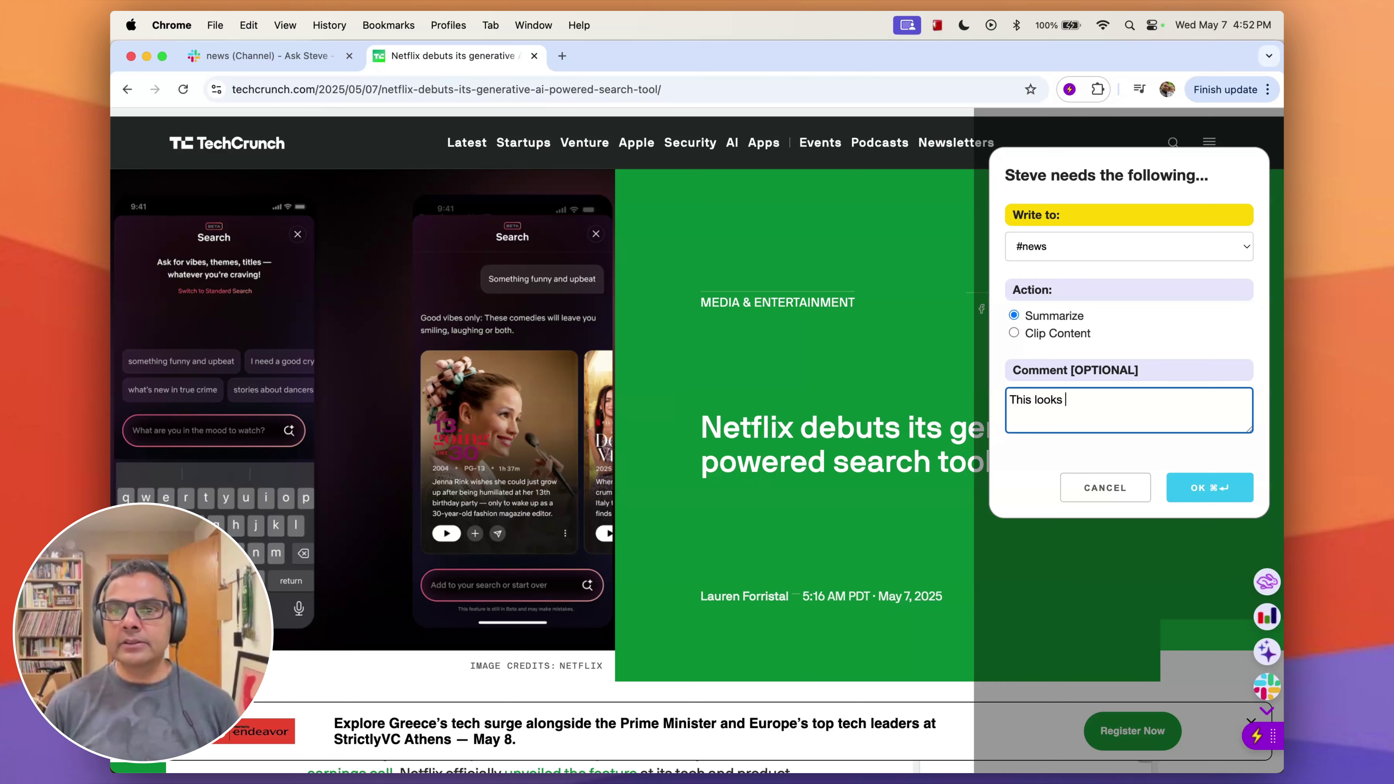
text(awesome!)
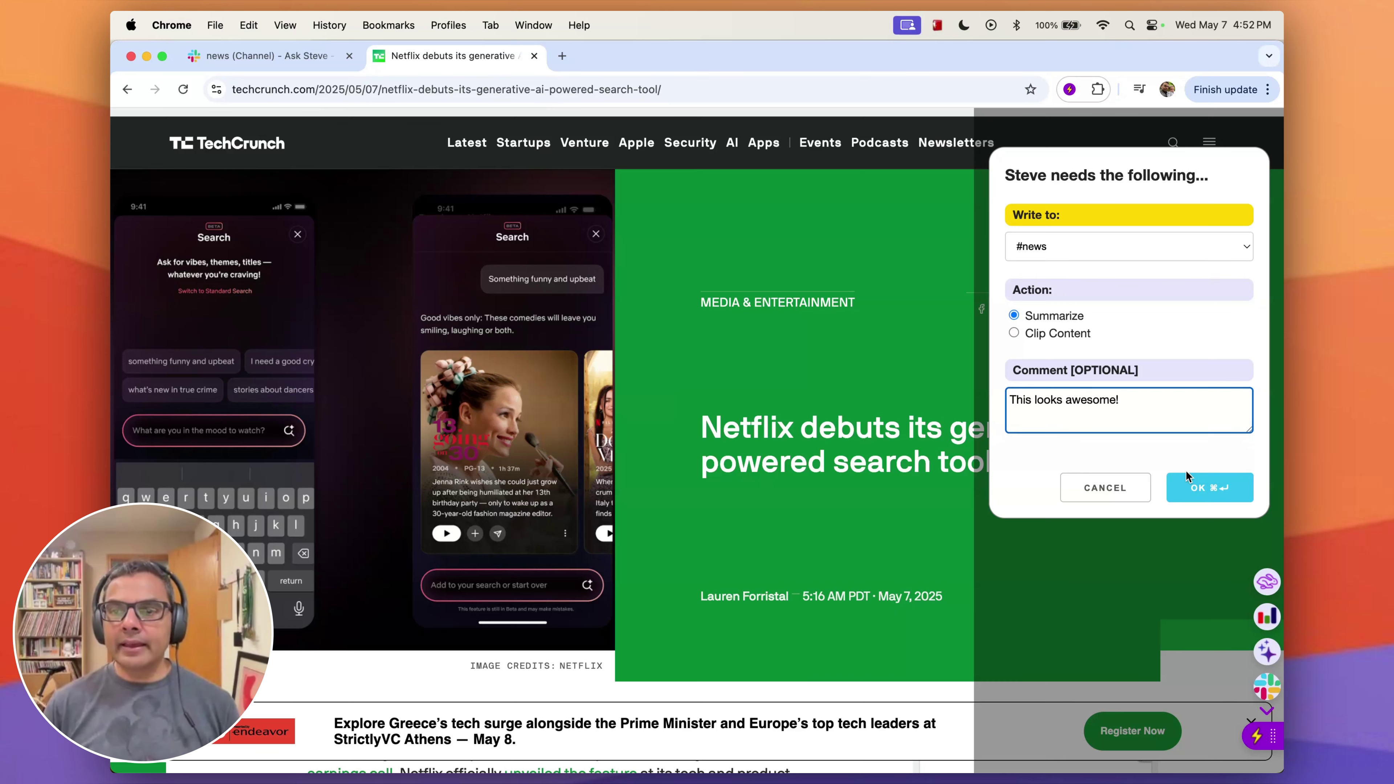
click(1187, 477)
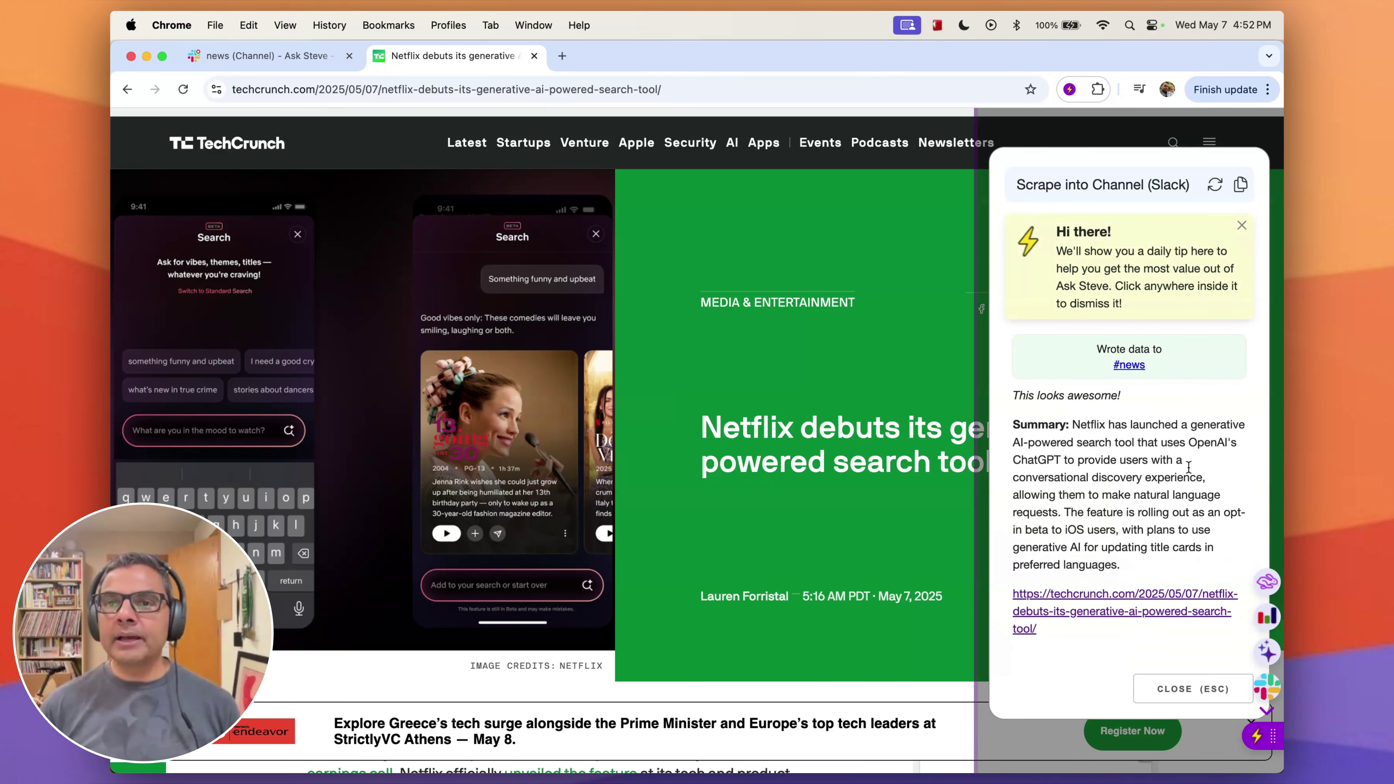
- Dismiss the daily tip and check the written comment, summary and link in the #news Slack channel
click(1178, 301)
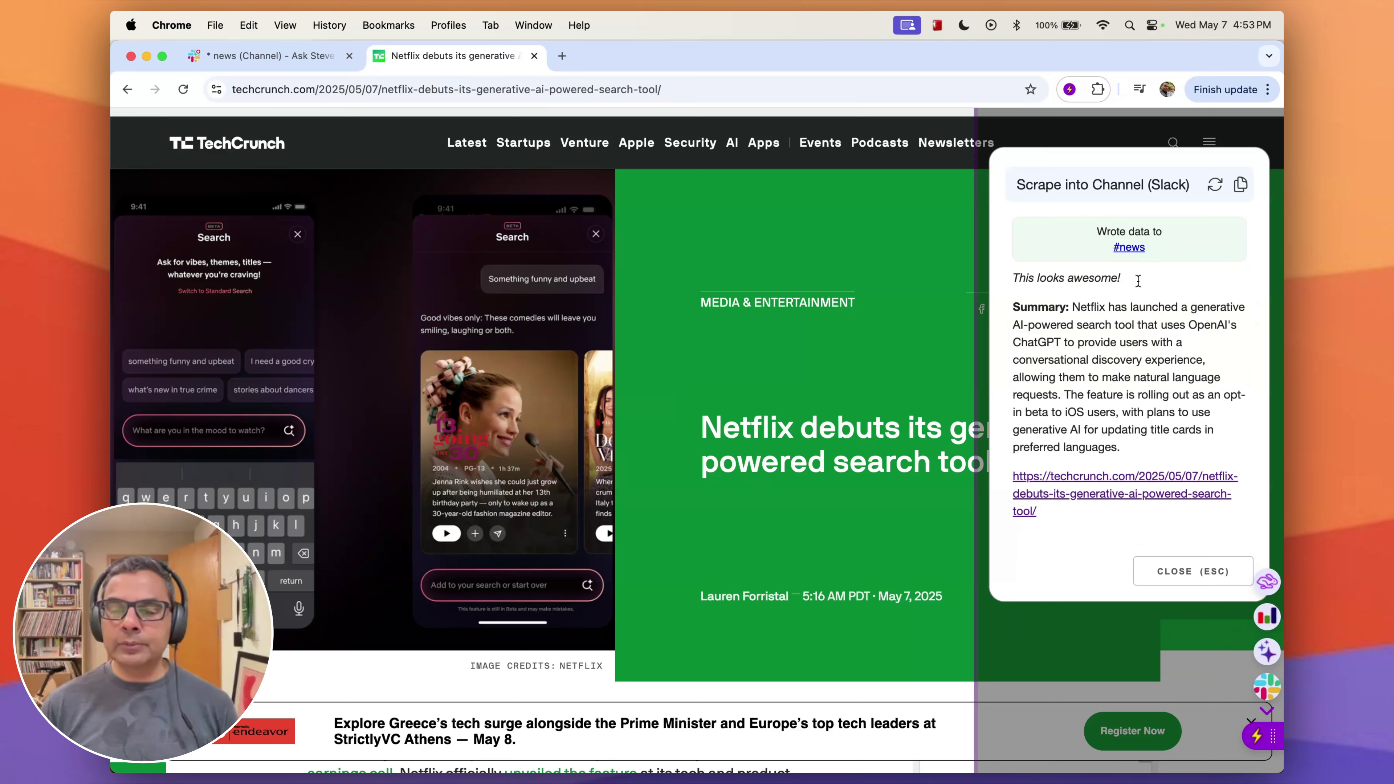
drag(1138, 281, 1008, 282)
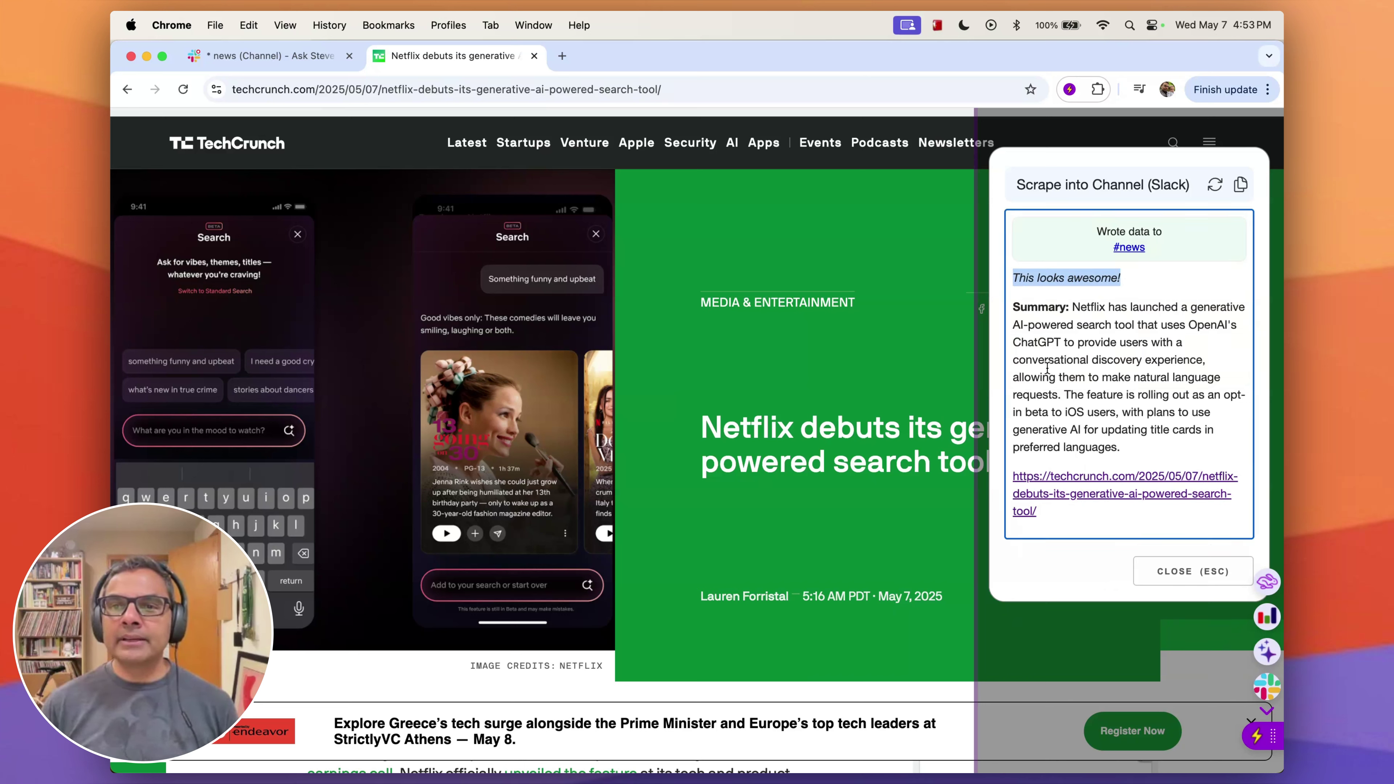
click(1129, 249)
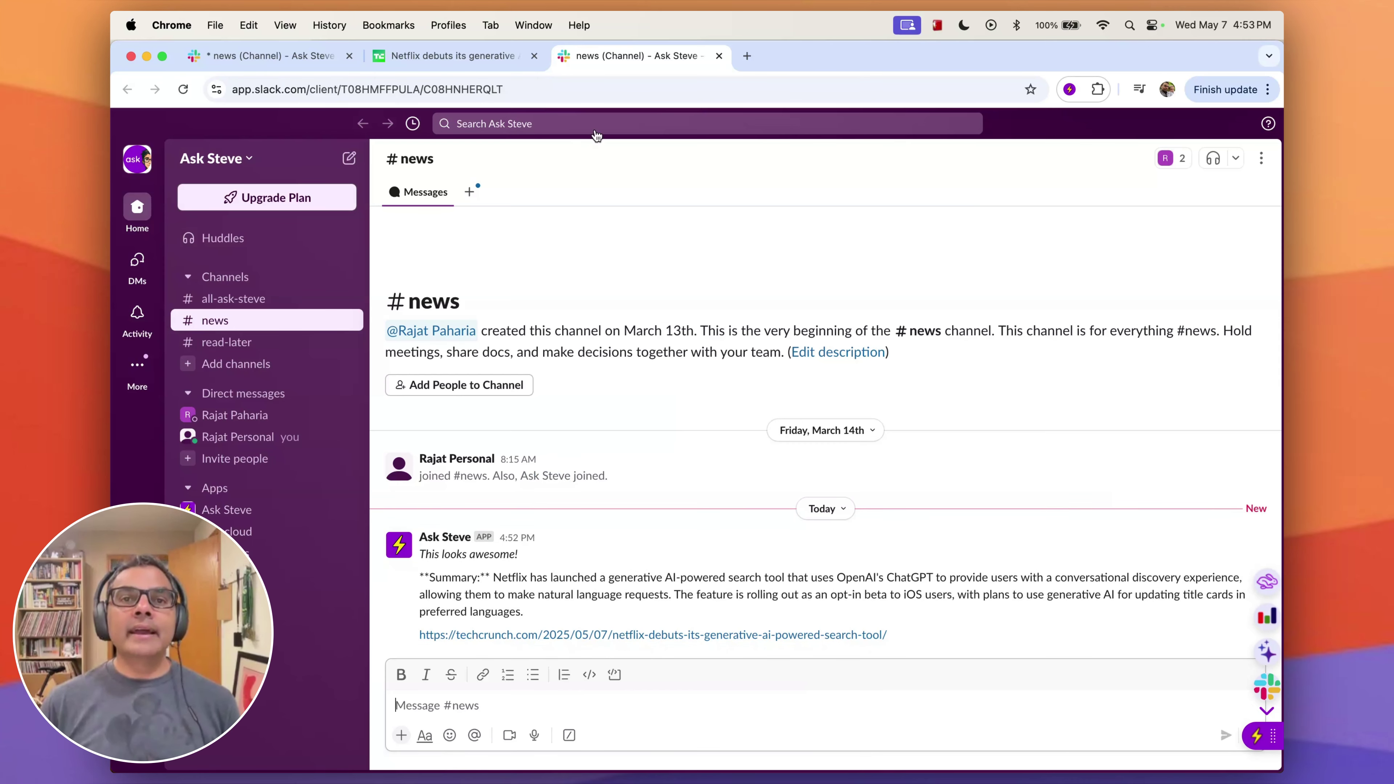
click(719, 55)
click(275, 61)
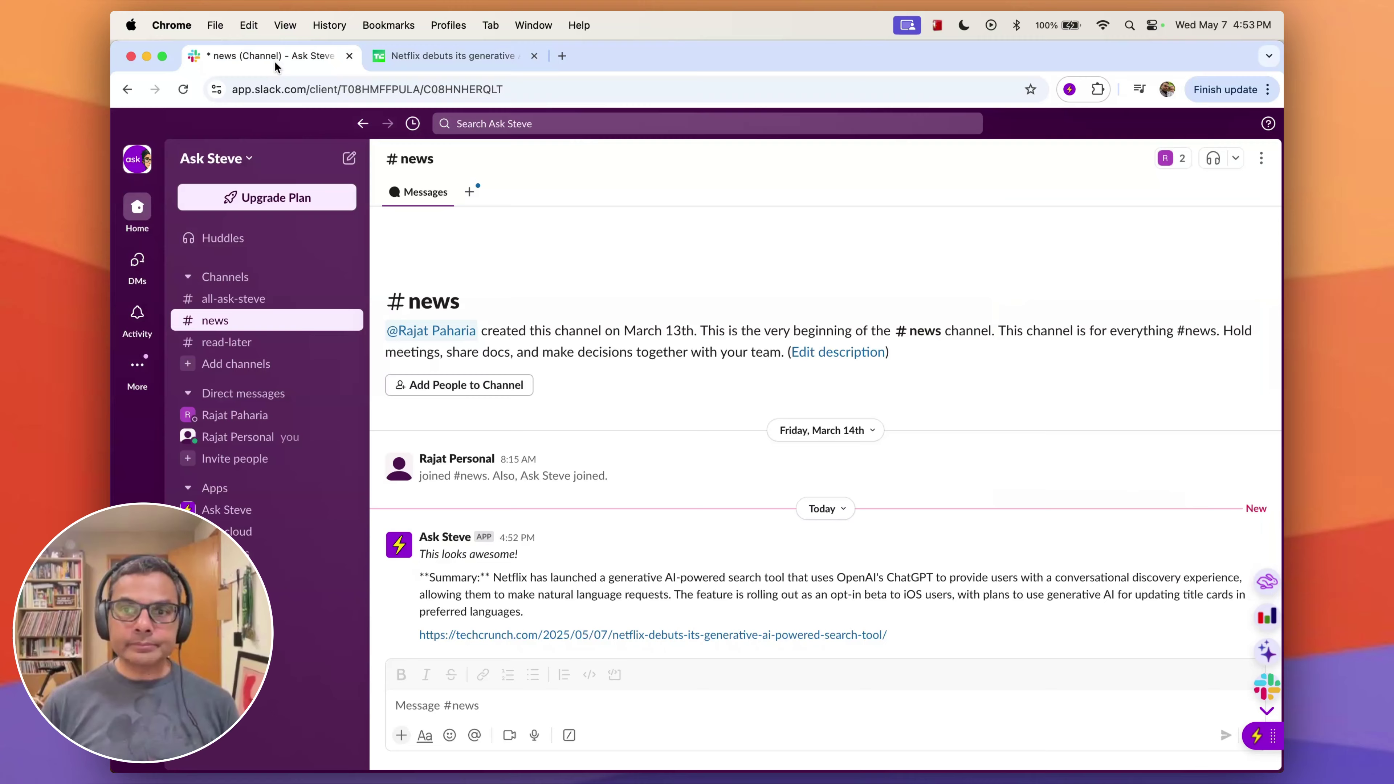
- Return to the Netflix article, open the Scrape into Channel (Slack) tool's details for editing, and dismiss the previous result
click(453, 58)
click(1265, 739)
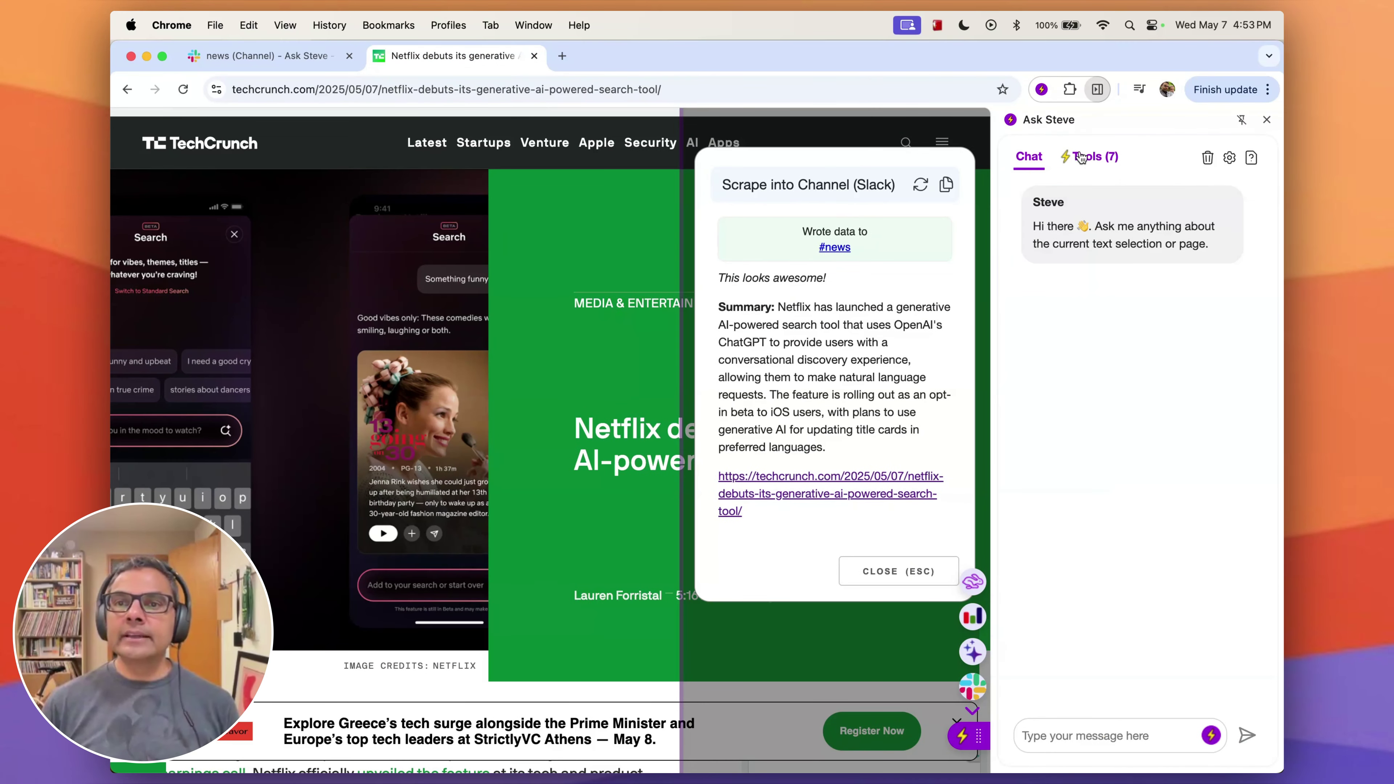
click(1109, 159)
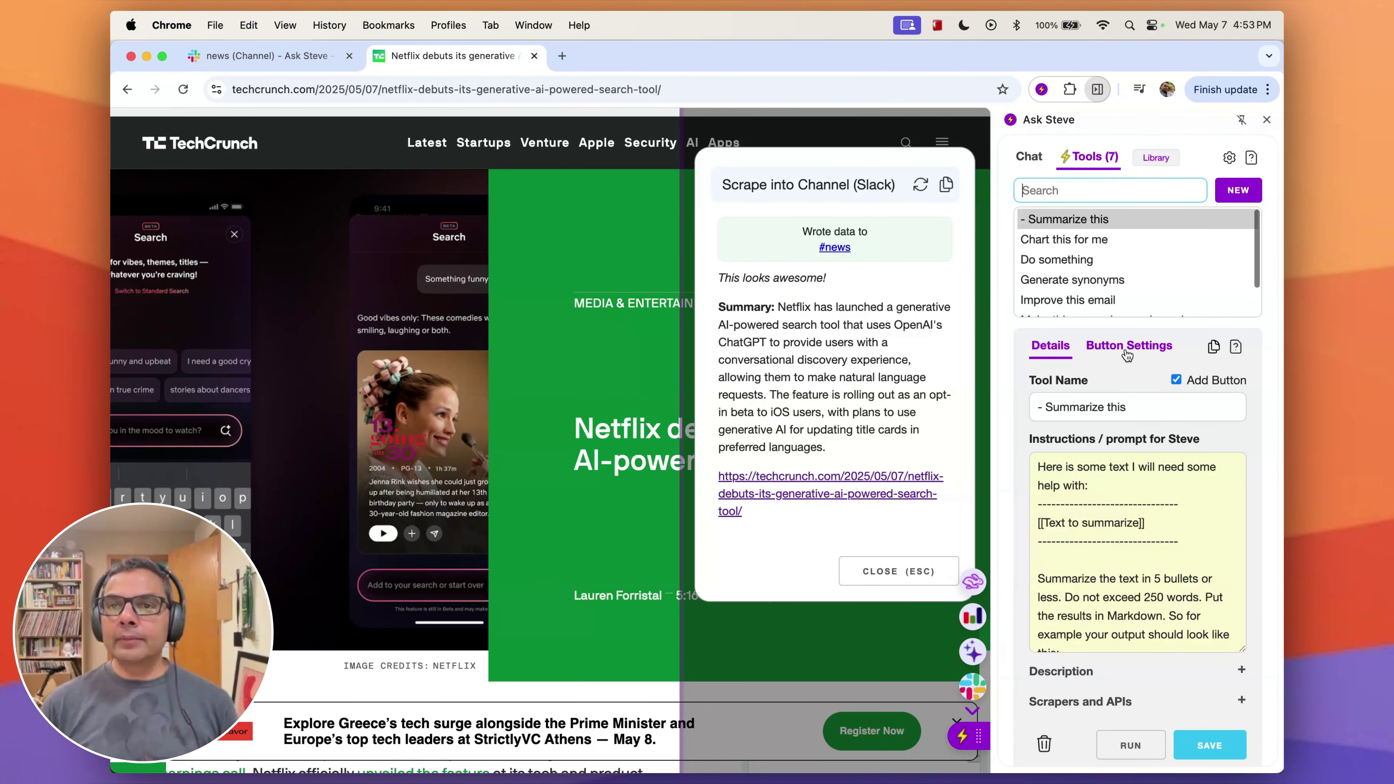
scroll(1129, 280, down, 2)
click(1107, 305)
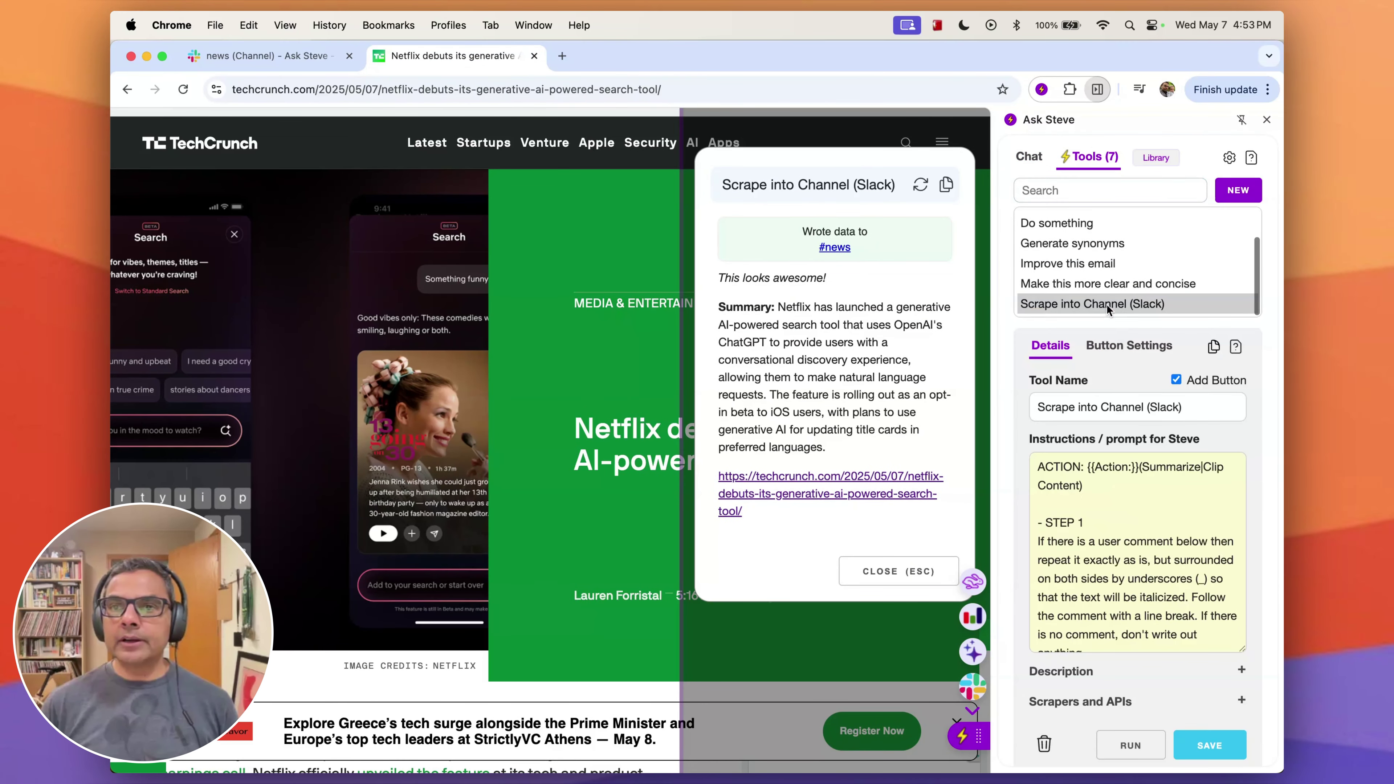
click(906, 142)
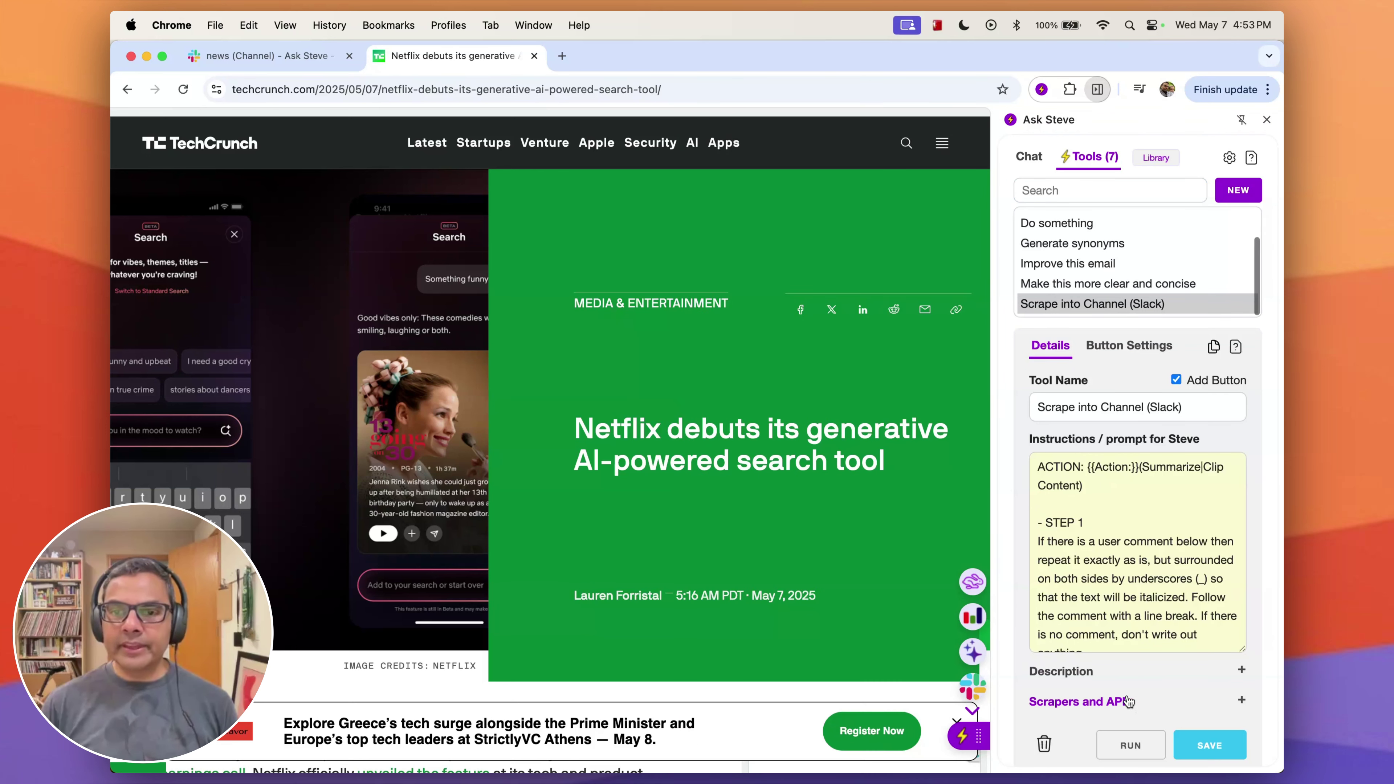
- Run the Slack scraping tool again and review the channels offered as write destinations
click(971, 689)
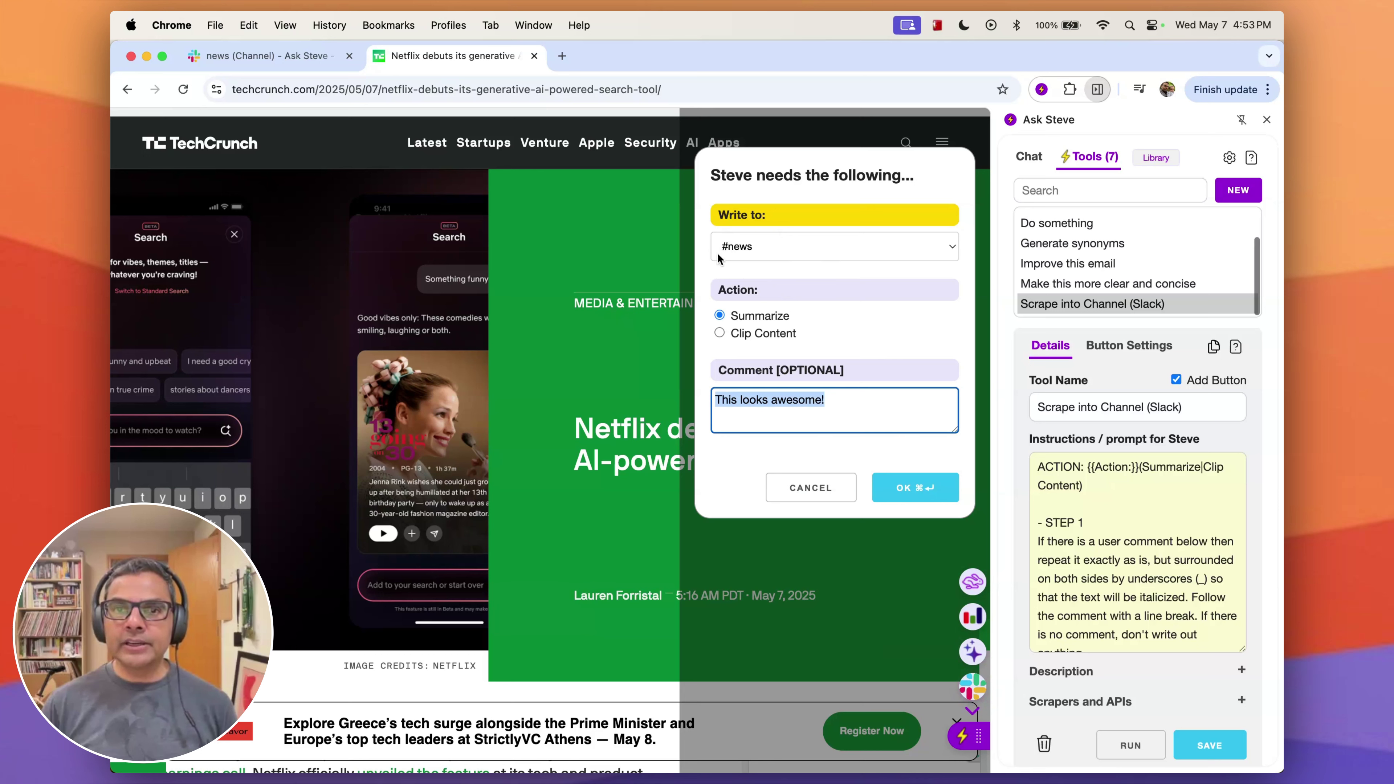
click(820, 249)
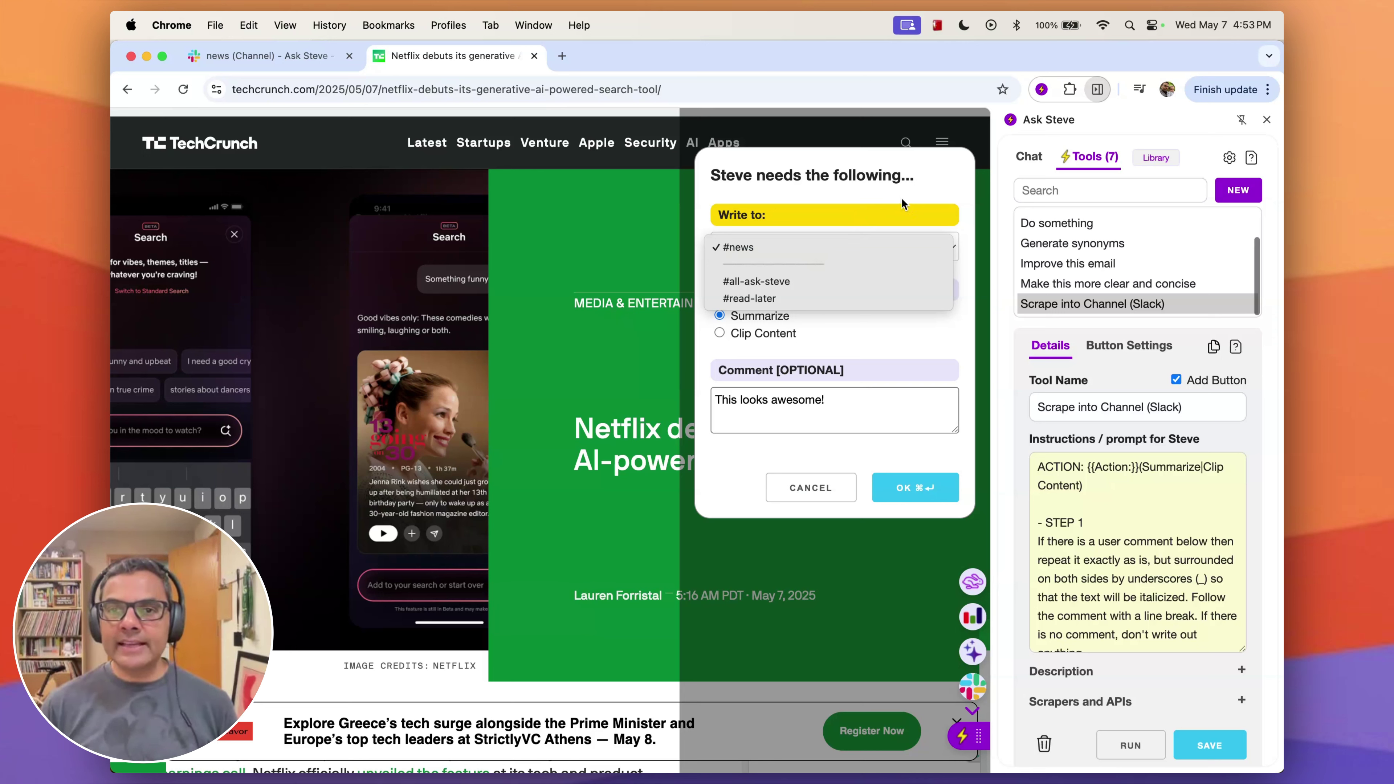
click(933, 191)
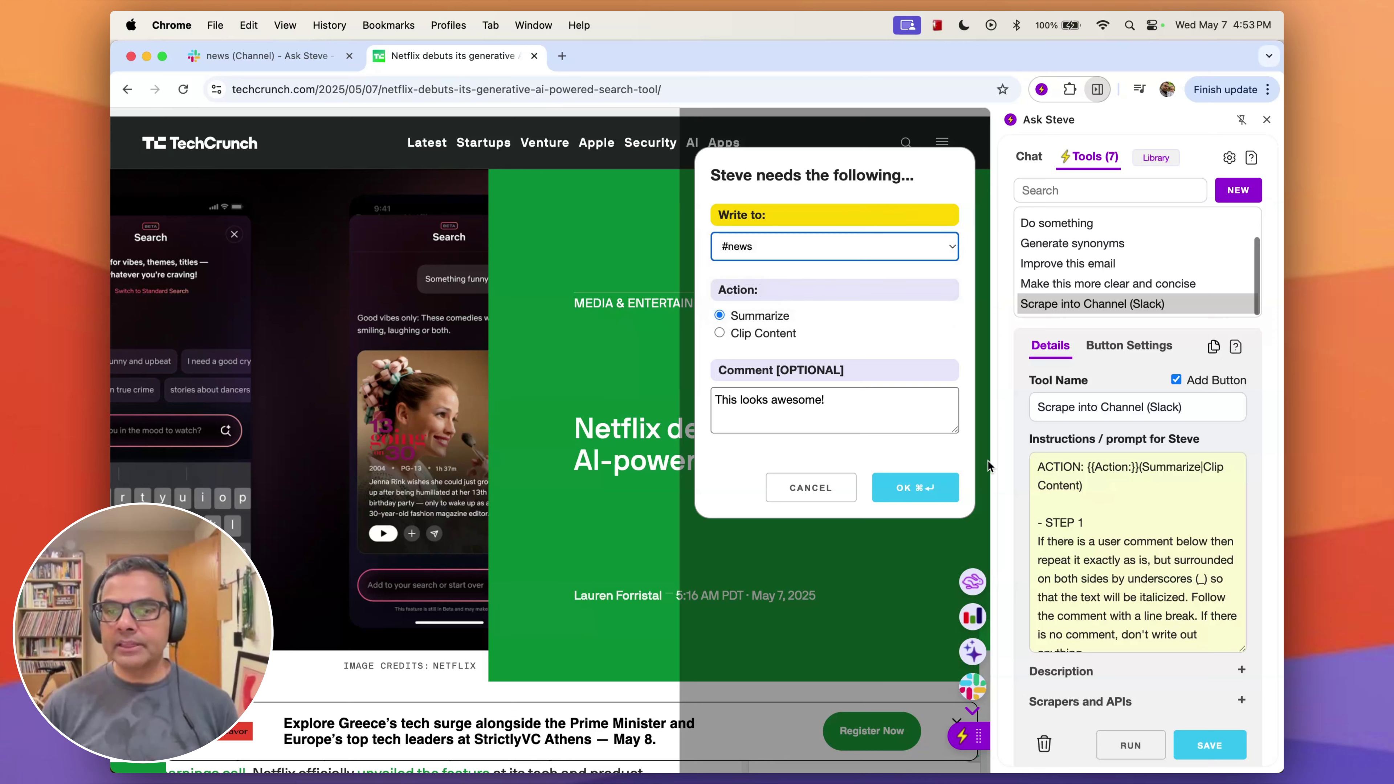
- Set the tool to write its results to #read-later through My Slack connection
click(1155, 701)
scroll(1150, 686, down, 5)
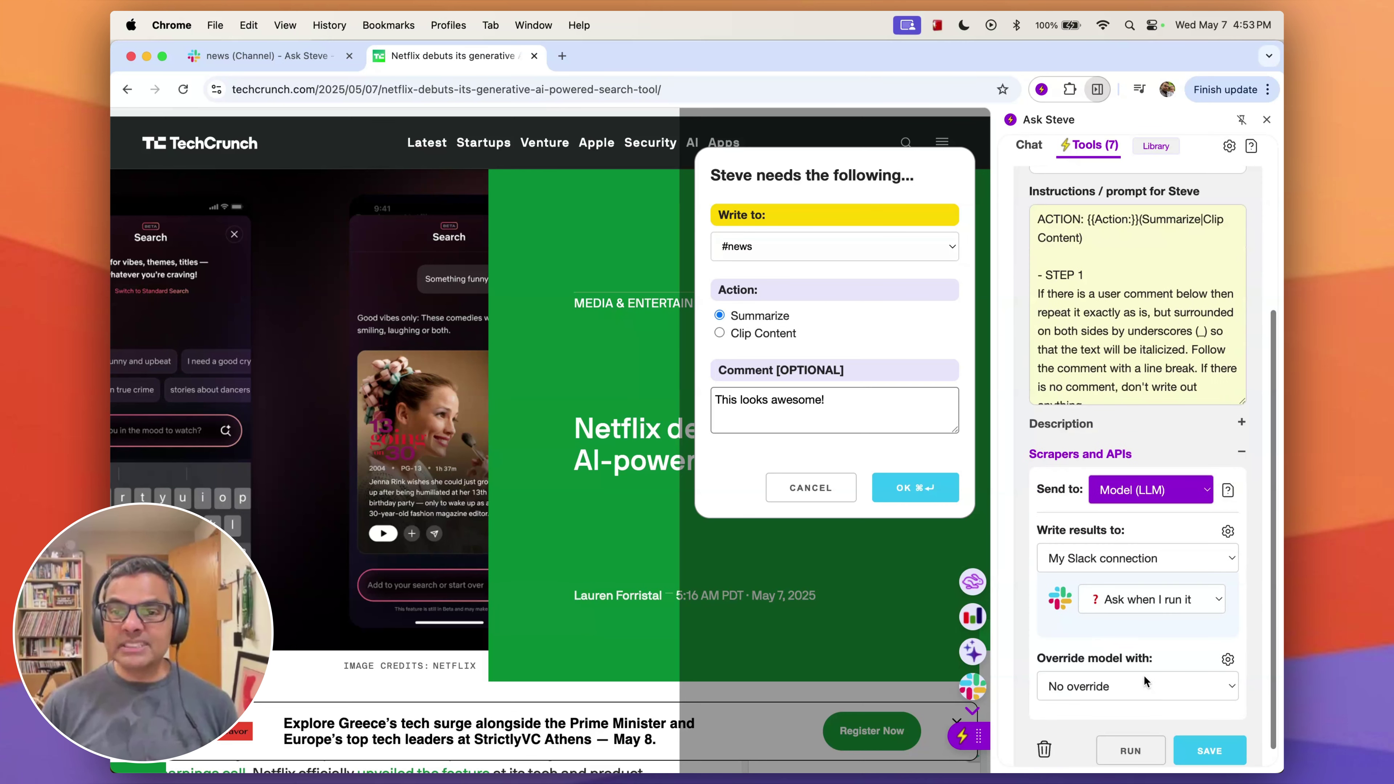
click(1143, 603)
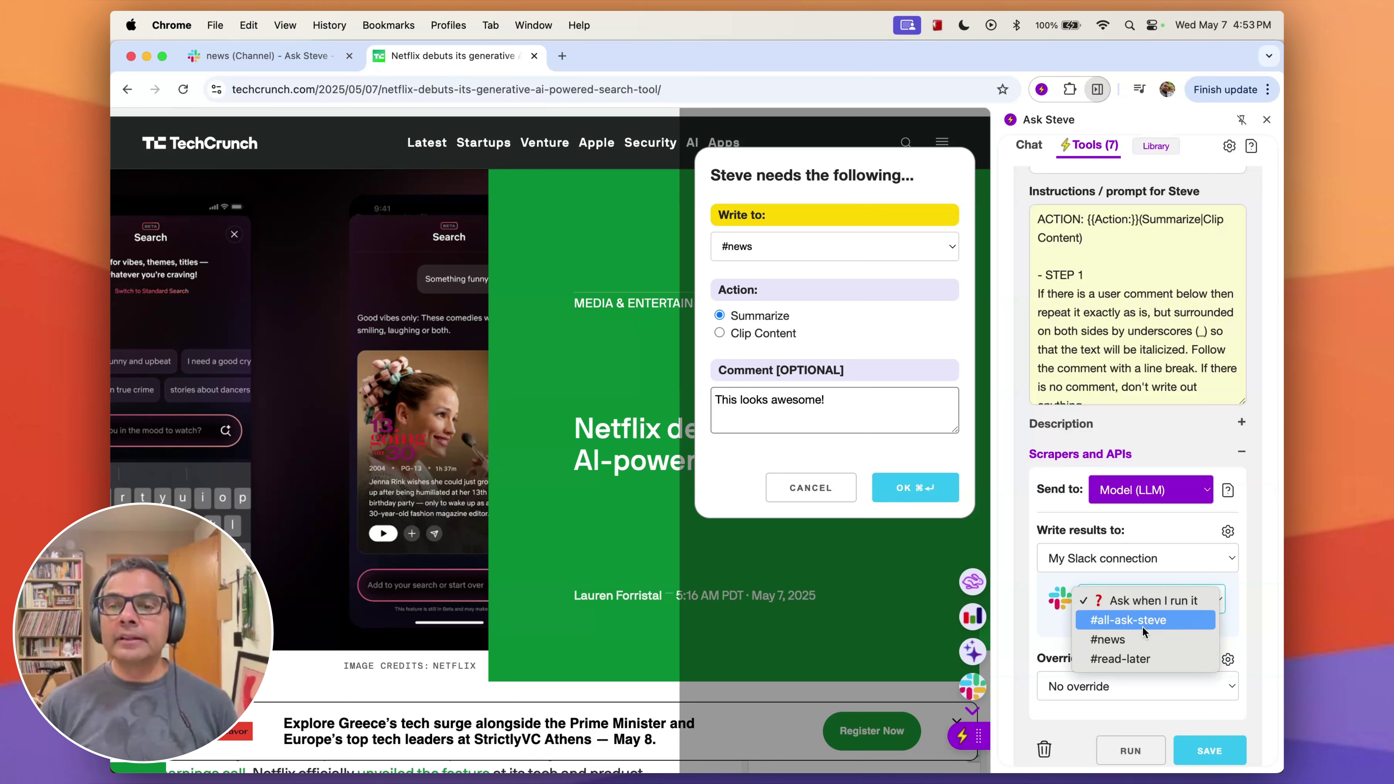
click(1132, 658)
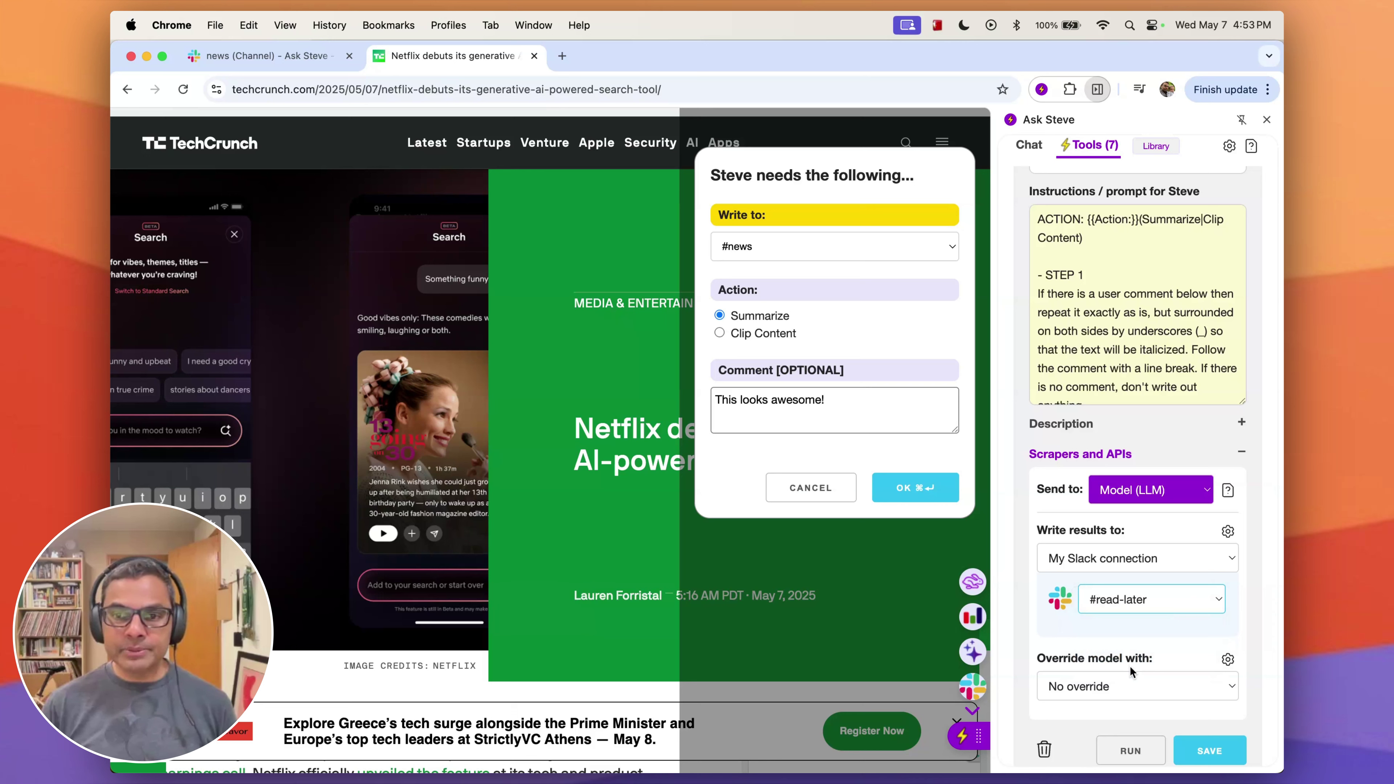
- Run the tool with its fixed channel to view its input form, and review the available destination options
click(1130, 750)
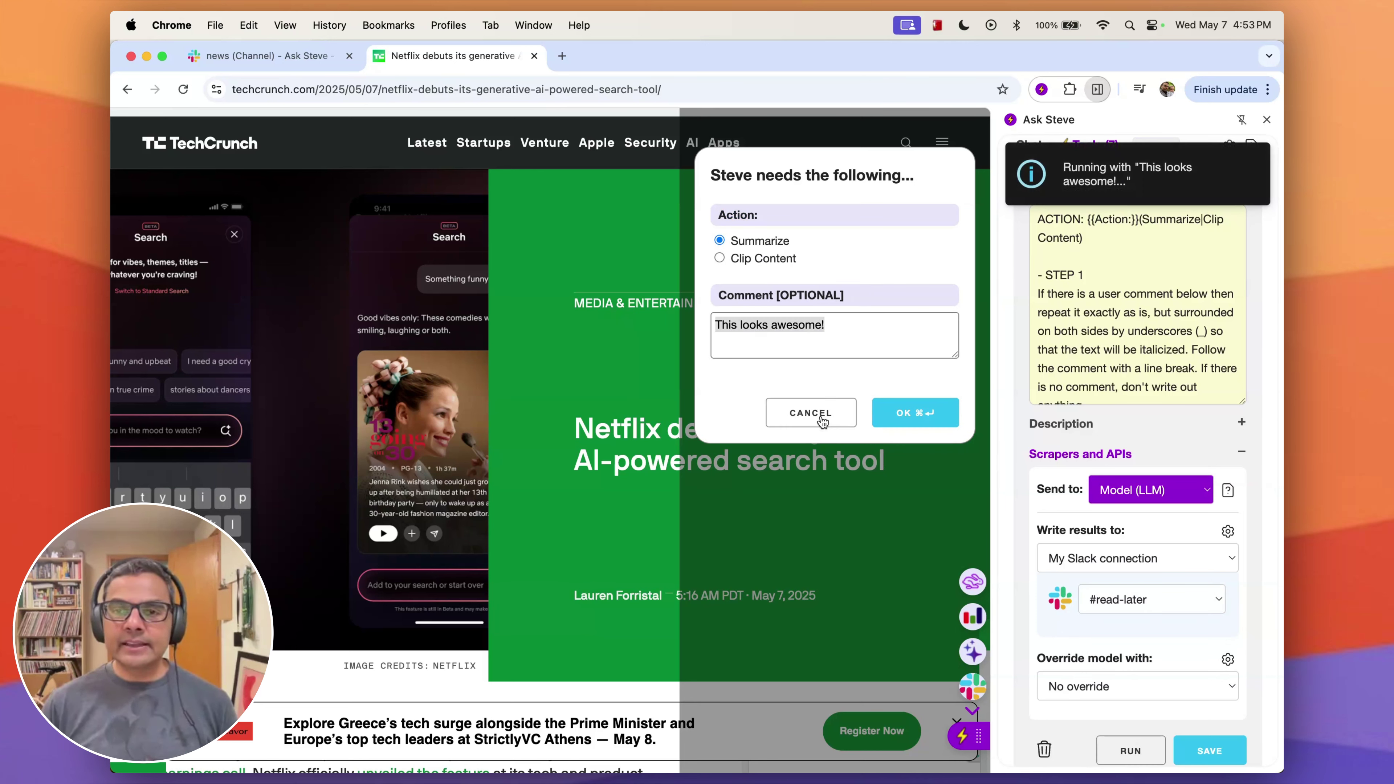
click(1165, 602)
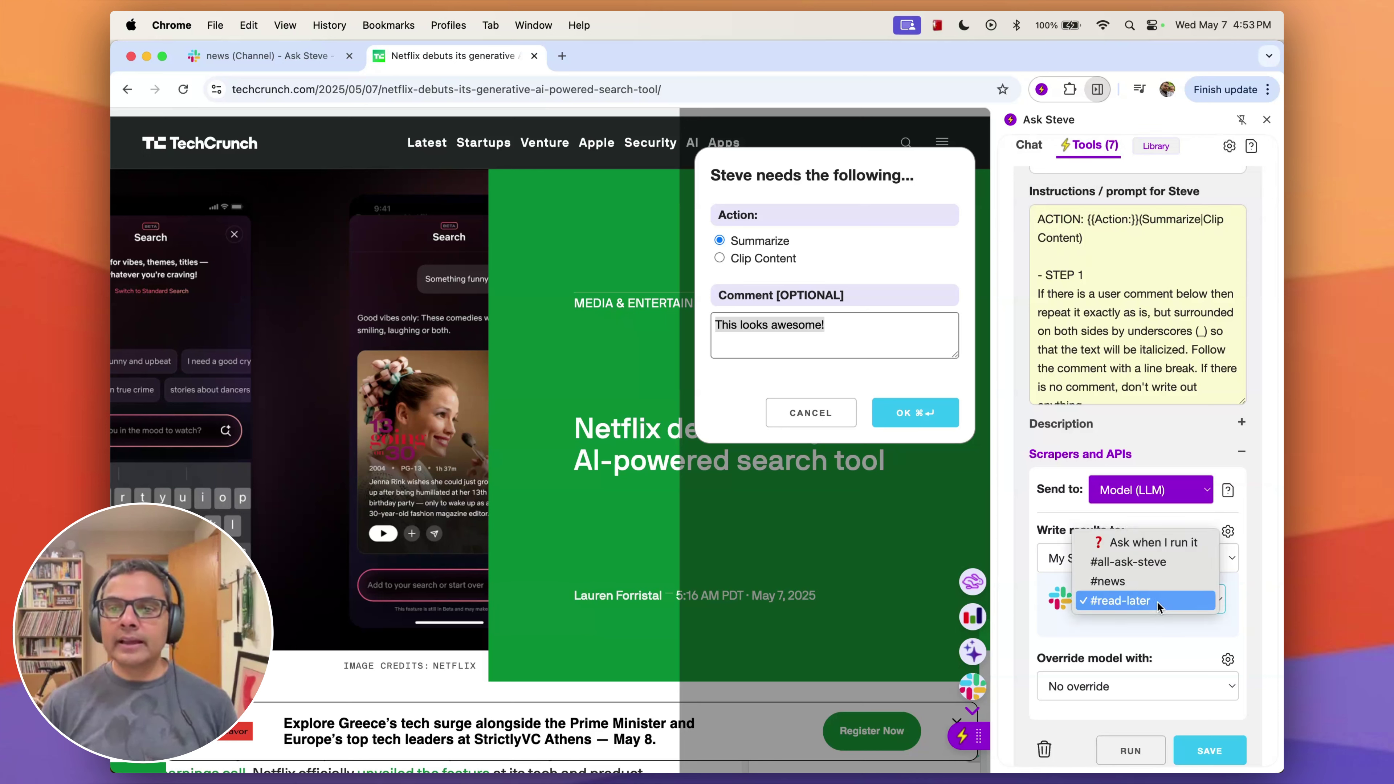
click(1187, 631)
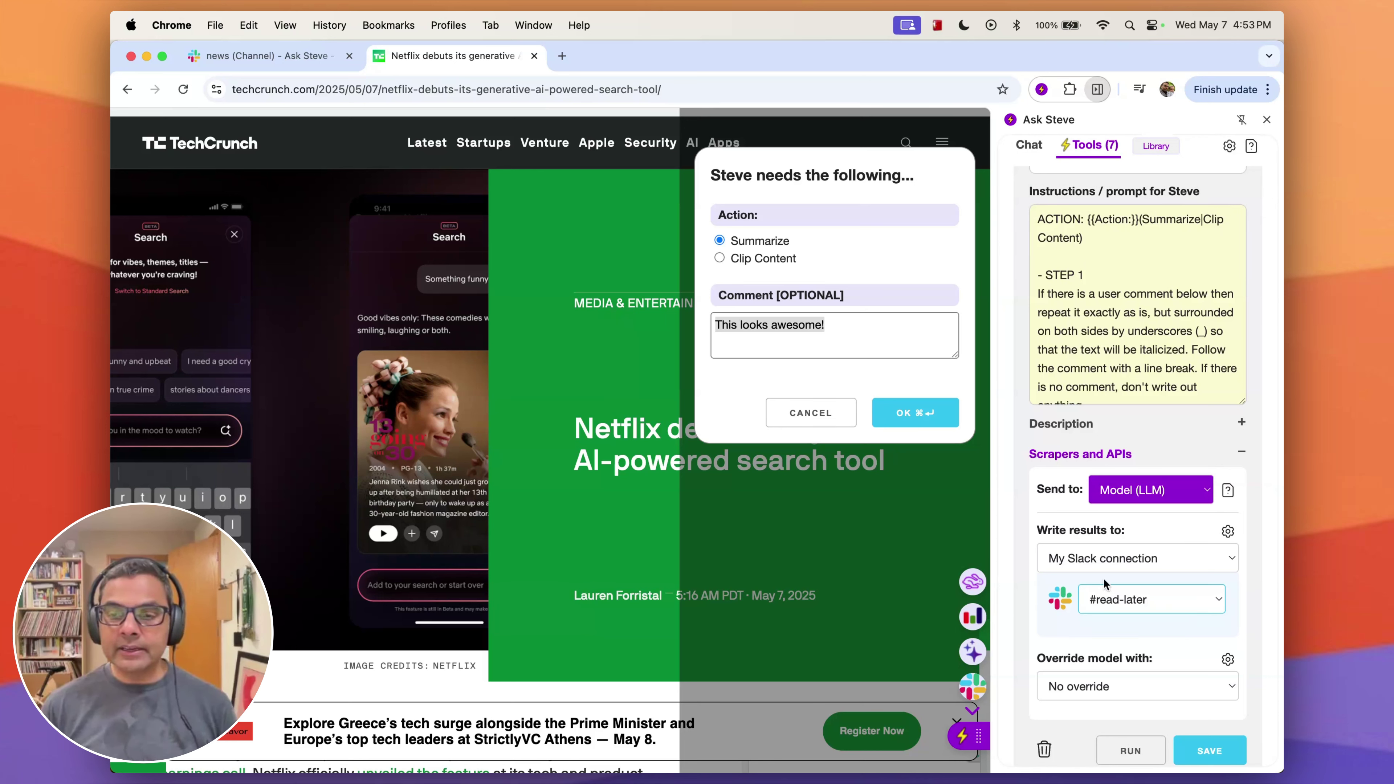
- Examine the {{Action:}} placeholder and its Summarize|Clip Content options in the Scrape into Channel (Slack) tool's prompt
scroll(1130, 620, up, 3)
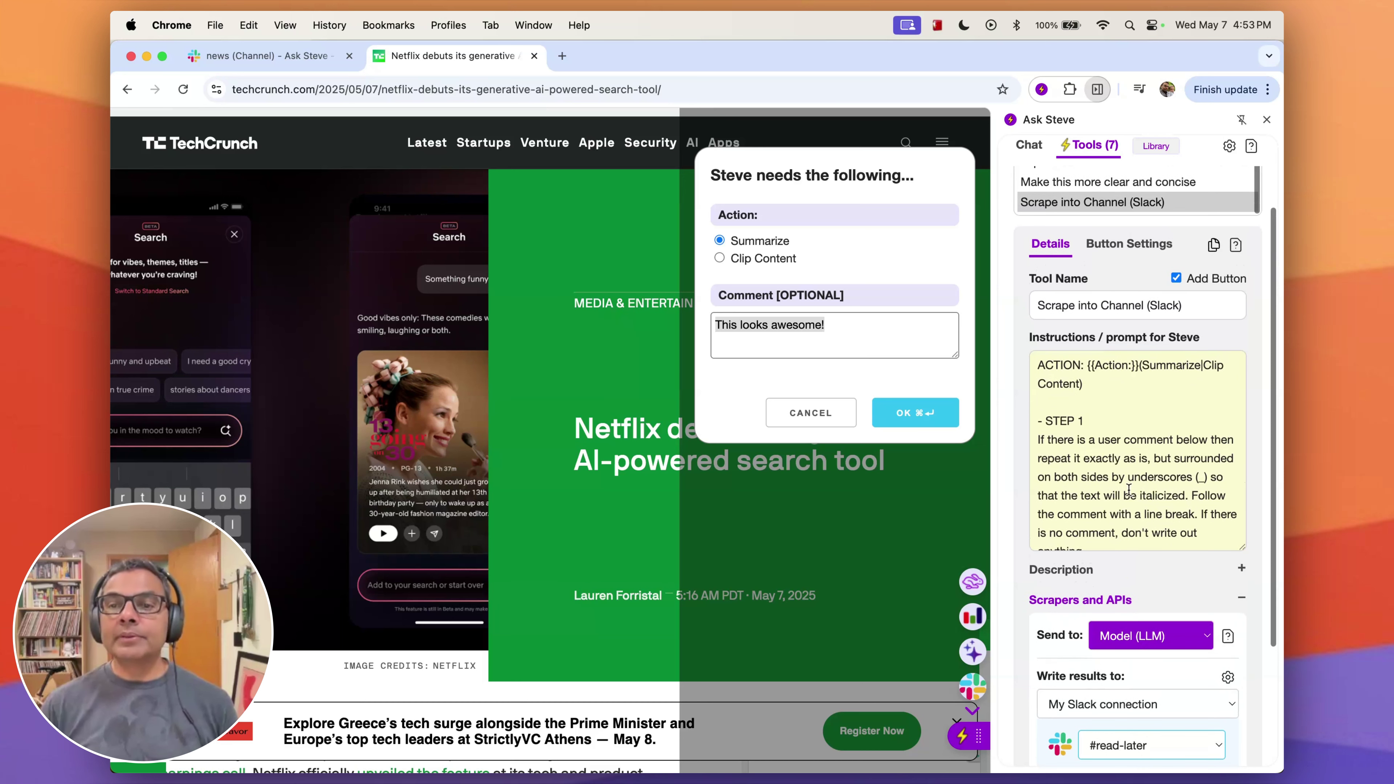
click(1125, 411)
scroll(1152, 439, up, 1)
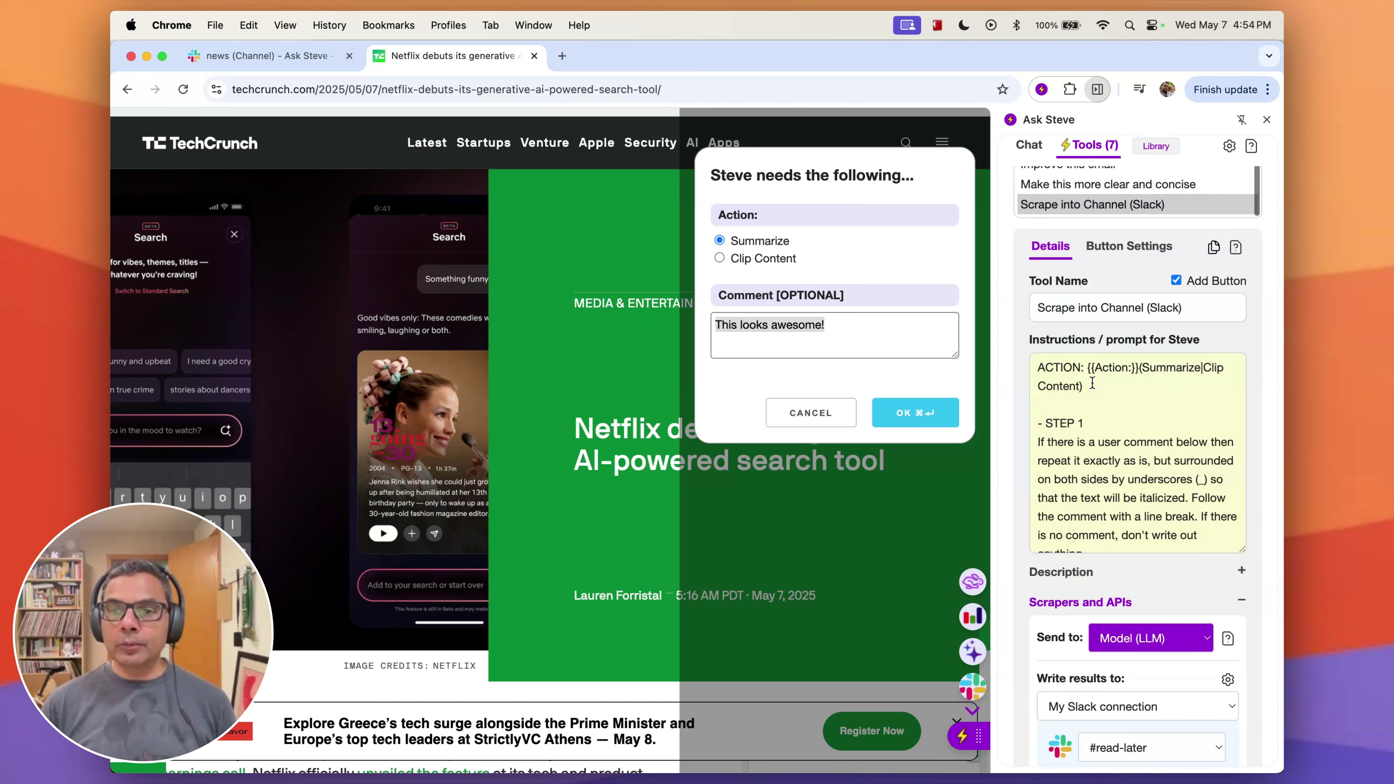
drag(1089, 367, 1139, 368)
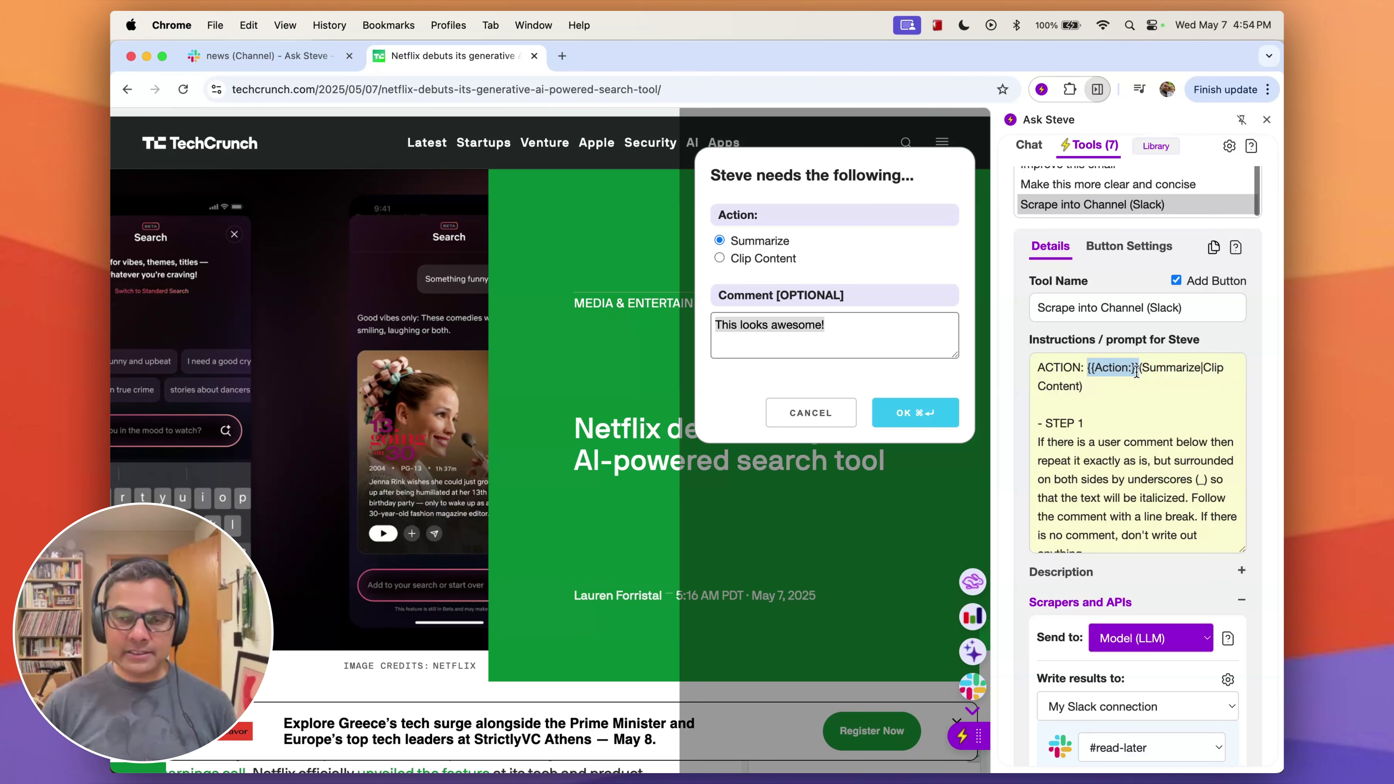
click(1108, 389)
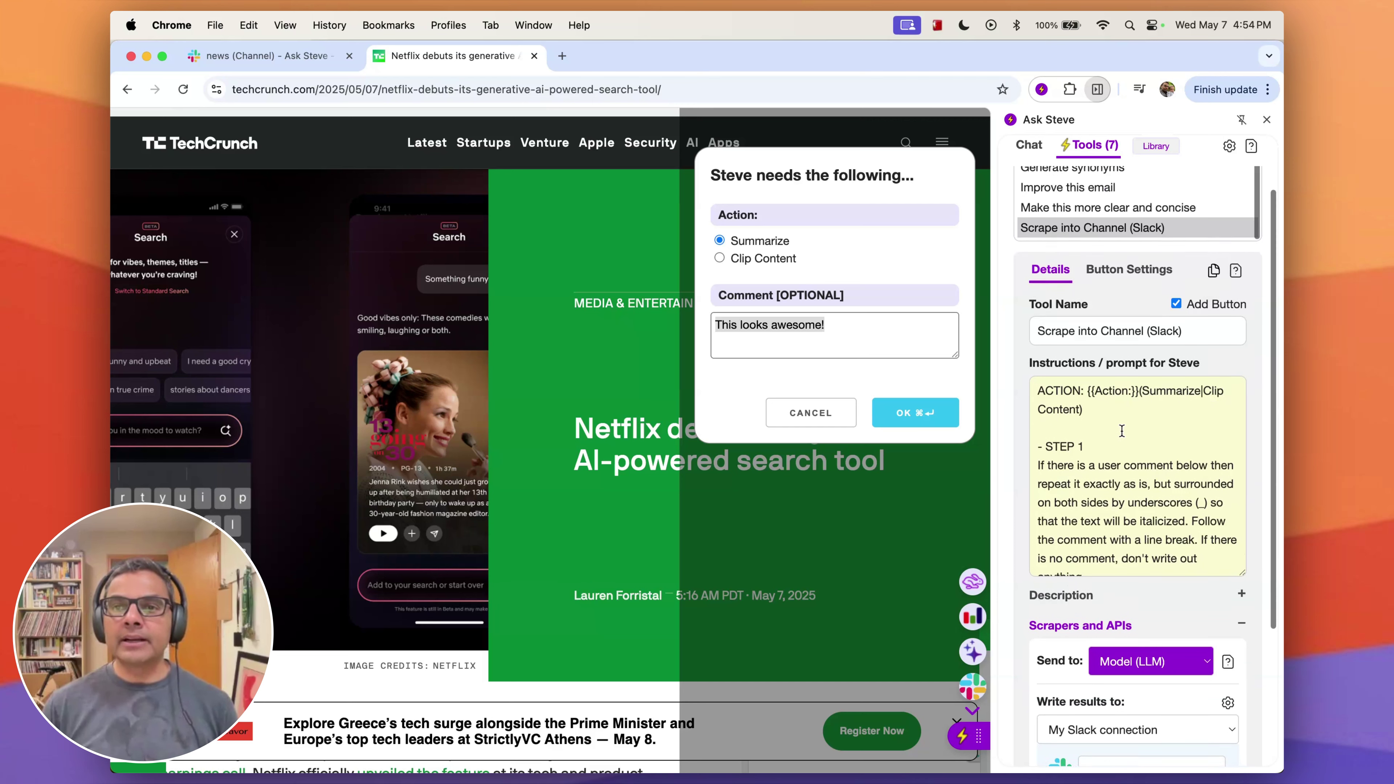
- Read the Slack scraping tool's prompt through STEP 5, return to its beginning, and cancel the open input form
scroll(1068, 395, up, 5)
scroll(1127, 516, down, 3)
scroll(1127, 516, down, 2)
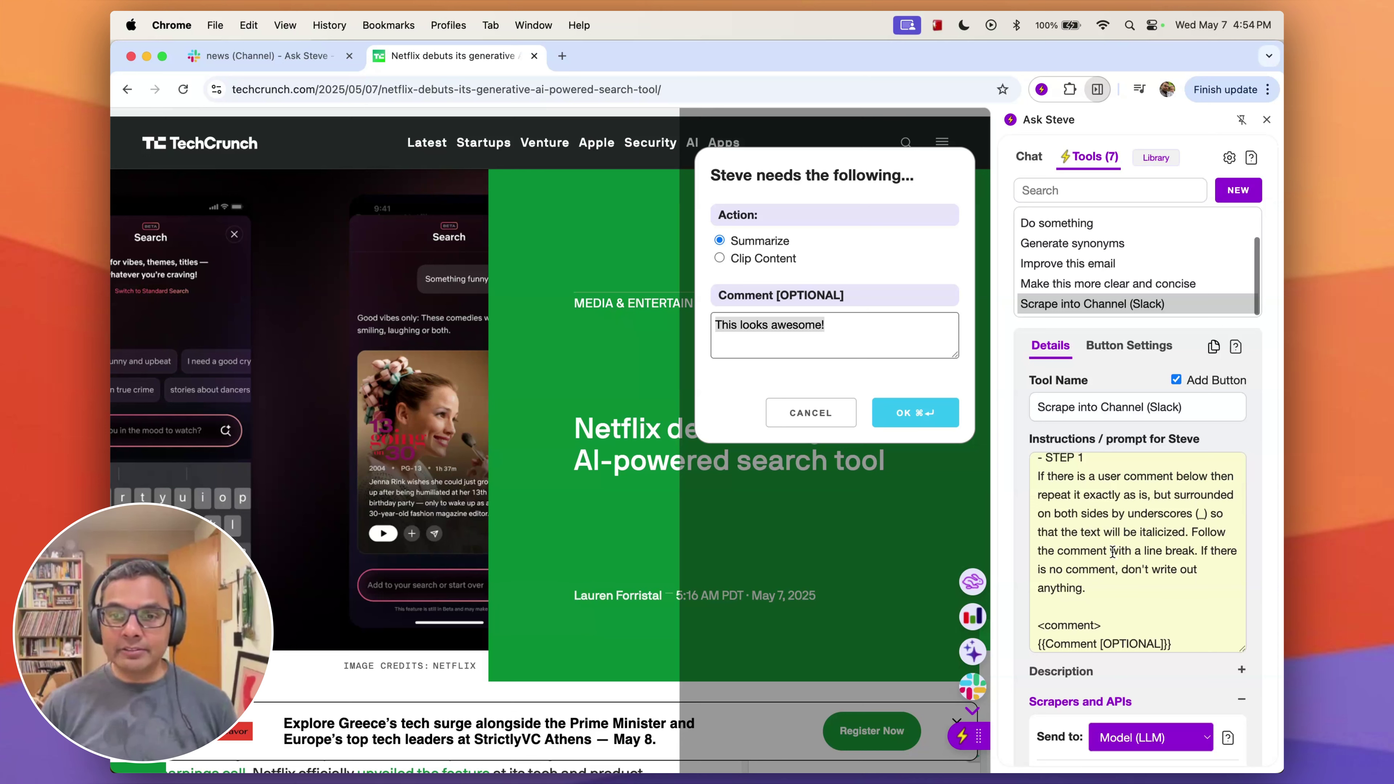
scroll(1112, 552, down, 4)
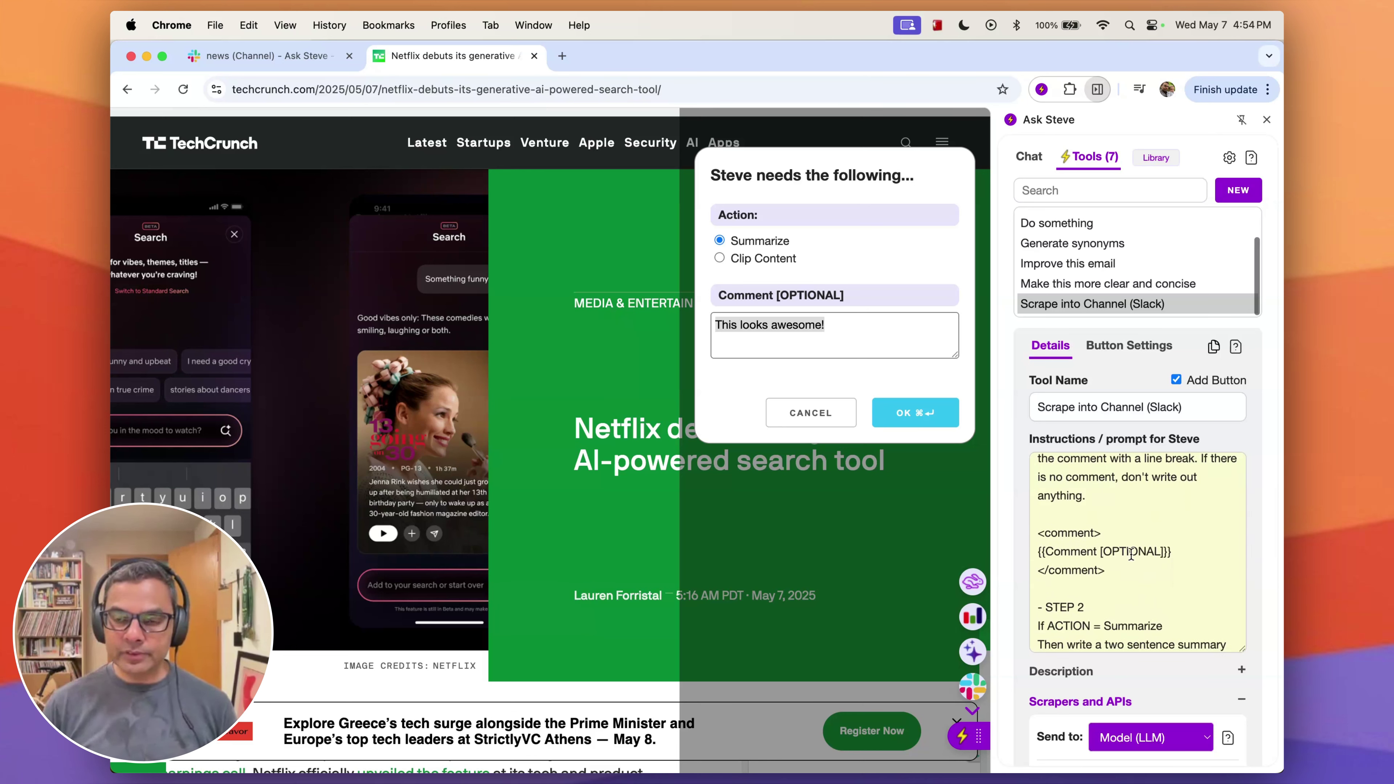
scroll(1131, 554, down, 5)
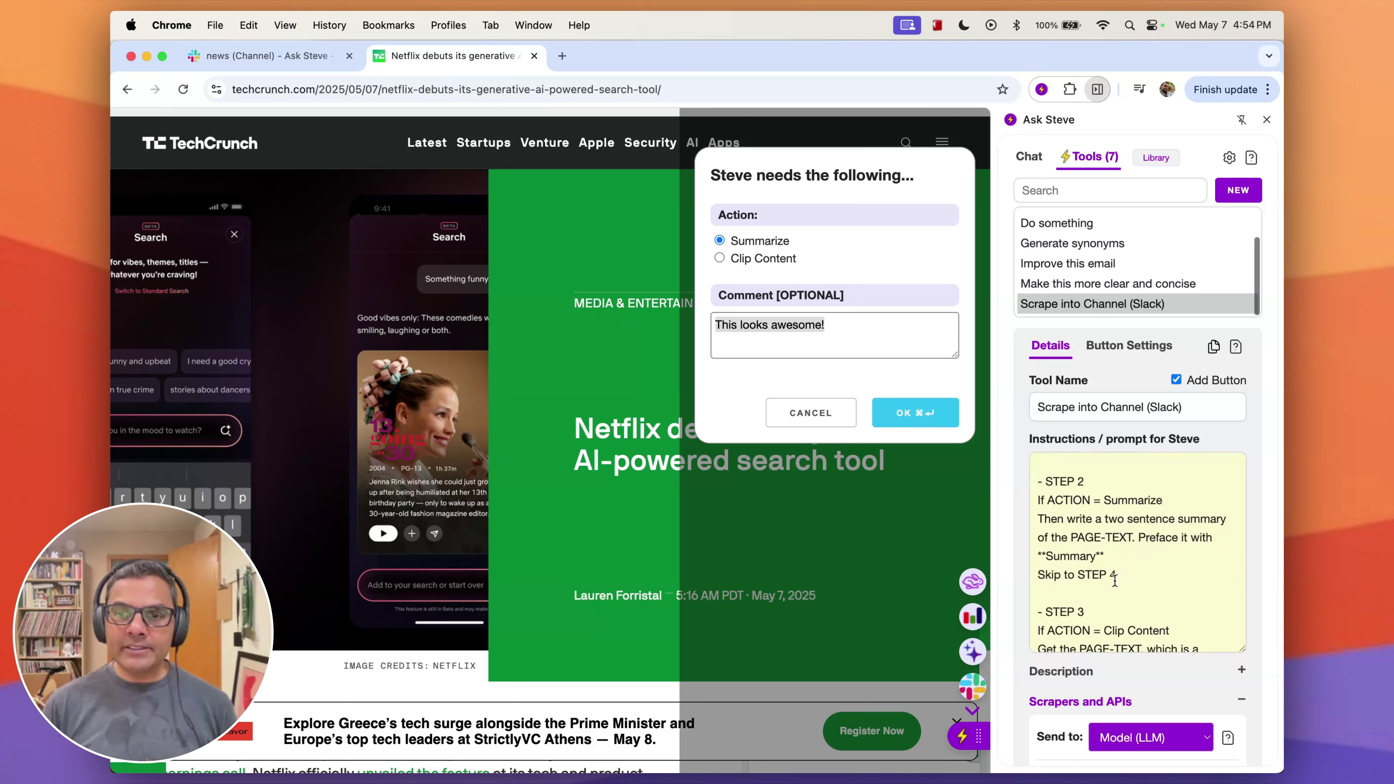
scroll(1114, 579, down, 5)
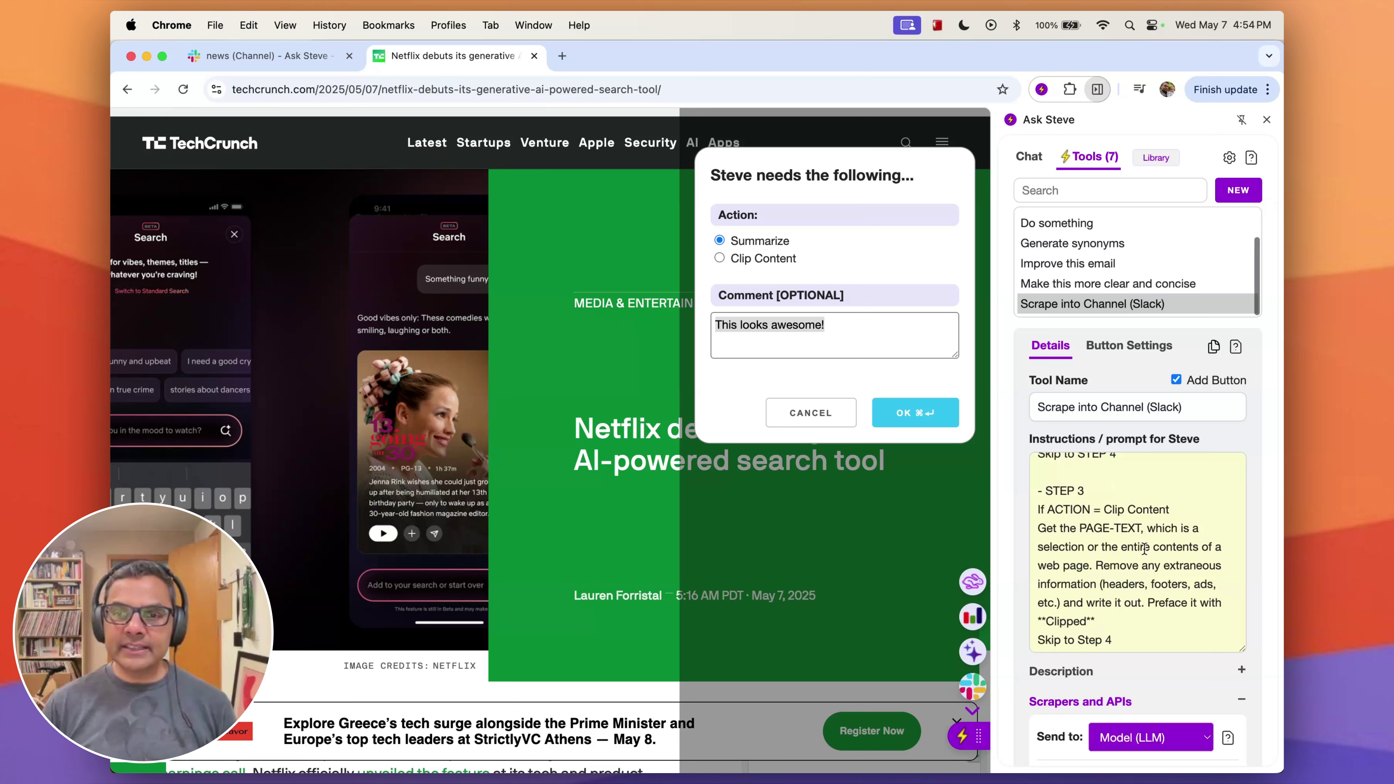
scroll(1139, 547, down, 2)
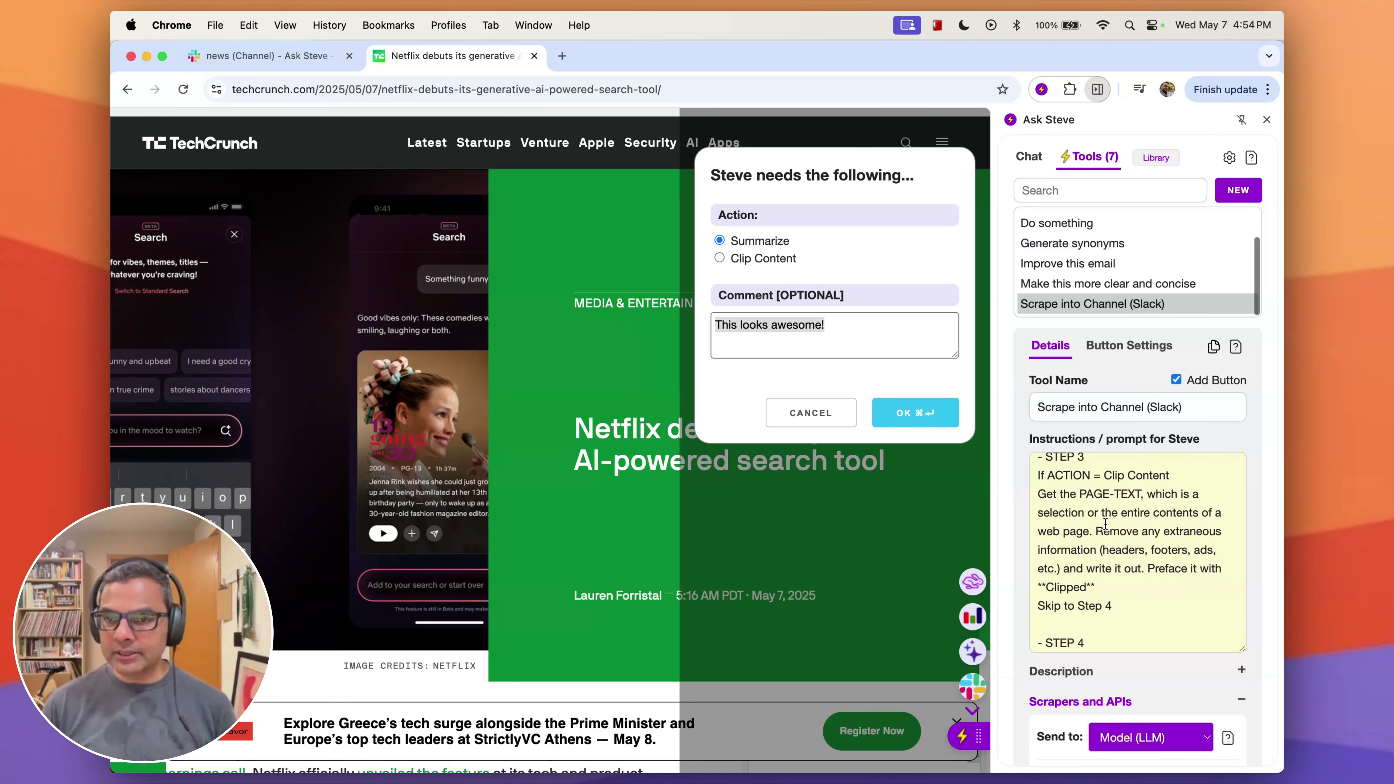
scroll(1105, 525, down, 5)
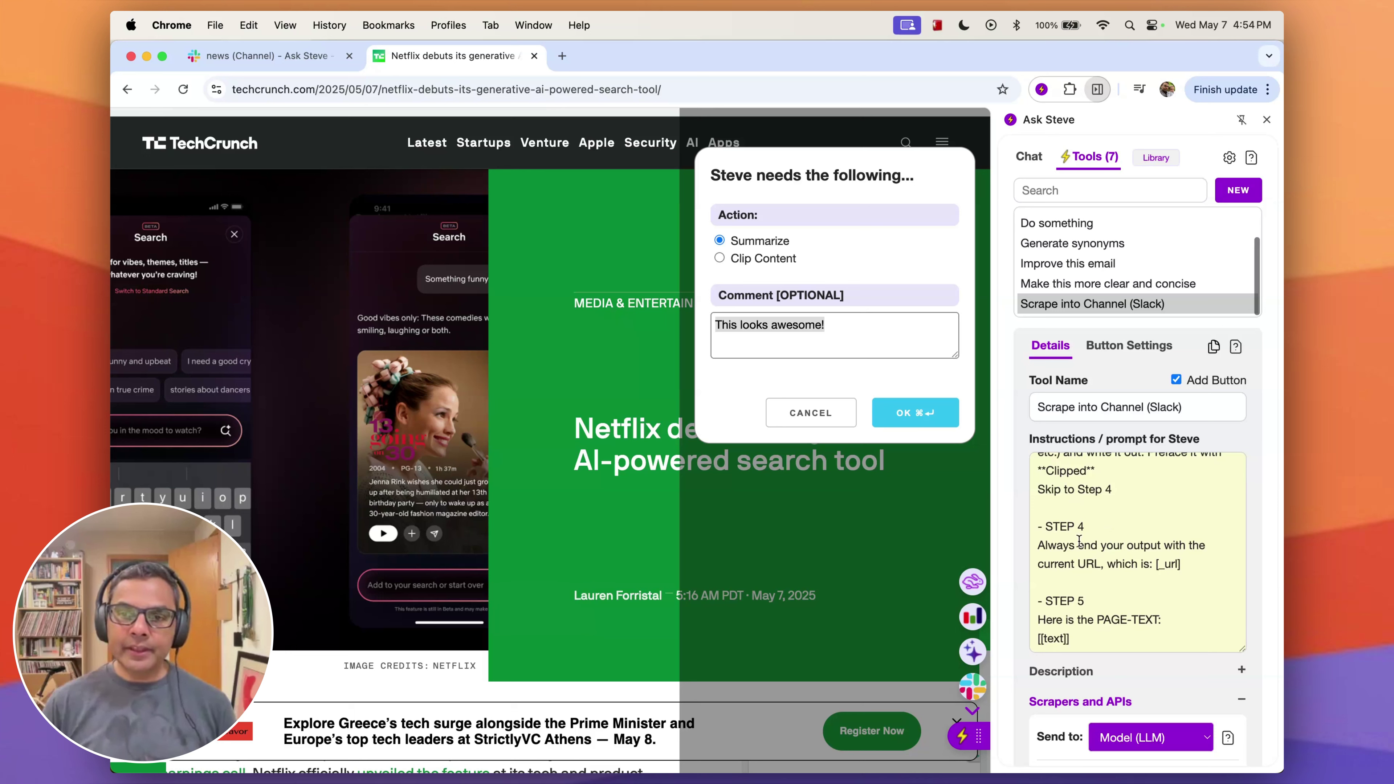
scroll(1104, 635, down, 1)
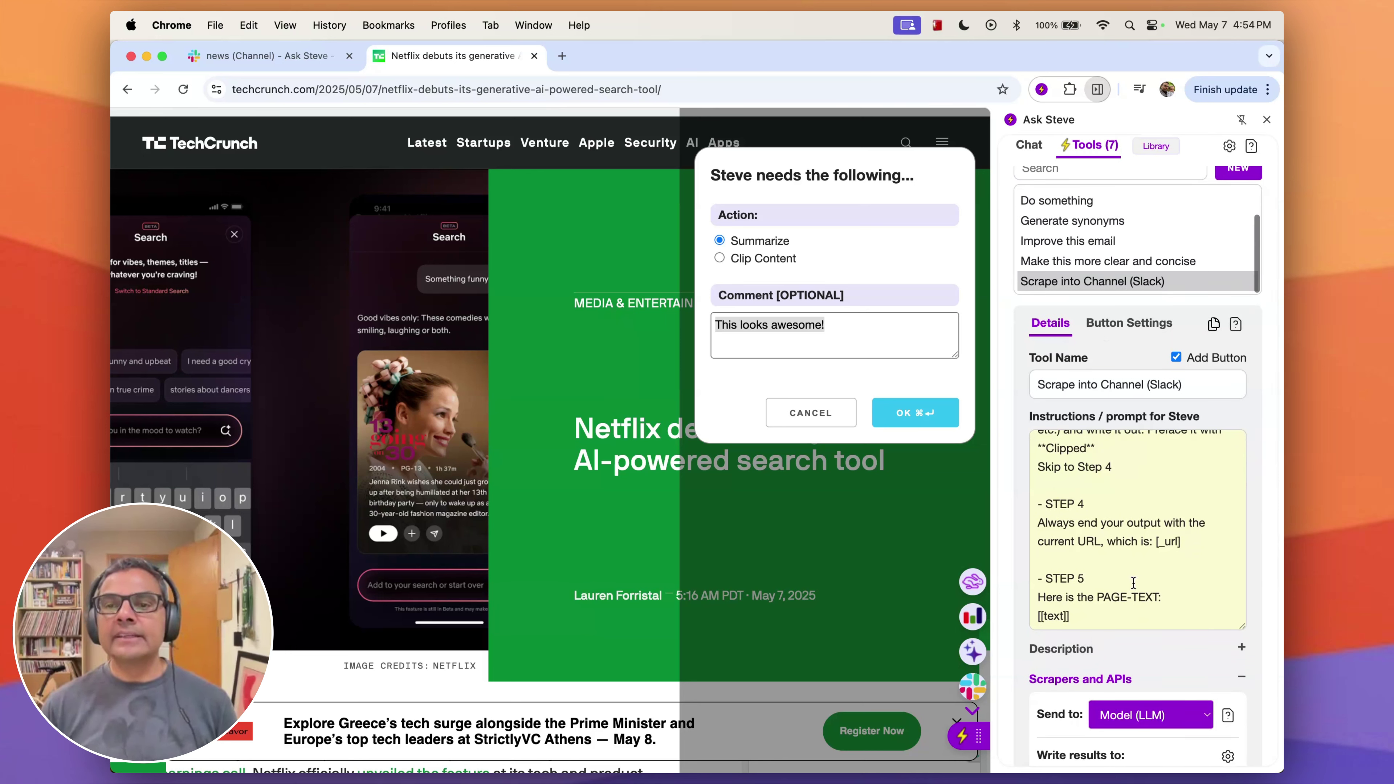
scroll(1133, 581, up, 10)
scroll(1132, 582, up, 6)
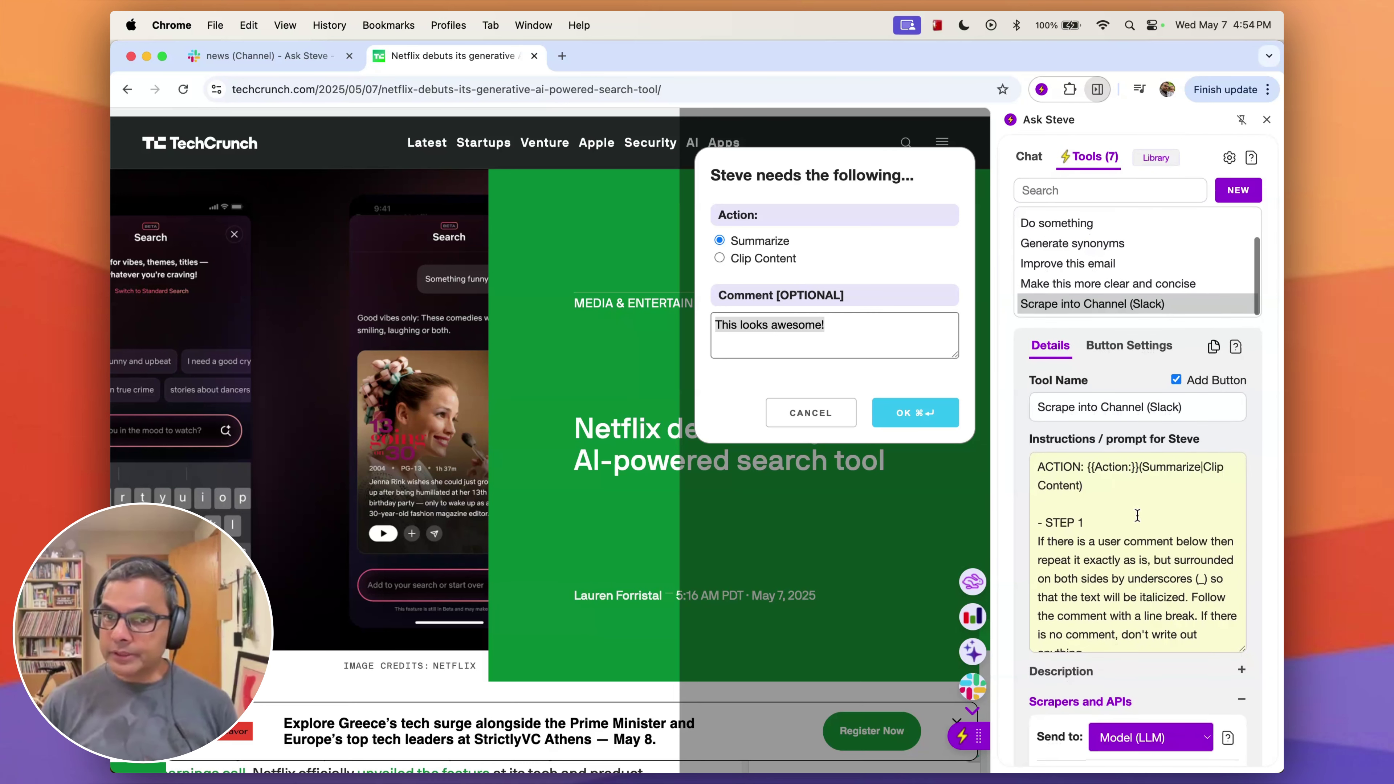
click(810, 412)
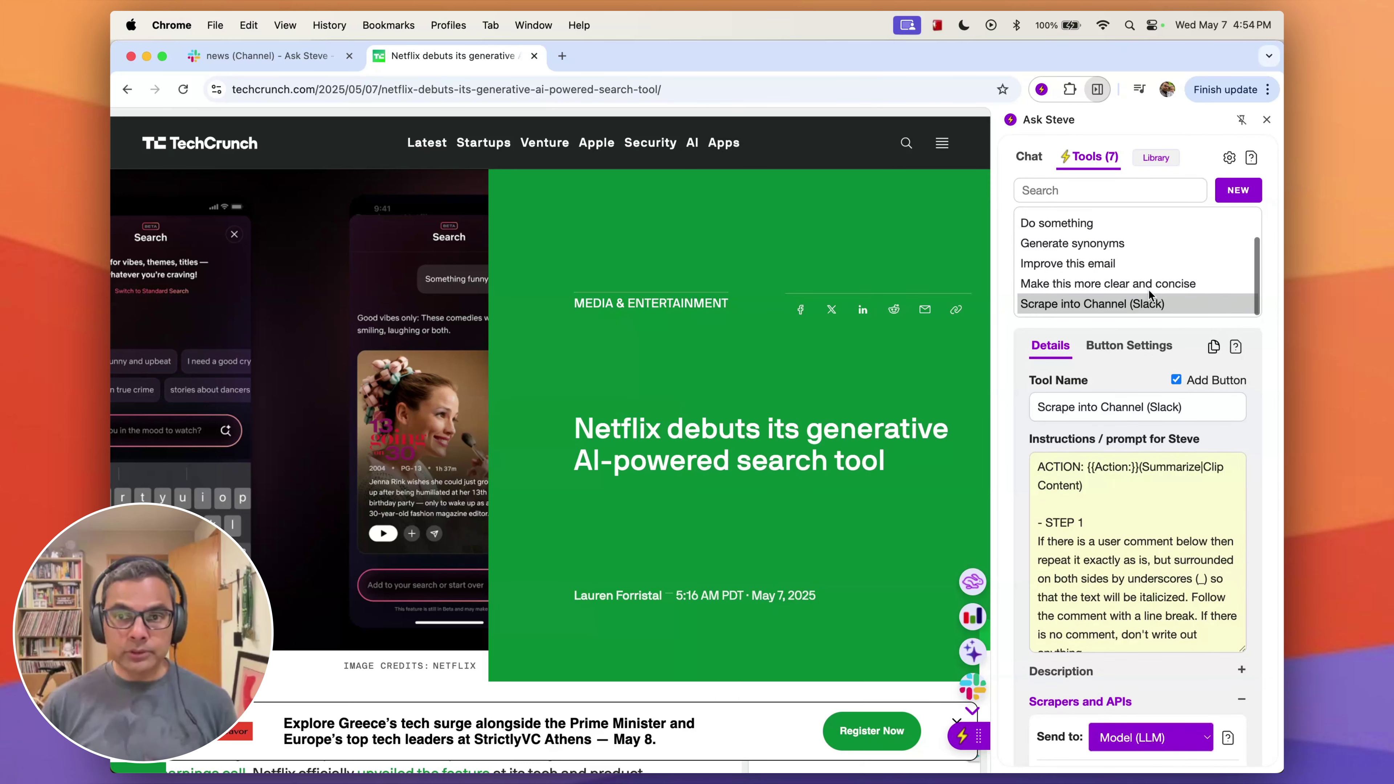
- View the blank new-tool form and the Tool Library, leaving the "- Summarize this" tool open for editing
click(1238, 192)
scroll(1121, 269, up, 2)
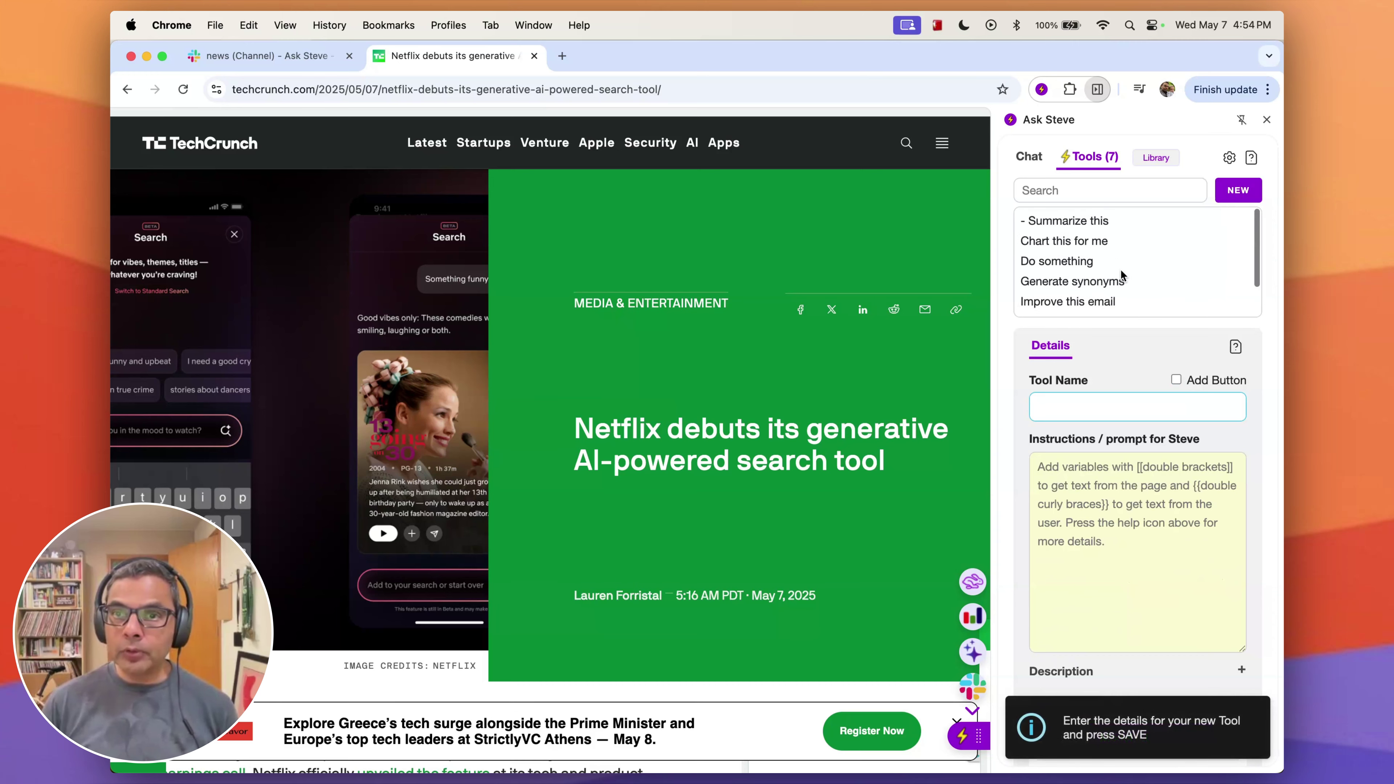
click(1105, 226)
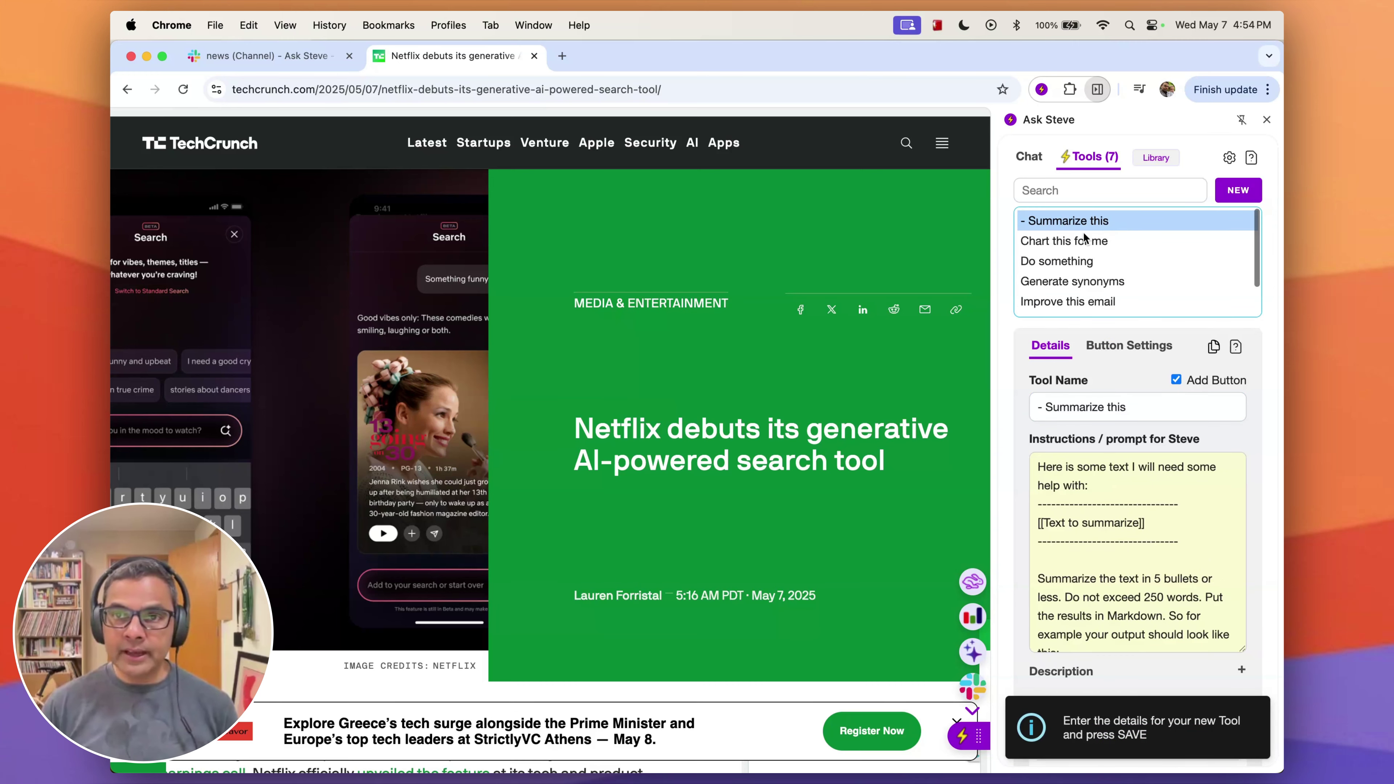
click(1157, 164)
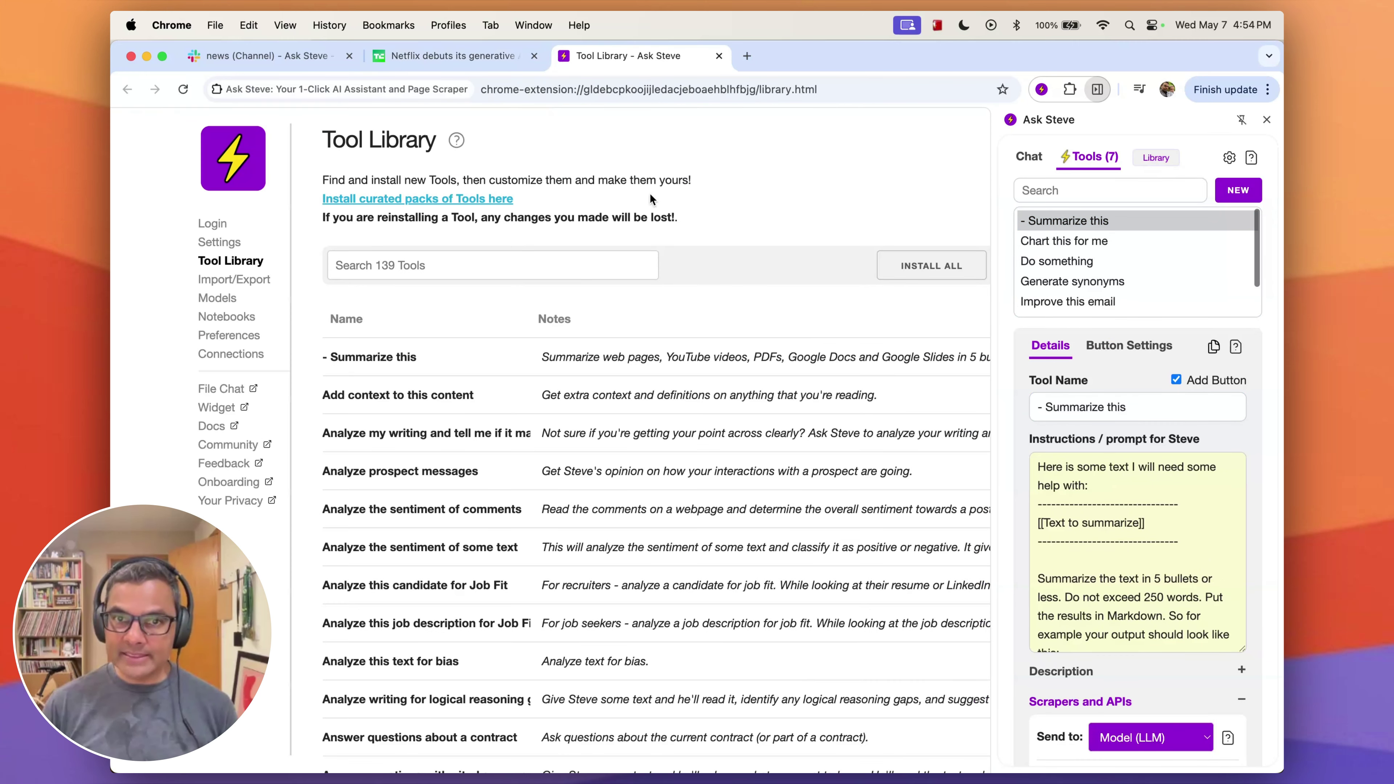
click(719, 55)
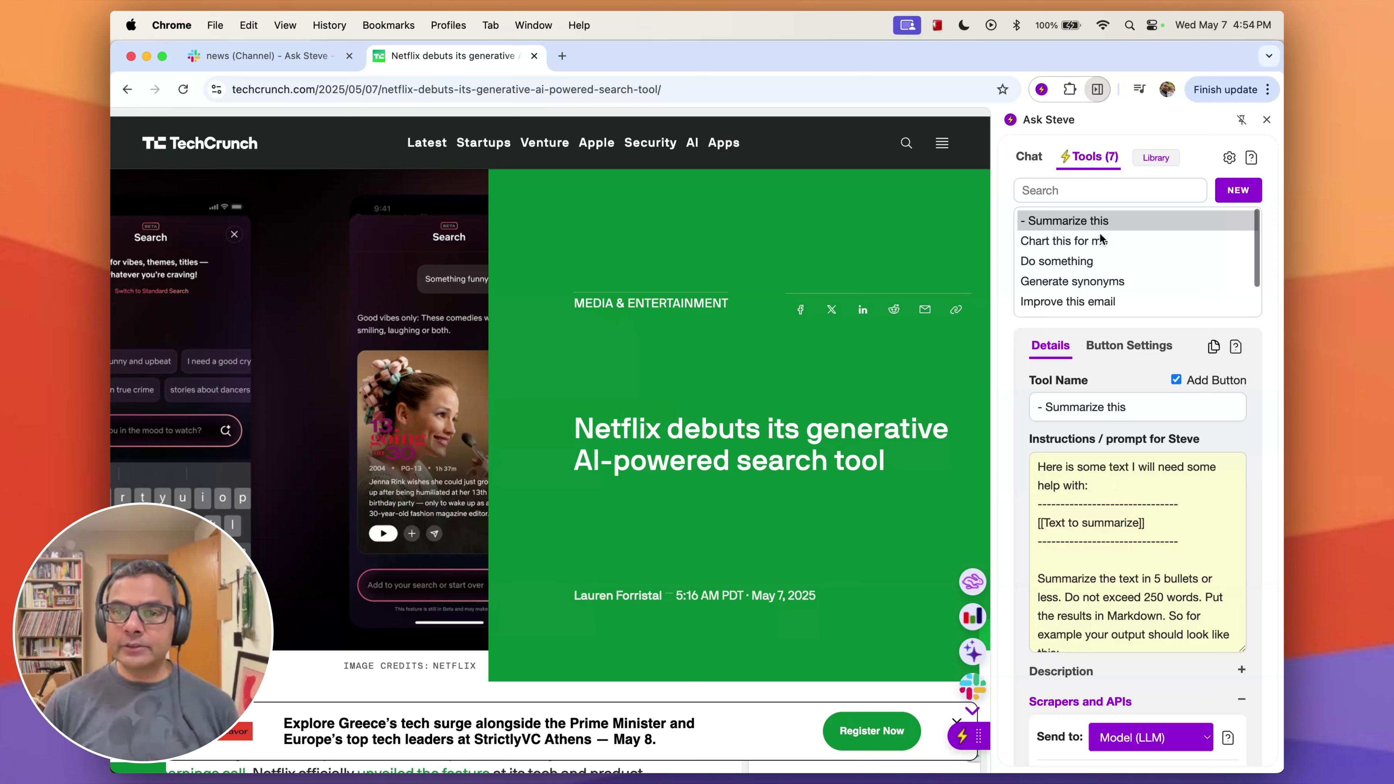
- Review the "- Summarize this" tool's settings, run it on the Netflix article, and dismiss the resulting summary
scroll(1161, 690, down, 3)
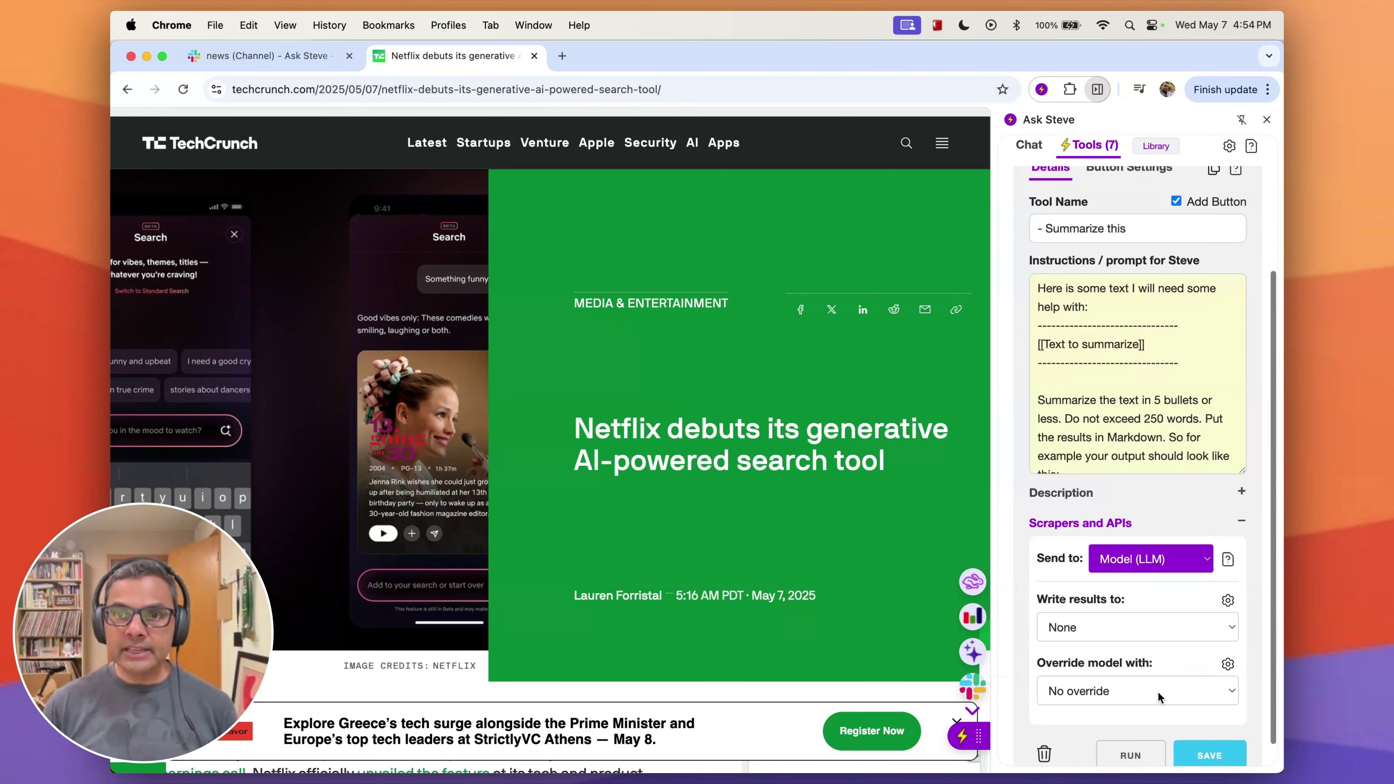
scroll(1157, 692, up, 3)
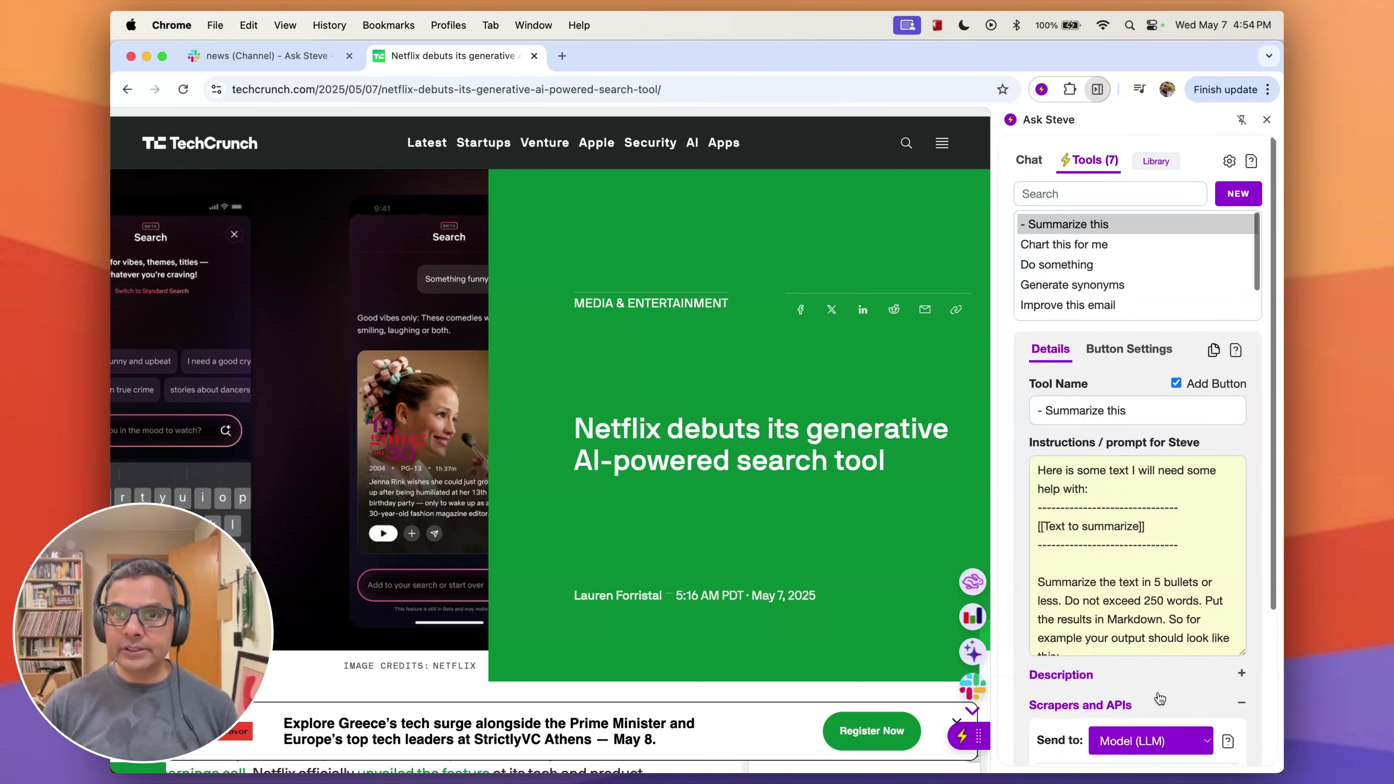
click(972, 581)
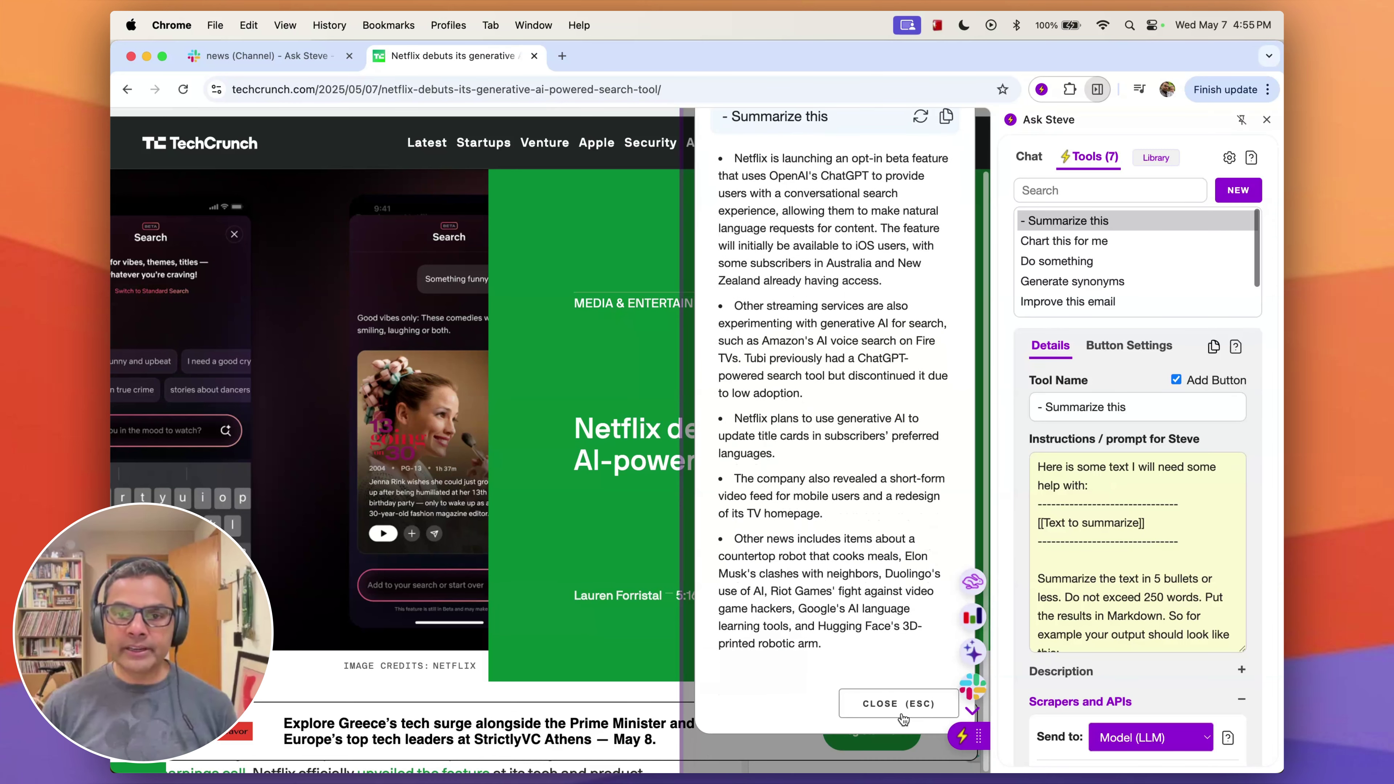
click(899, 708)
- Set the "- Summarize this" tool to write its results to #read-later through My Slack connection, and save it
scroll(1186, 626, down, 5)
scroll(1180, 630, down, 3)
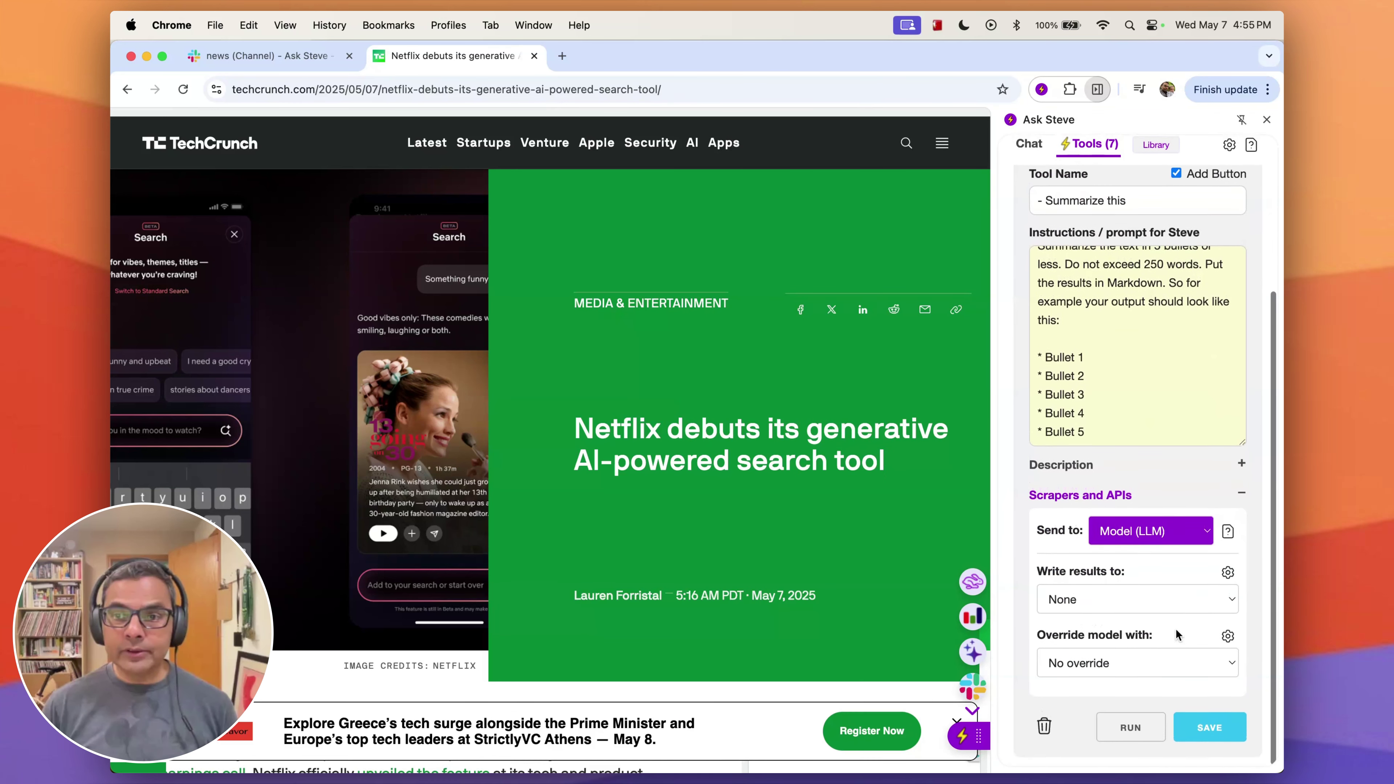
click(1175, 604)
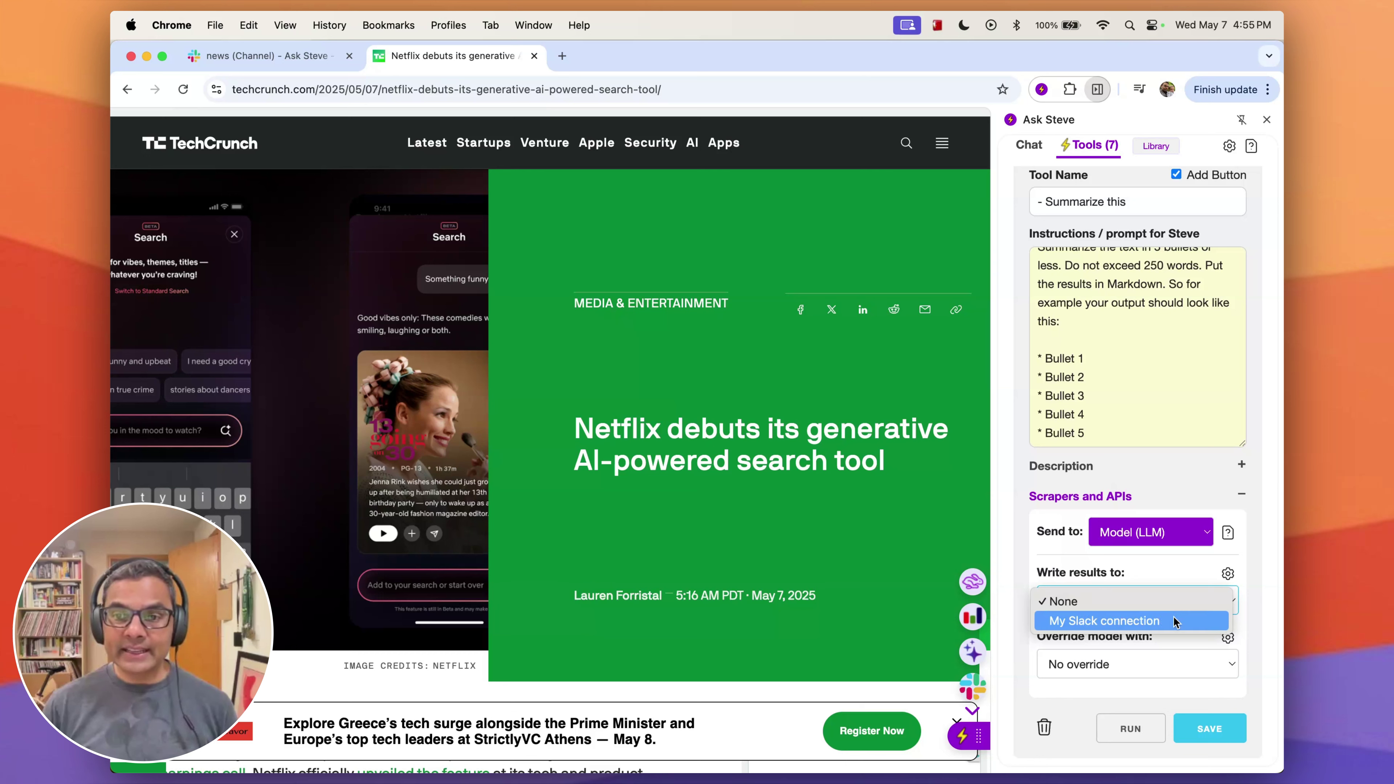
click(1172, 619)
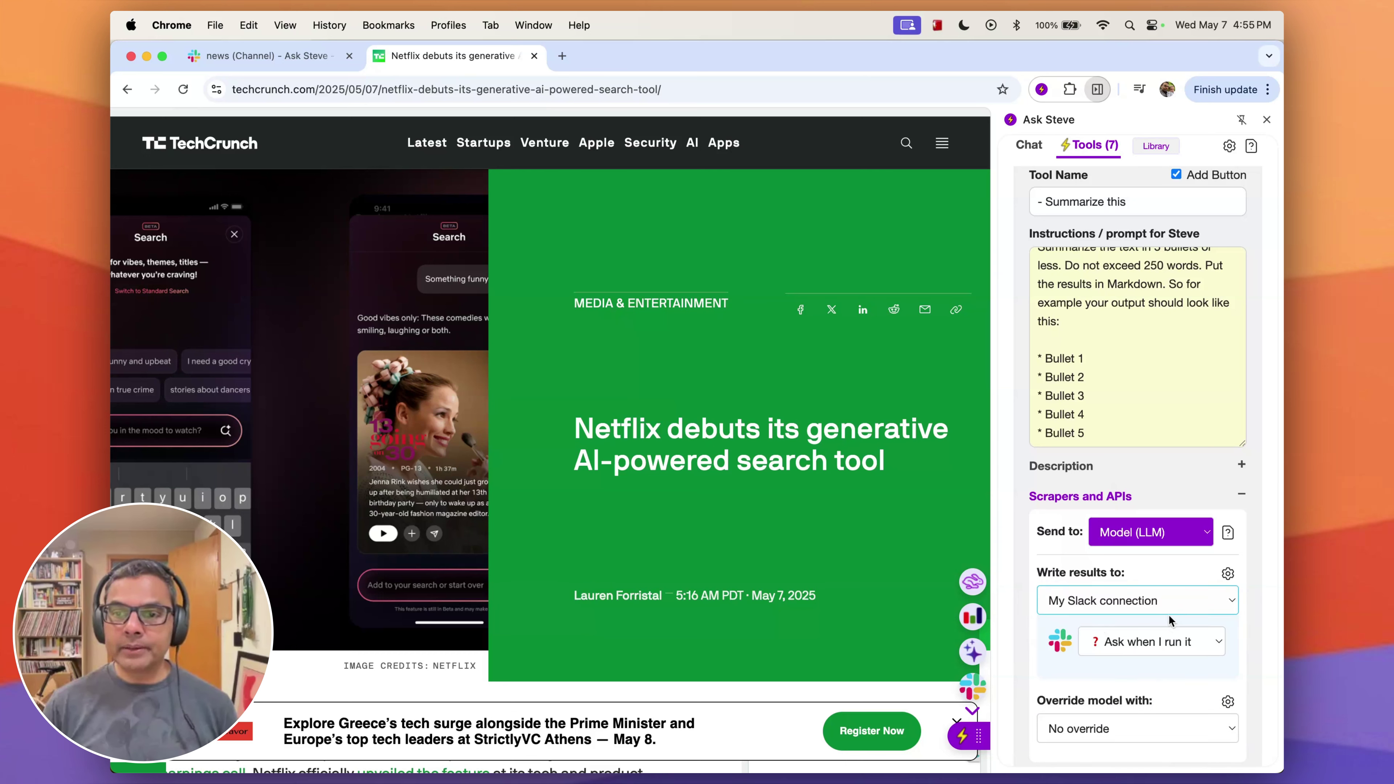
click(1158, 642)
click(1158, 696)
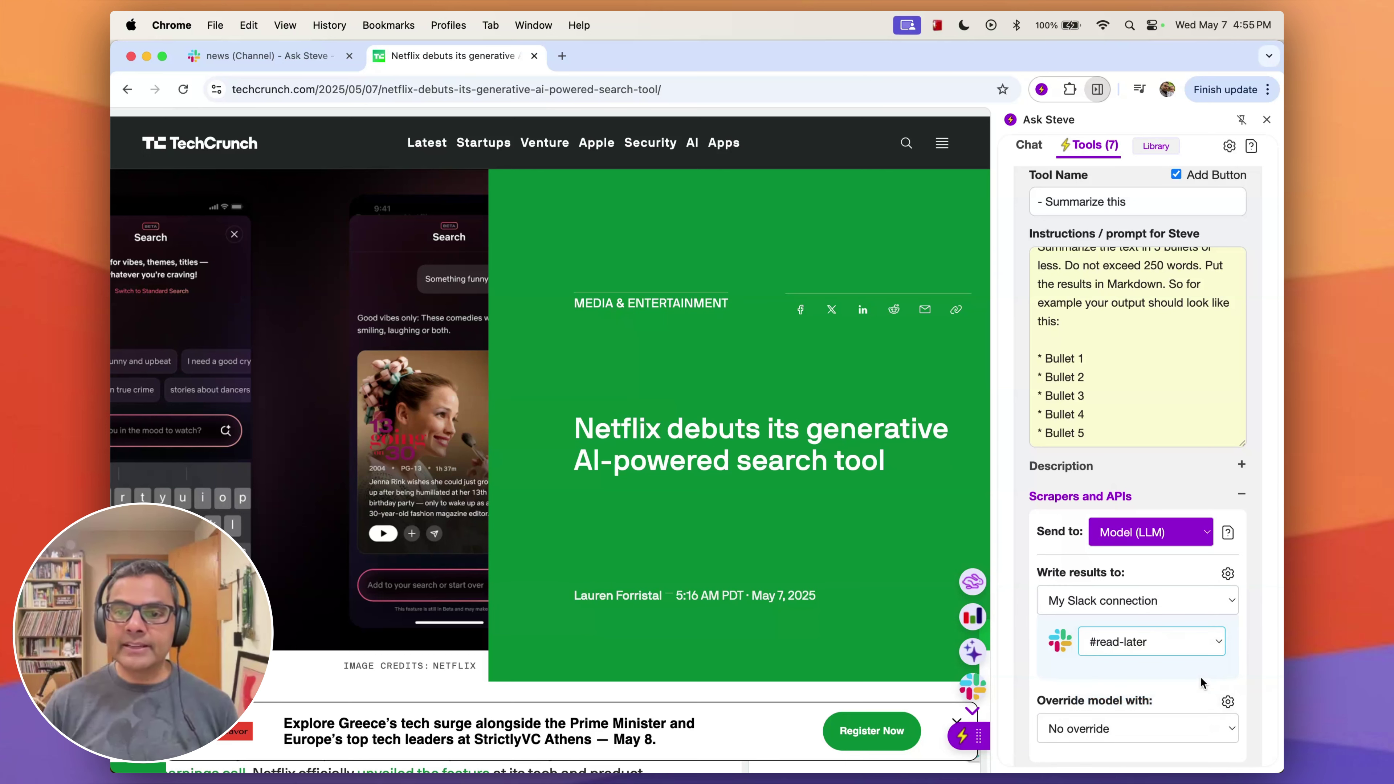
scroll(1198, 681, down, 1)
click(1209, 739)
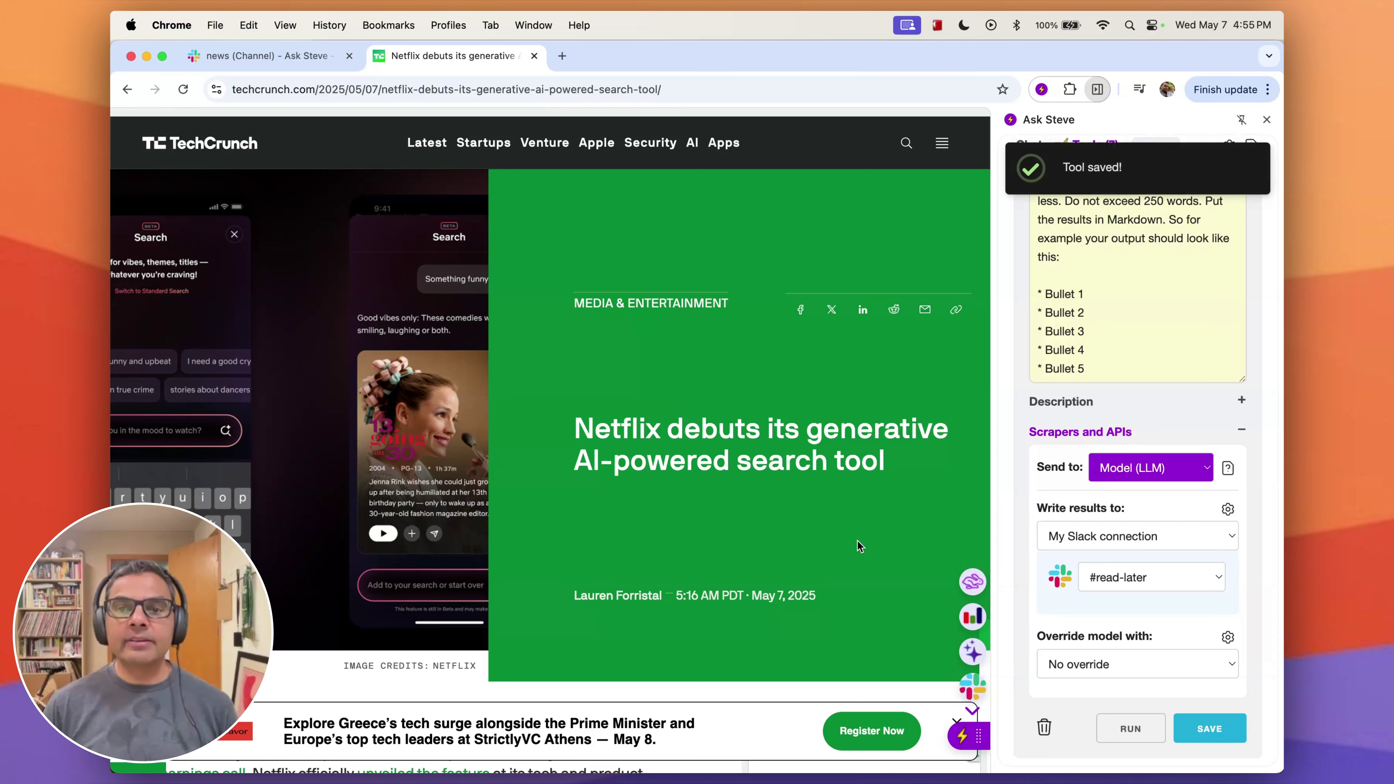
- Run the "- Summarize this" tool on the Netflix article and open the linked #read-later channel to check the posted summary
click(972, 582)
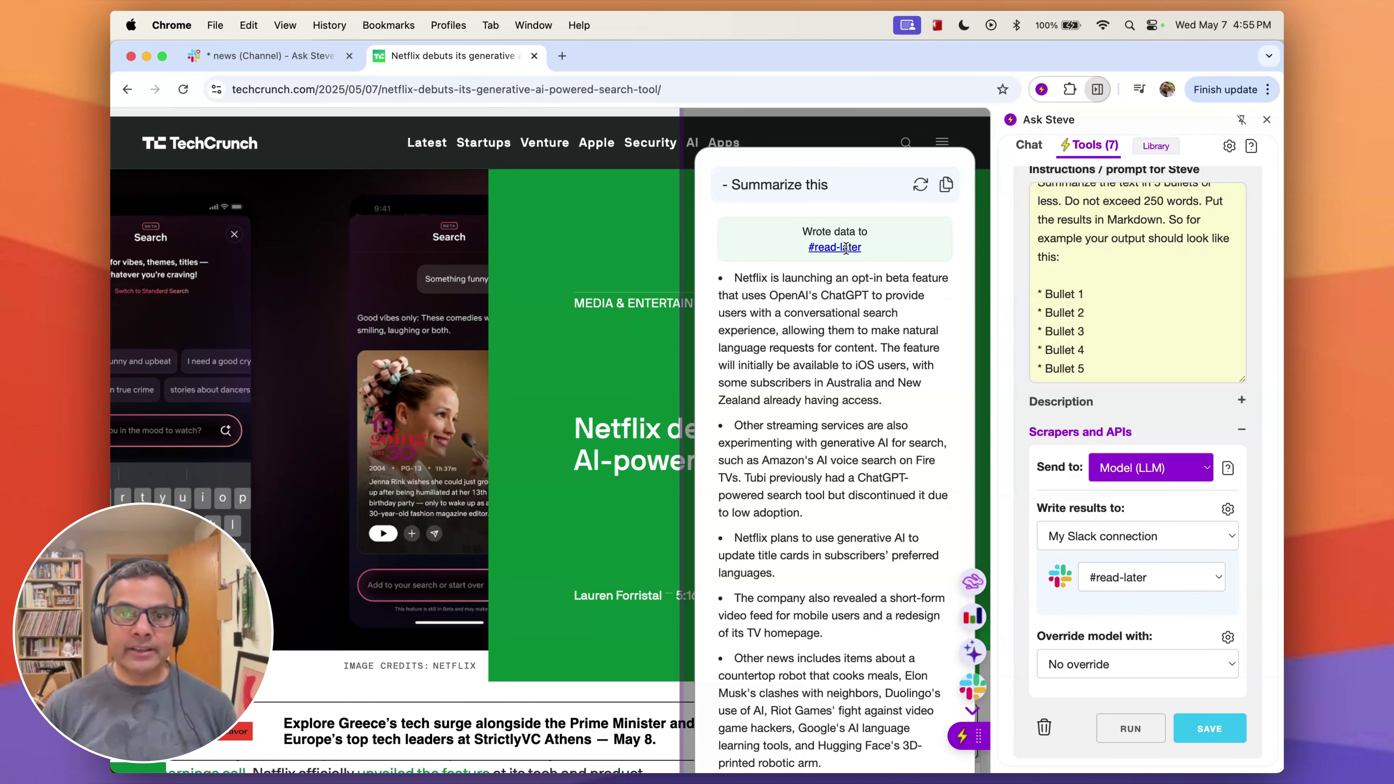
click(840, 248)
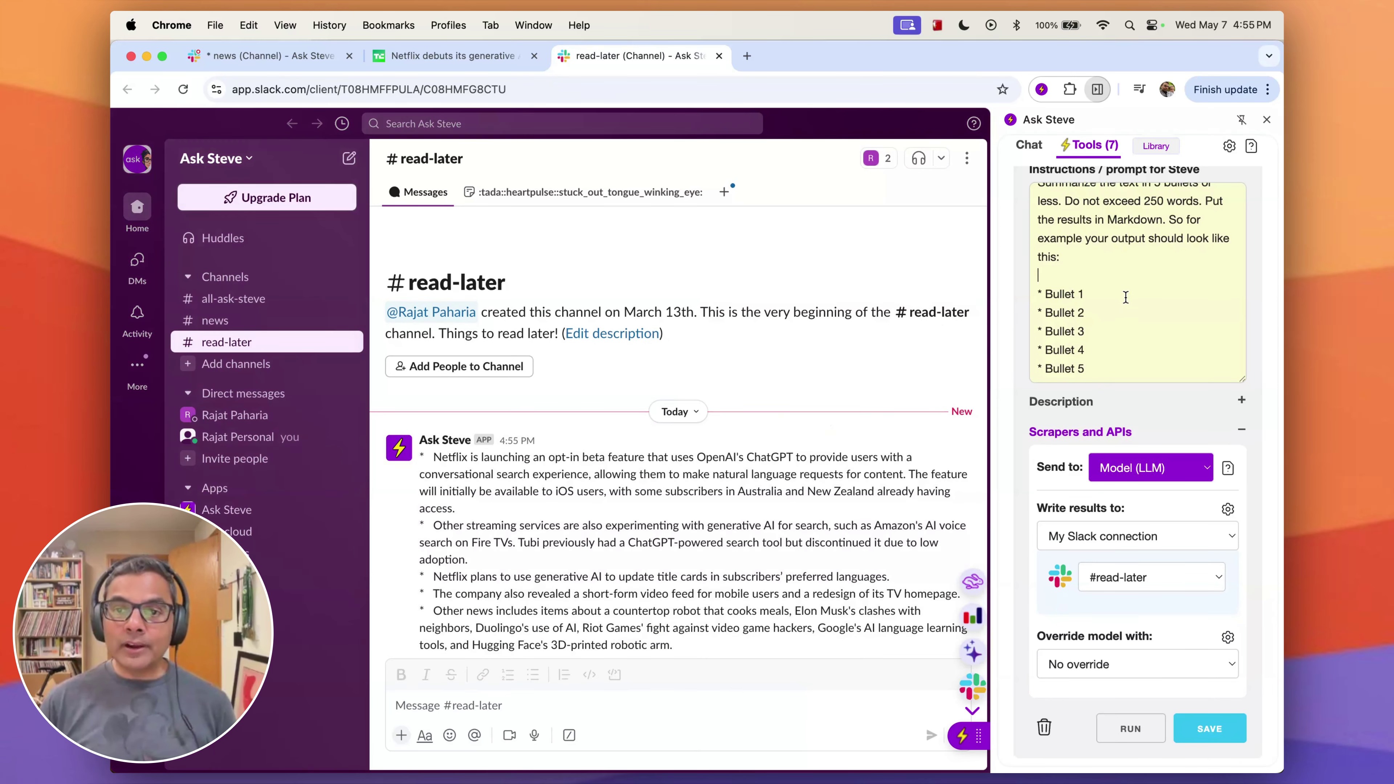
- Search the Tool Library for "note" and install the "Save a quick note or message (Slack, Notion, Google Chat, Docs)" tool
scroll(1140, 271, up, 3)
scroll(1089, 291, up, 5)
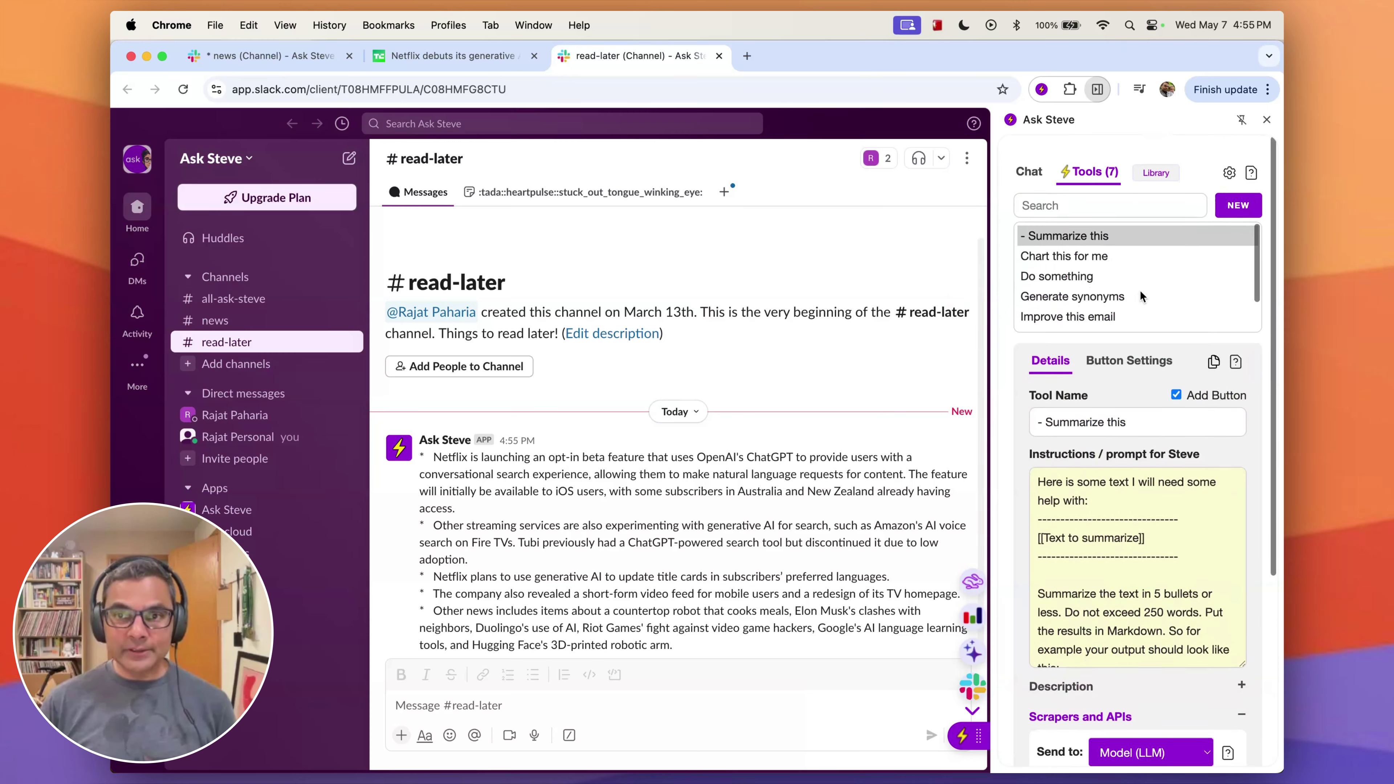
click(1156, 160)
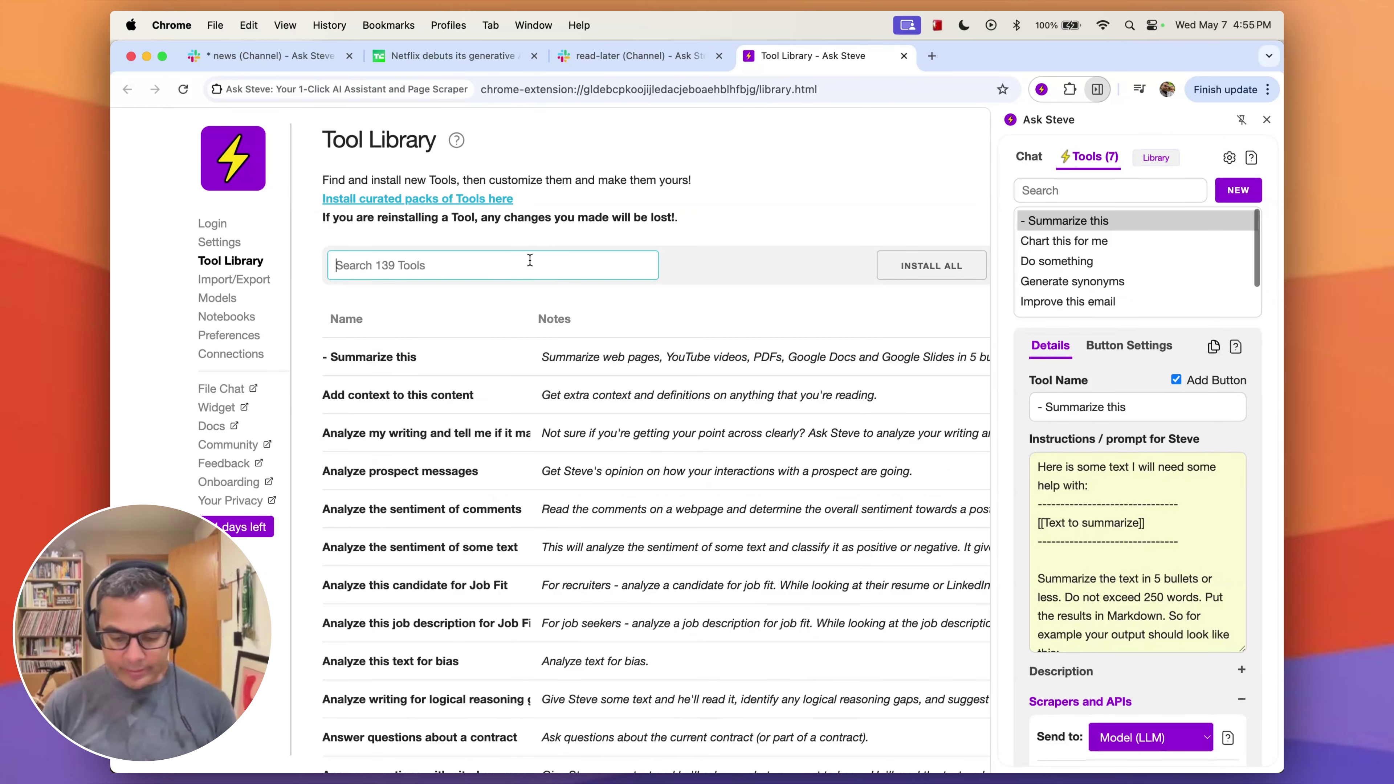
text(note)
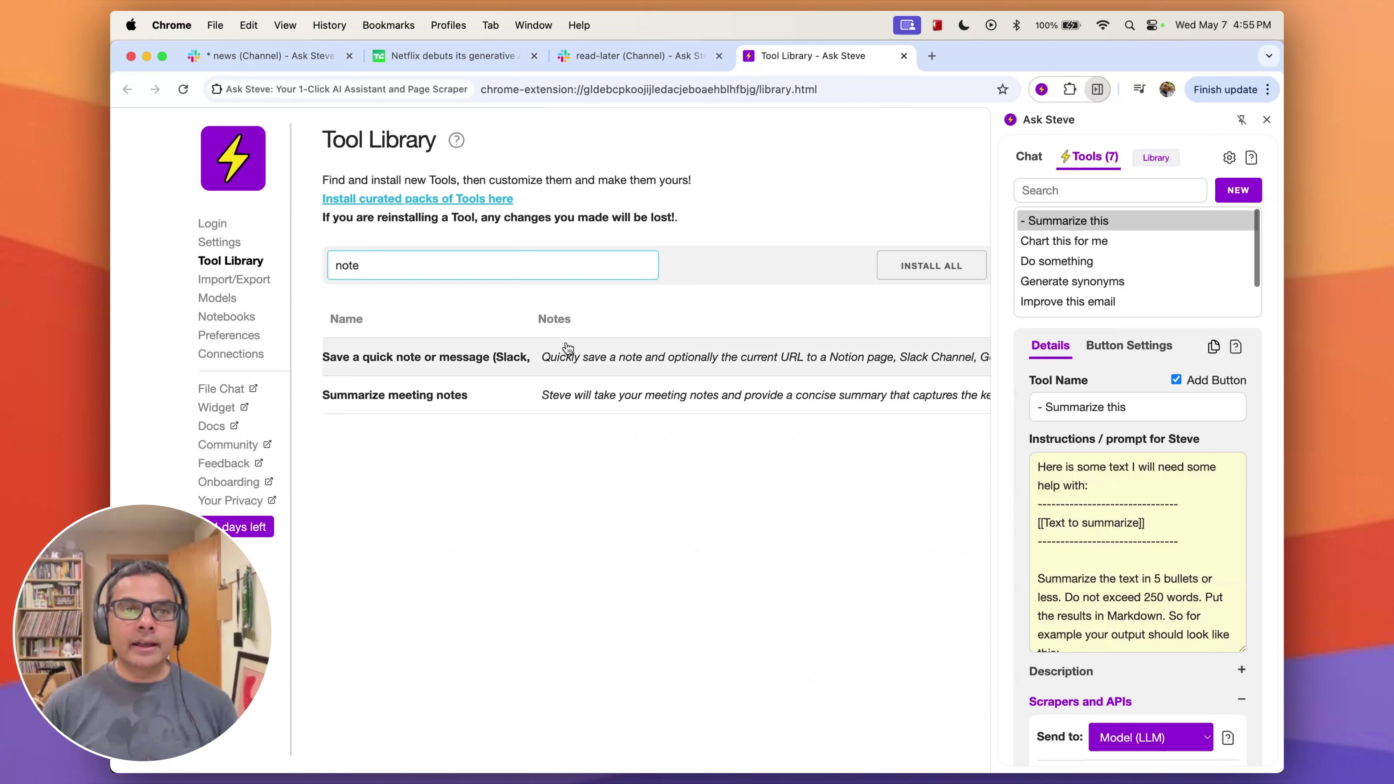
click(535, 369)
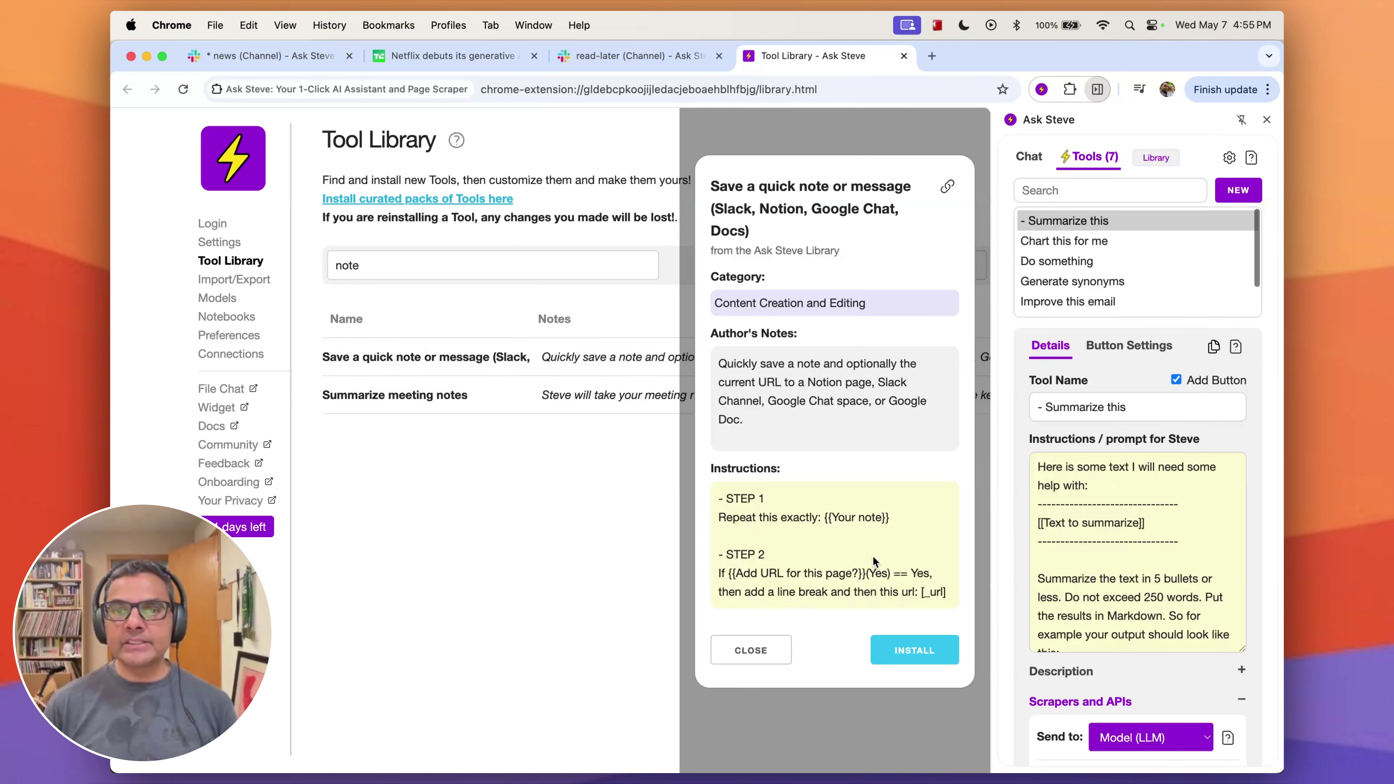
click(911, 651)
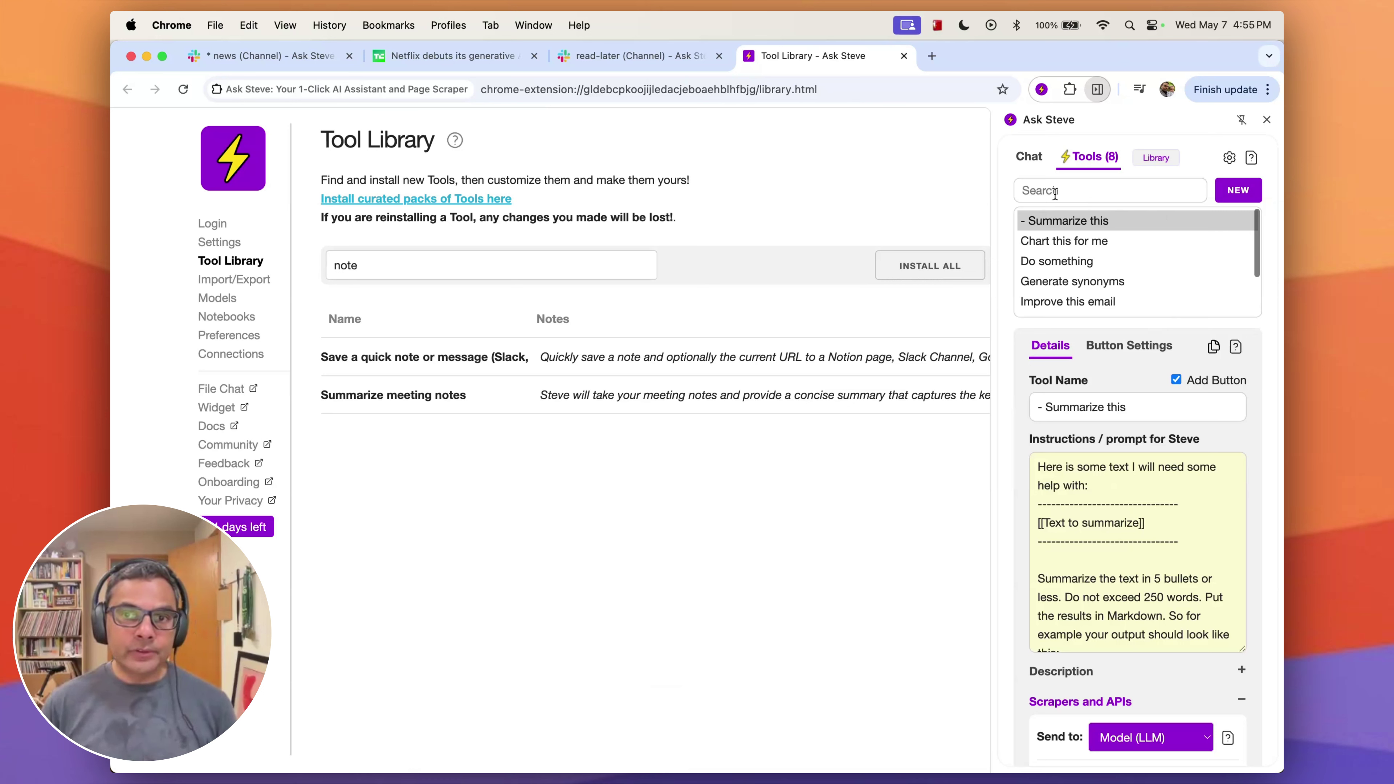
- Open the installed quick note tool's details and examine the {{Your note}} placeholder in its prompt
scroll(1117, 285, down, 3)
click(1107, 280)
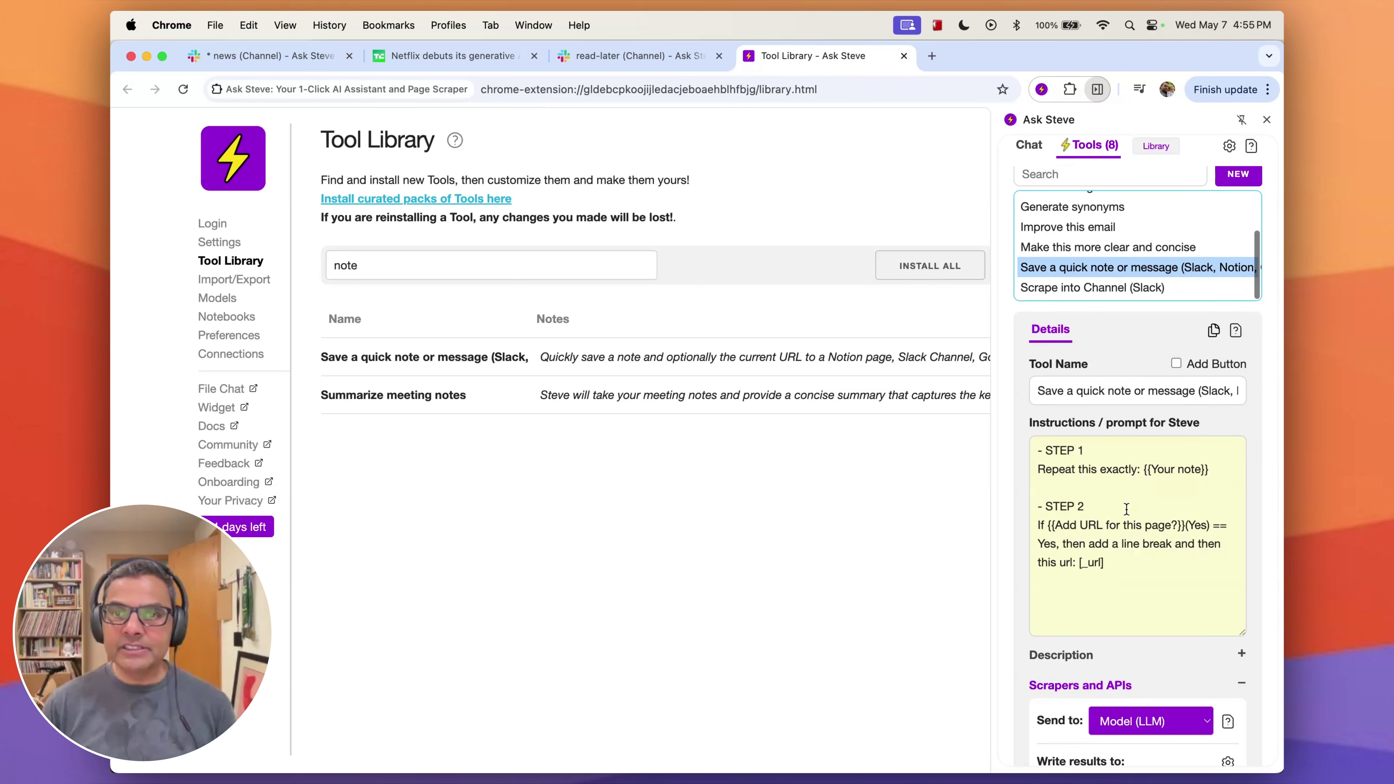
scroll(1126, 508, down, 1)
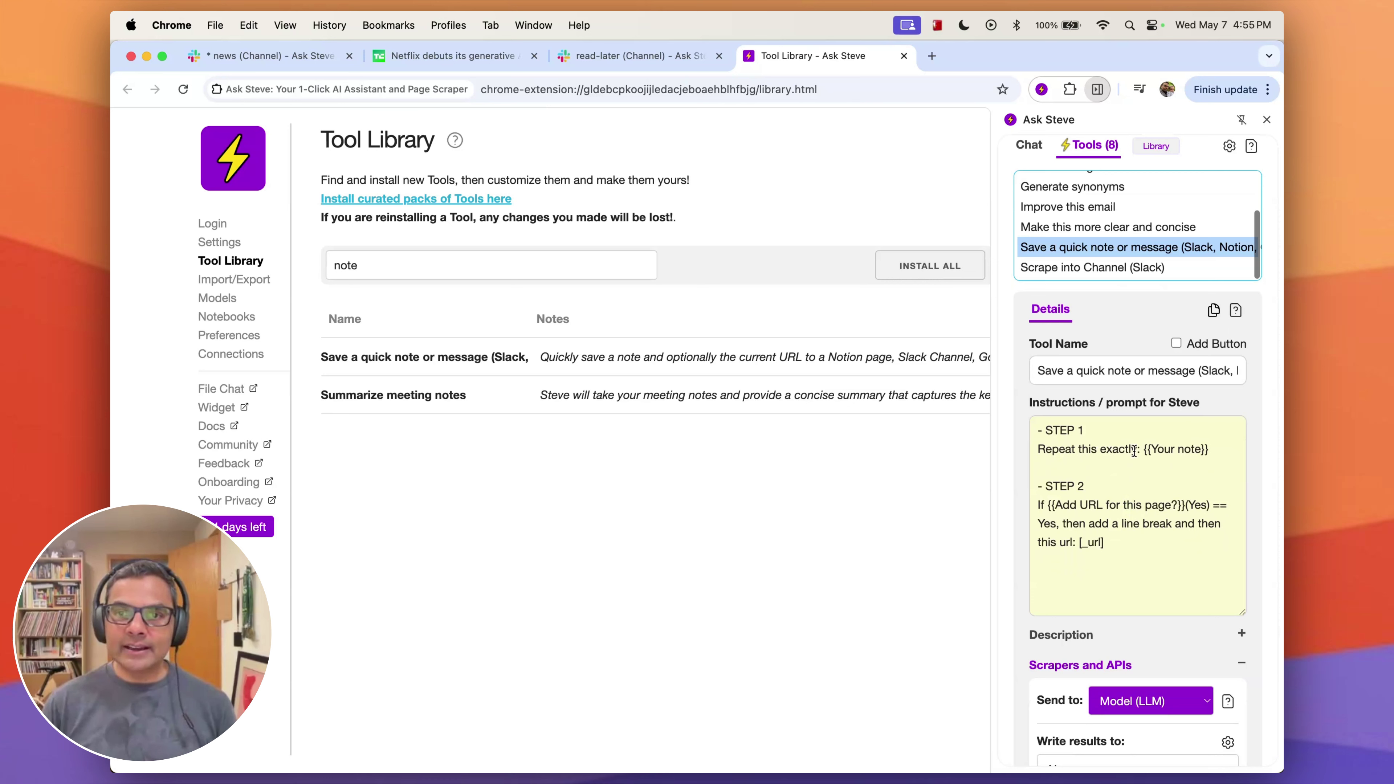
drag(1141, 449, 1205, 446)
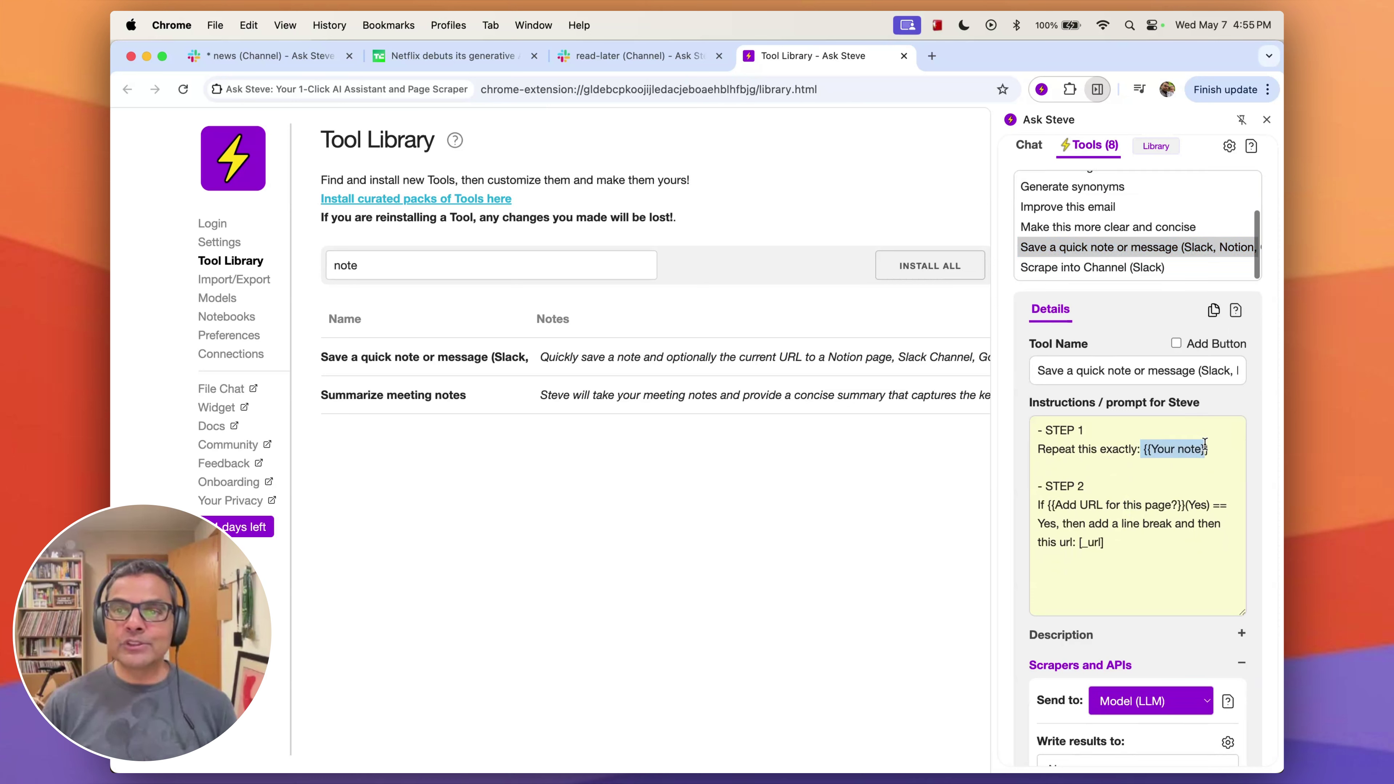
- Set the quick note tool to write results to My Slack connection with the channel left on "Ask when I run it", and save it
click(1134, 526)
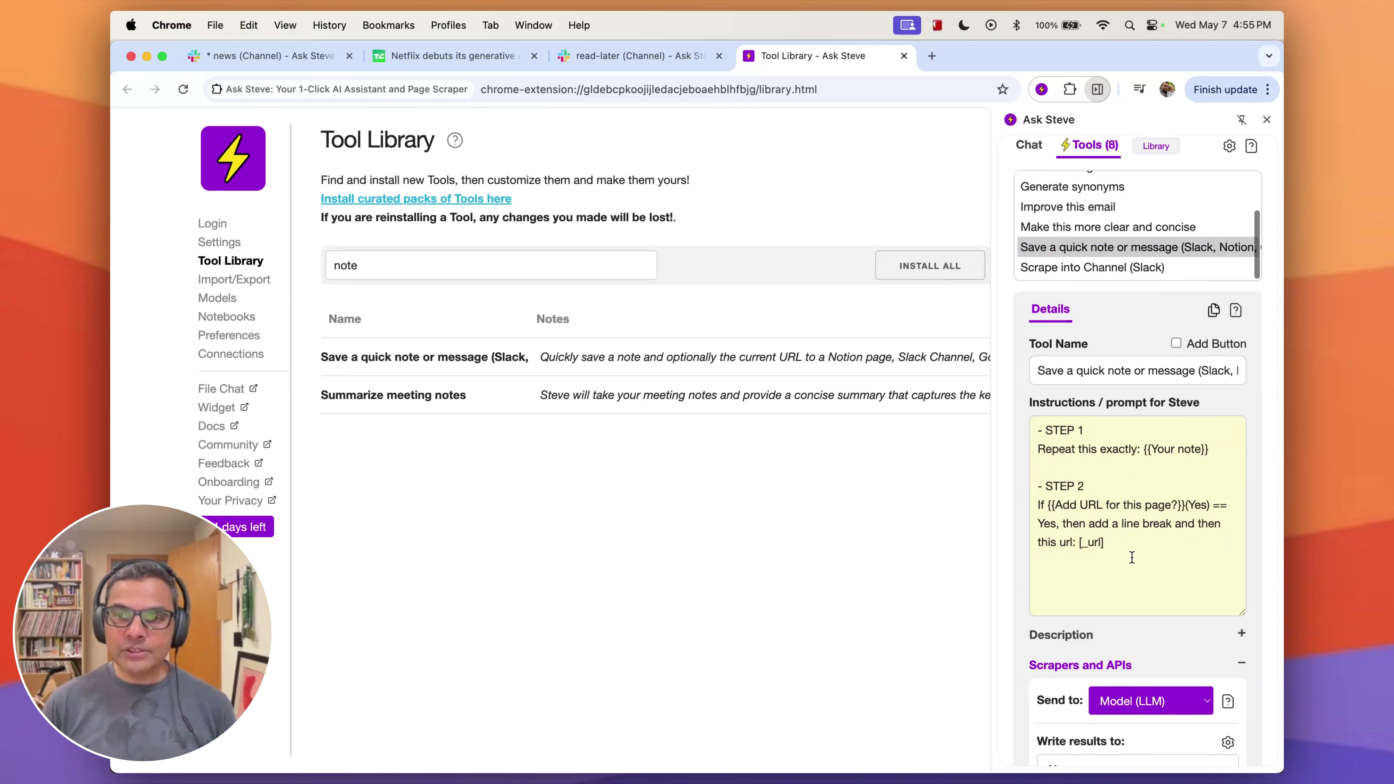
scroll(1132, 560, down, 6)
click(1109, 600)
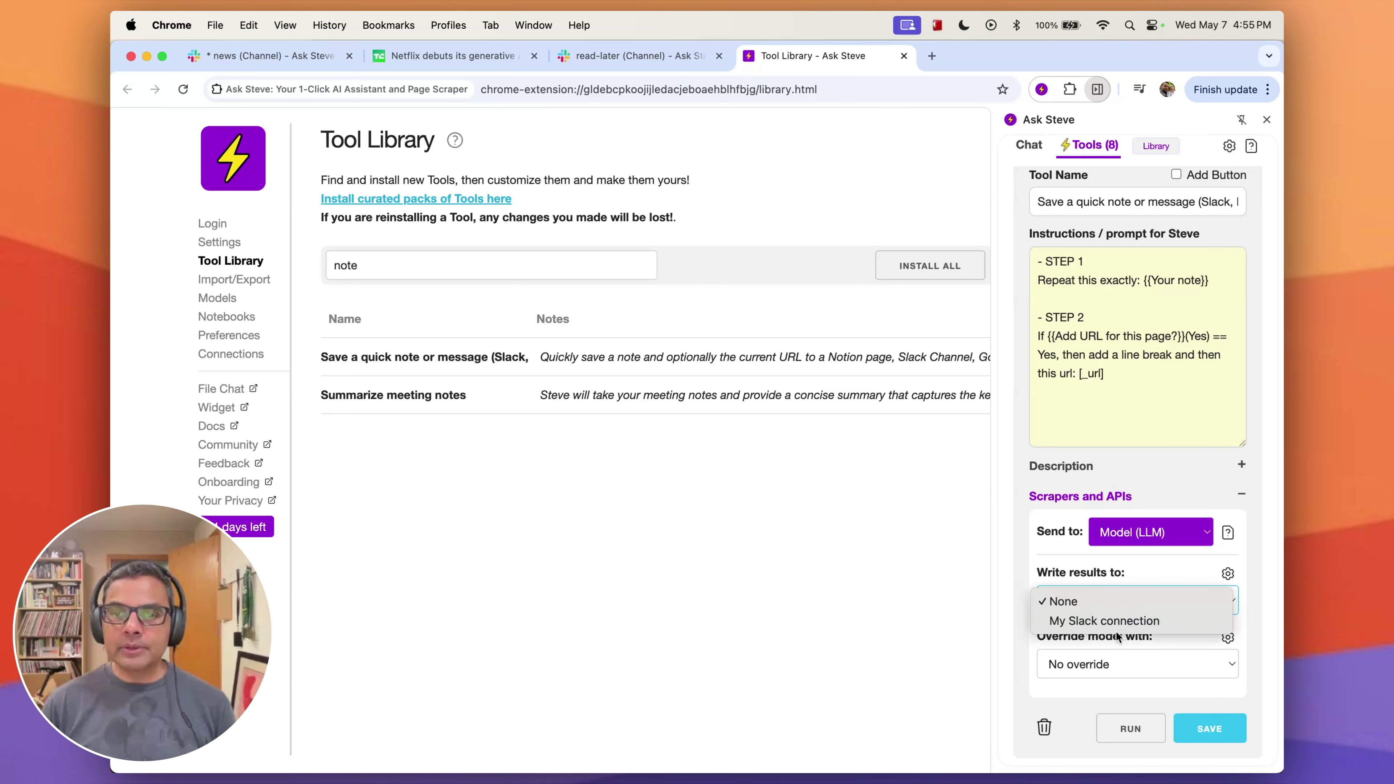
click(1116, 621)
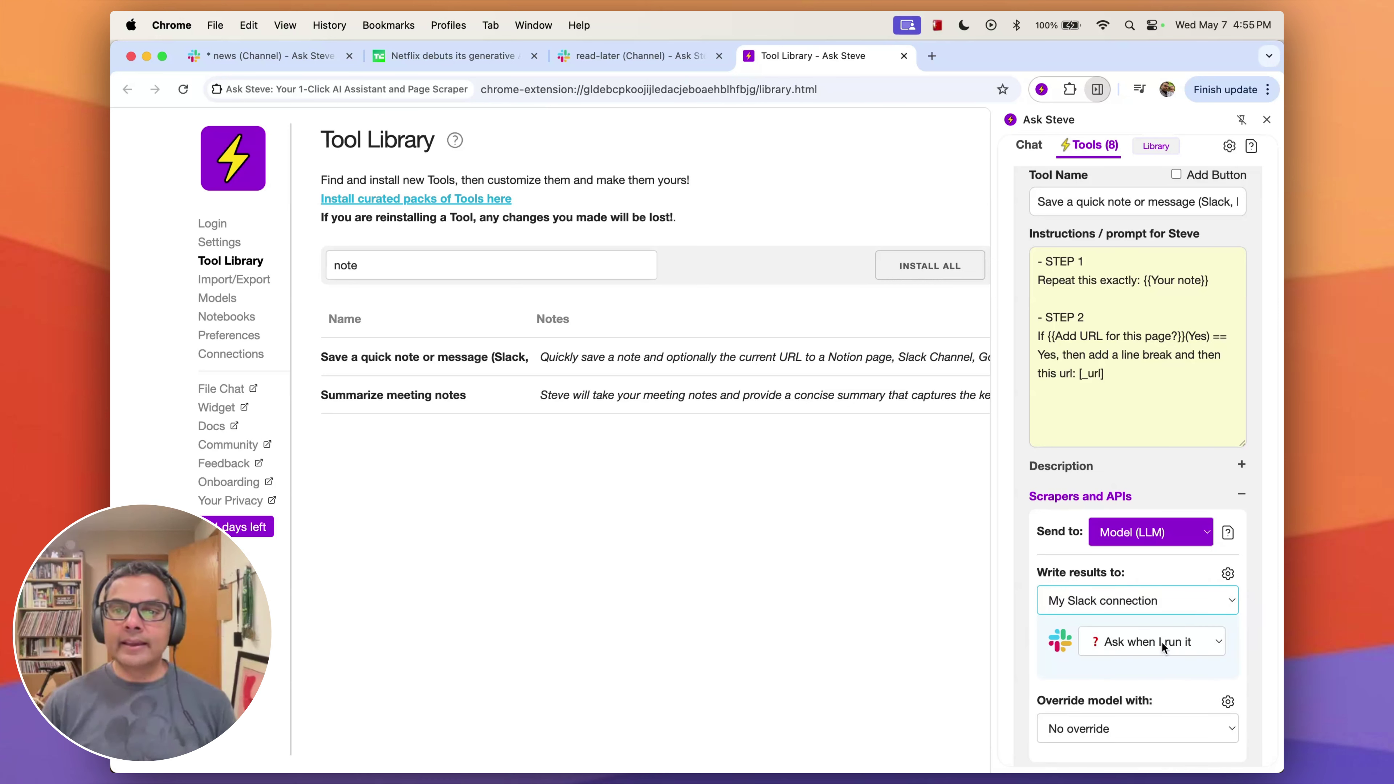
scroll(1159, 664, down, 3)
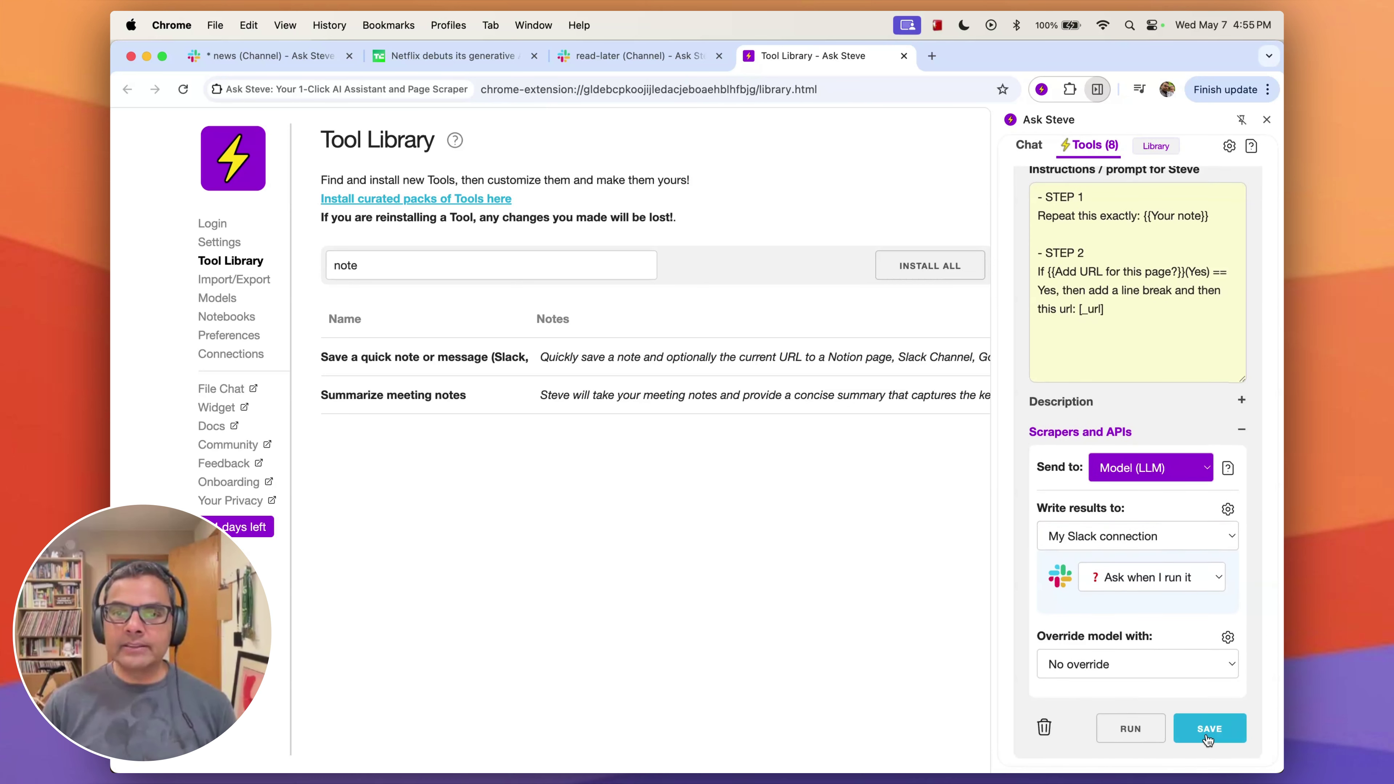
click(1207, 737)
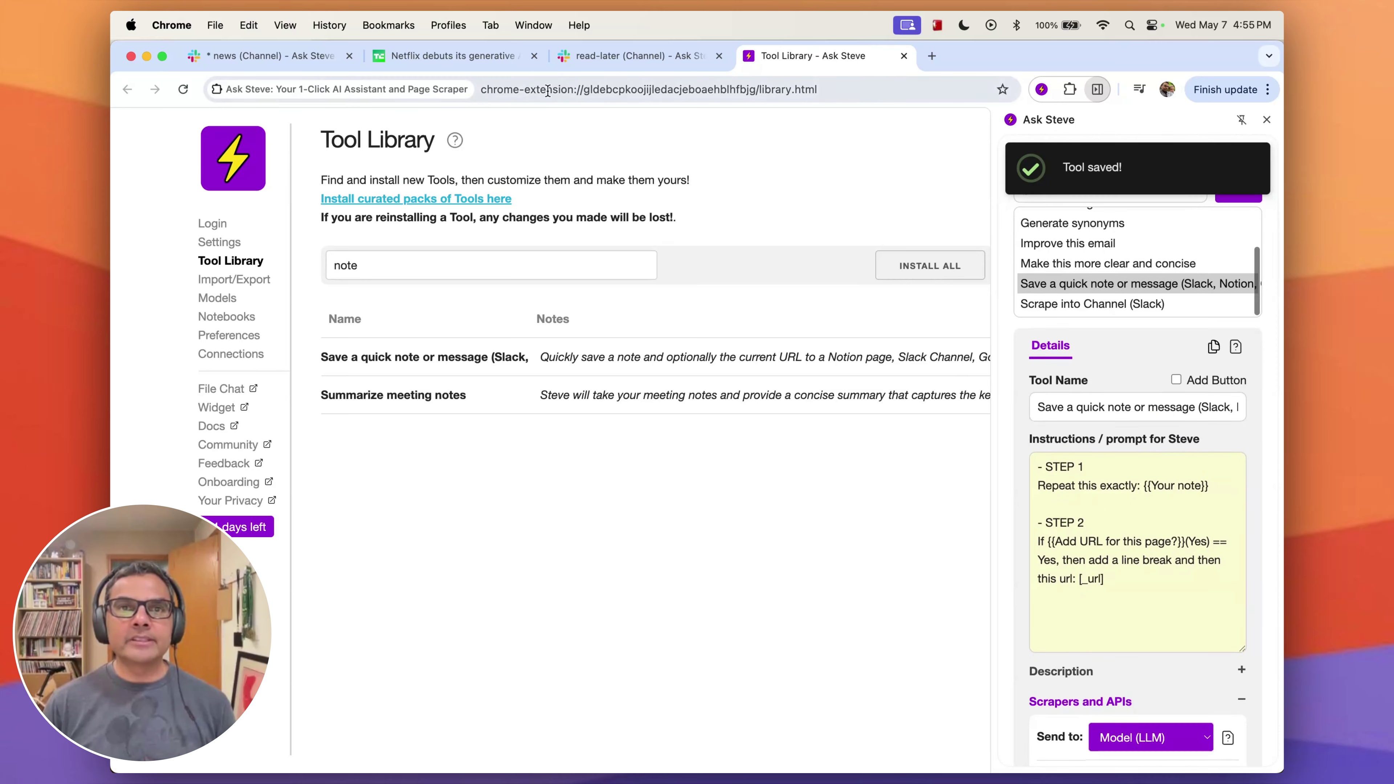
- On the Netflix article page, close the old summary, enable Add Button for the quick note tool and save it
click(457, 57)
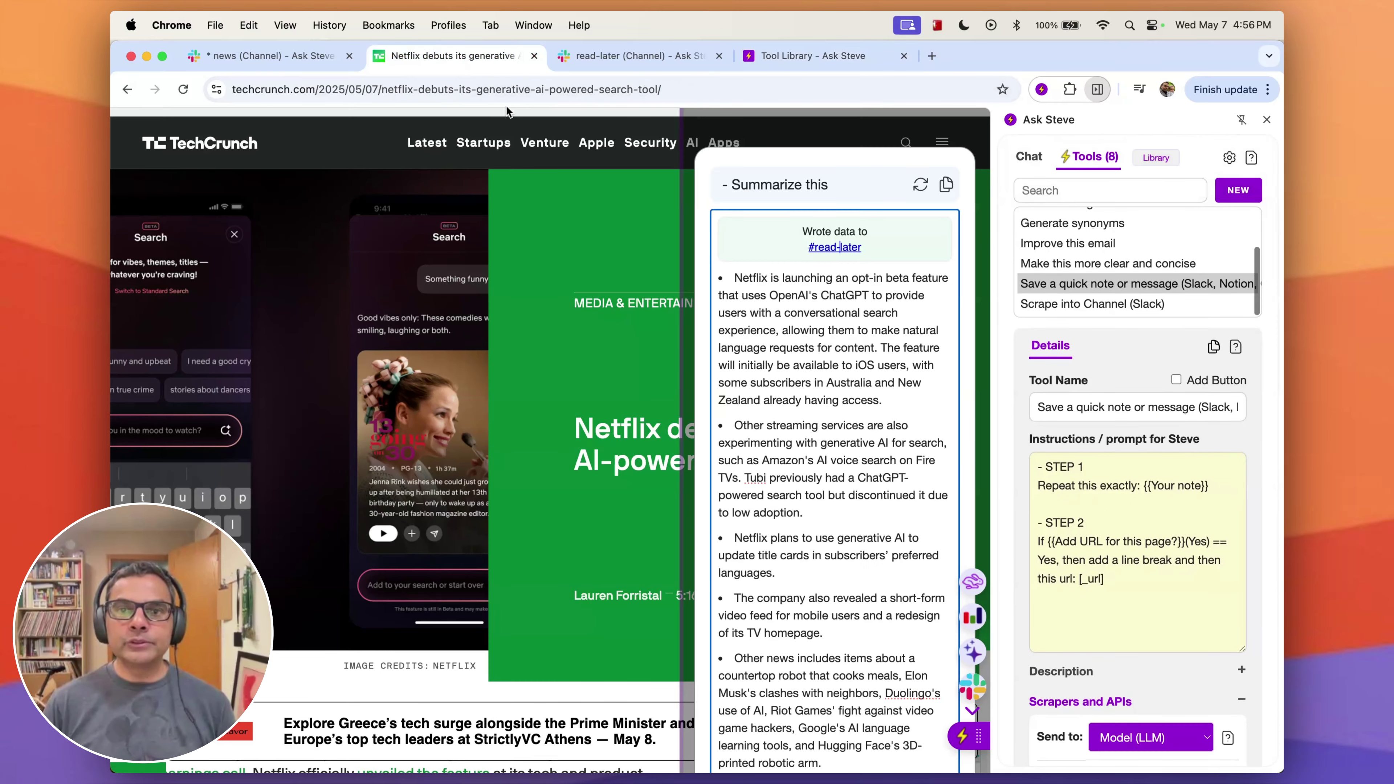
click(973, 688)
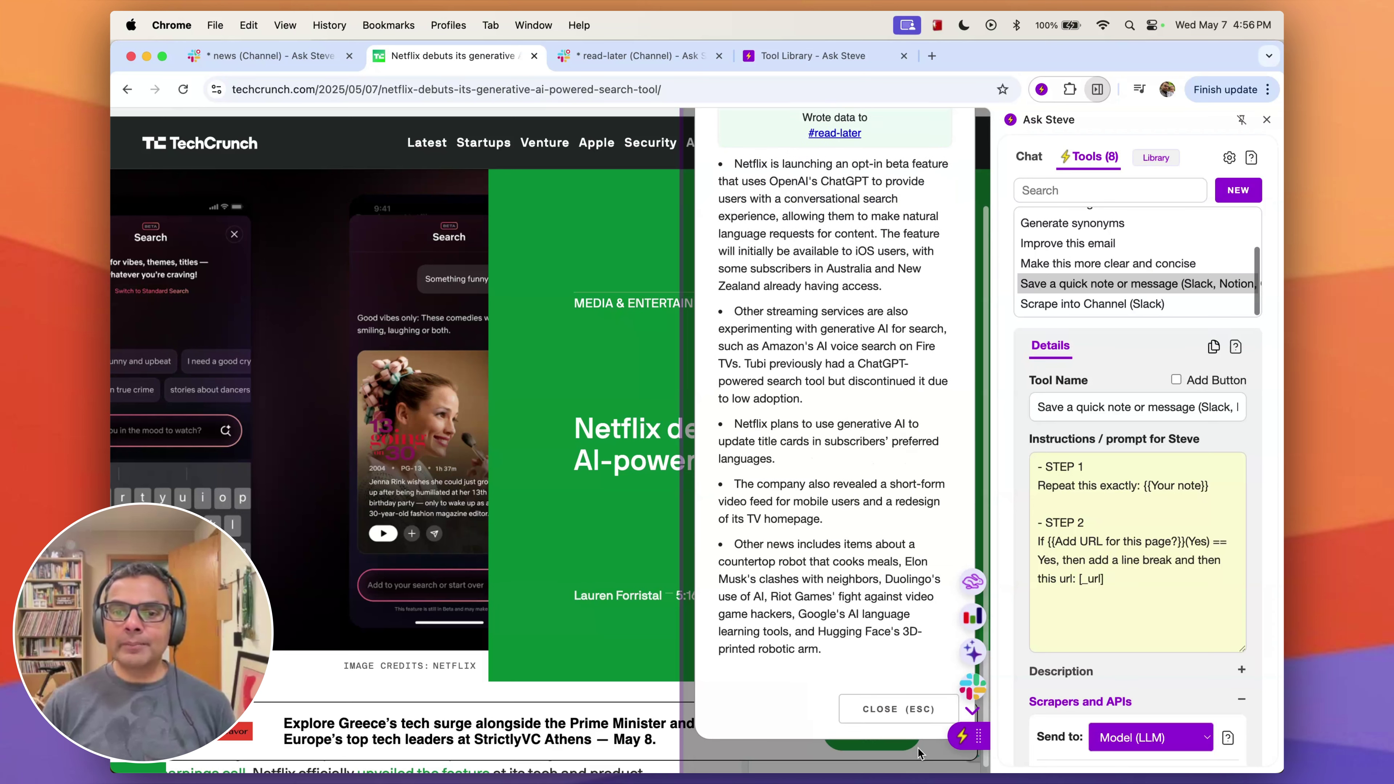
click(899, 705)
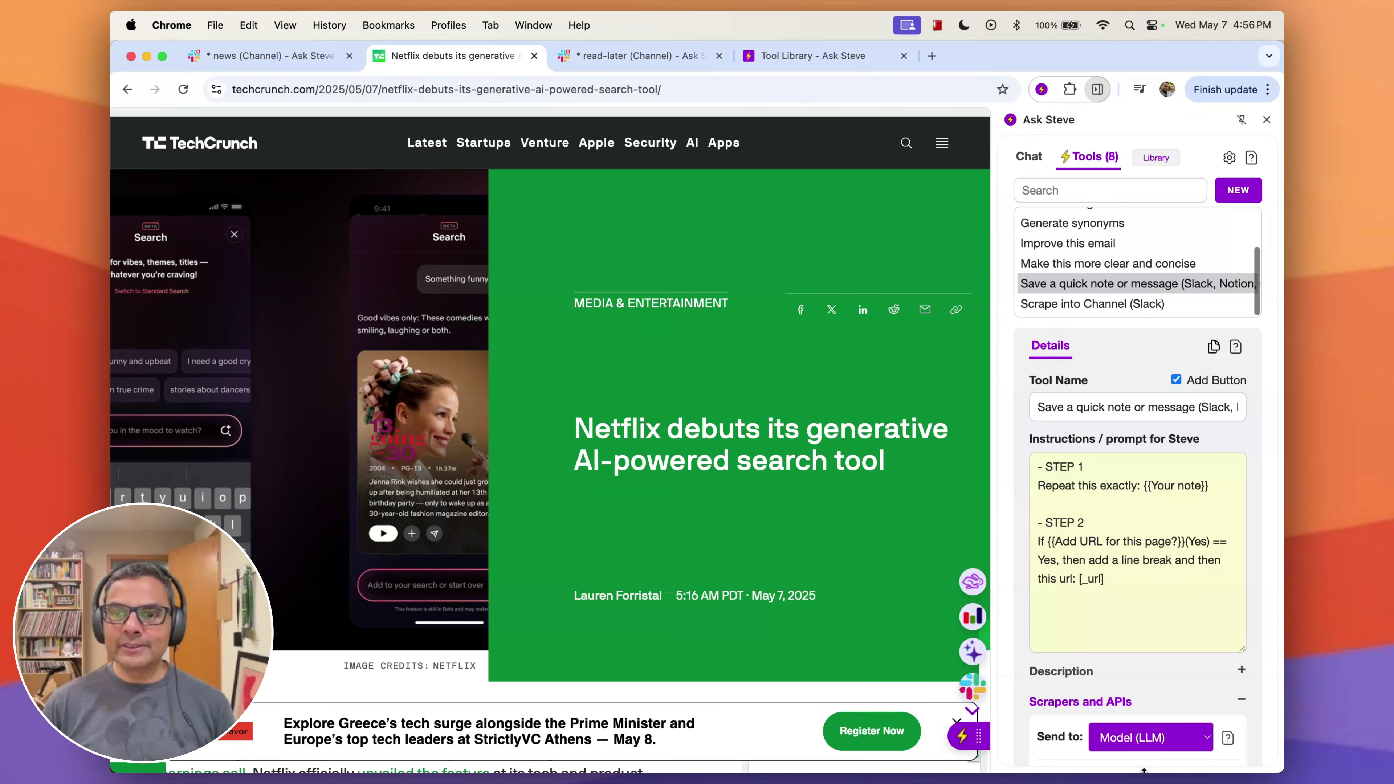
scroll(1158, 736, down, 5)
click(1209, 729)
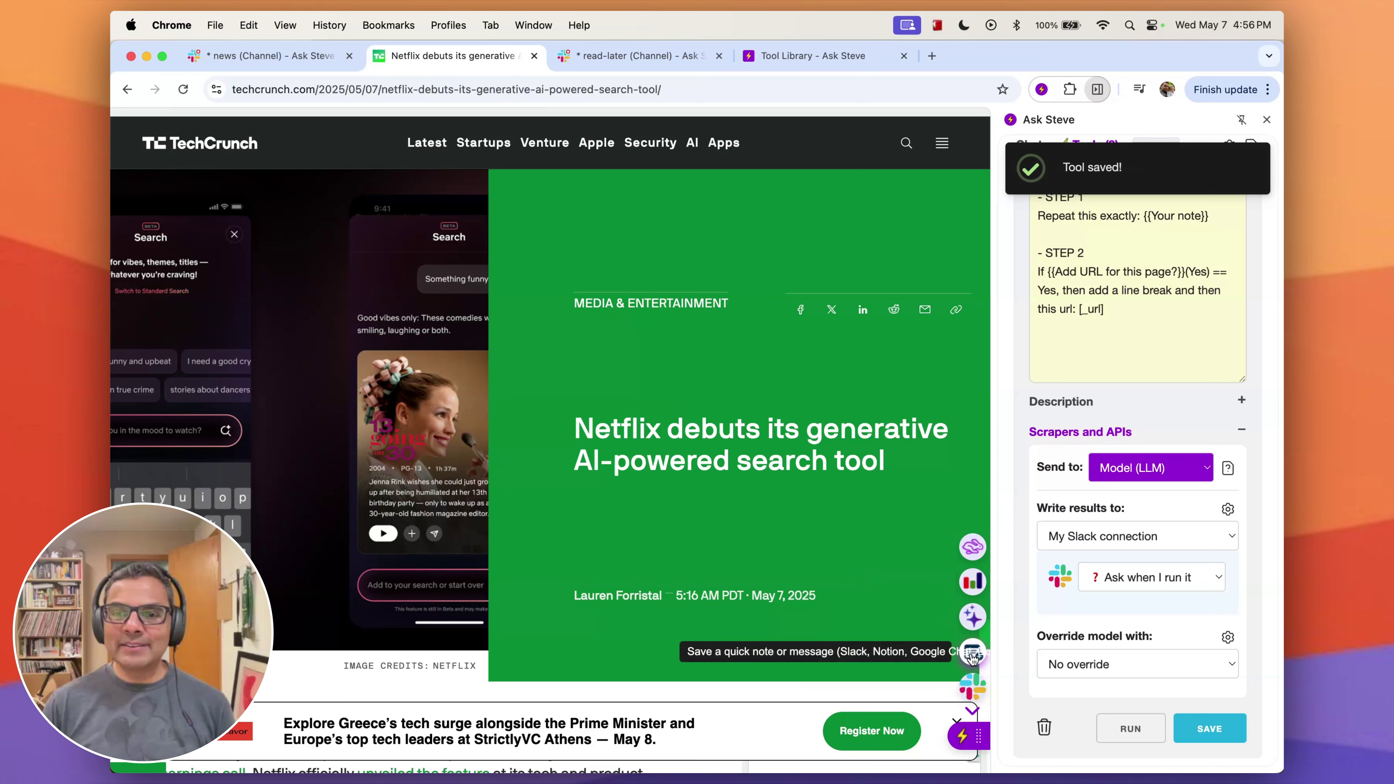
- Run the quick note tool from its page button to send the note "Remember the milk" to #read-later without the page URL
click(972, 656)
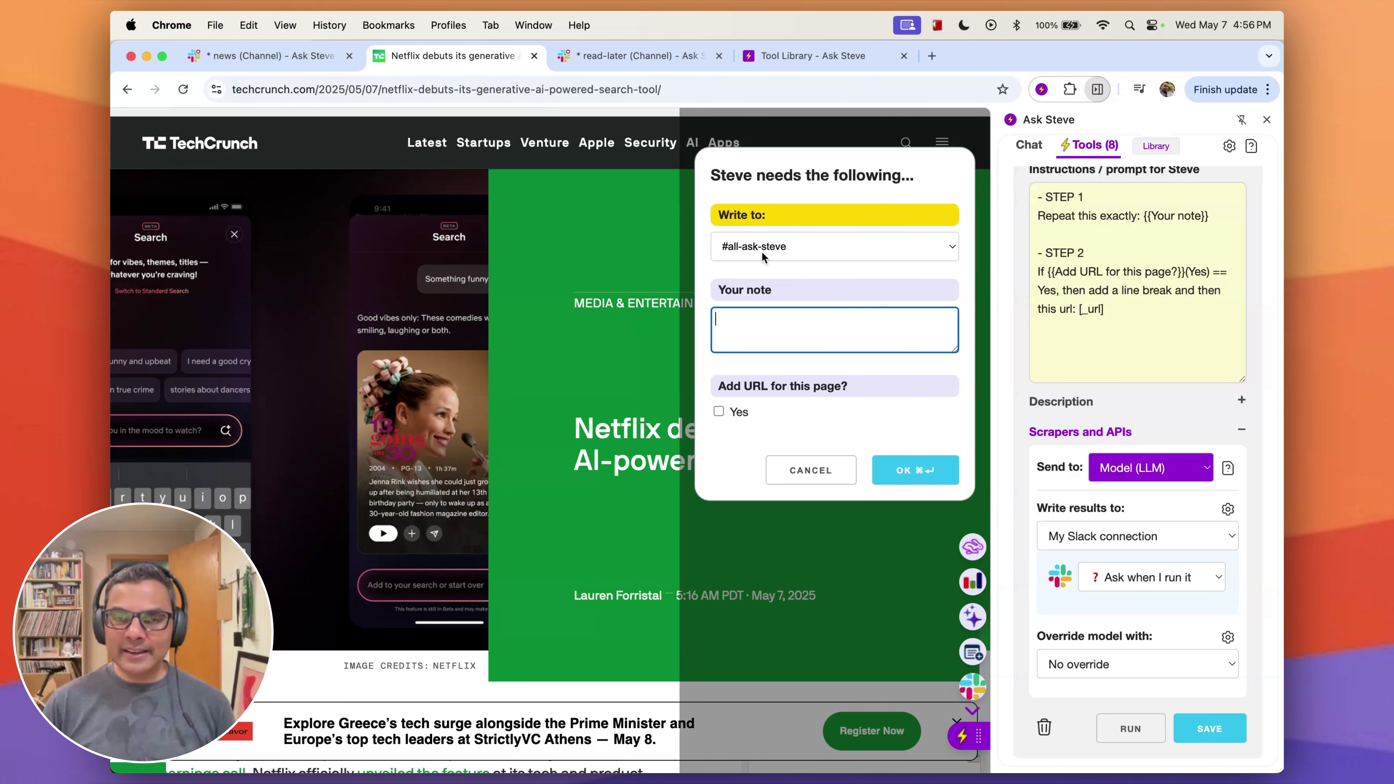
click(804, 250)
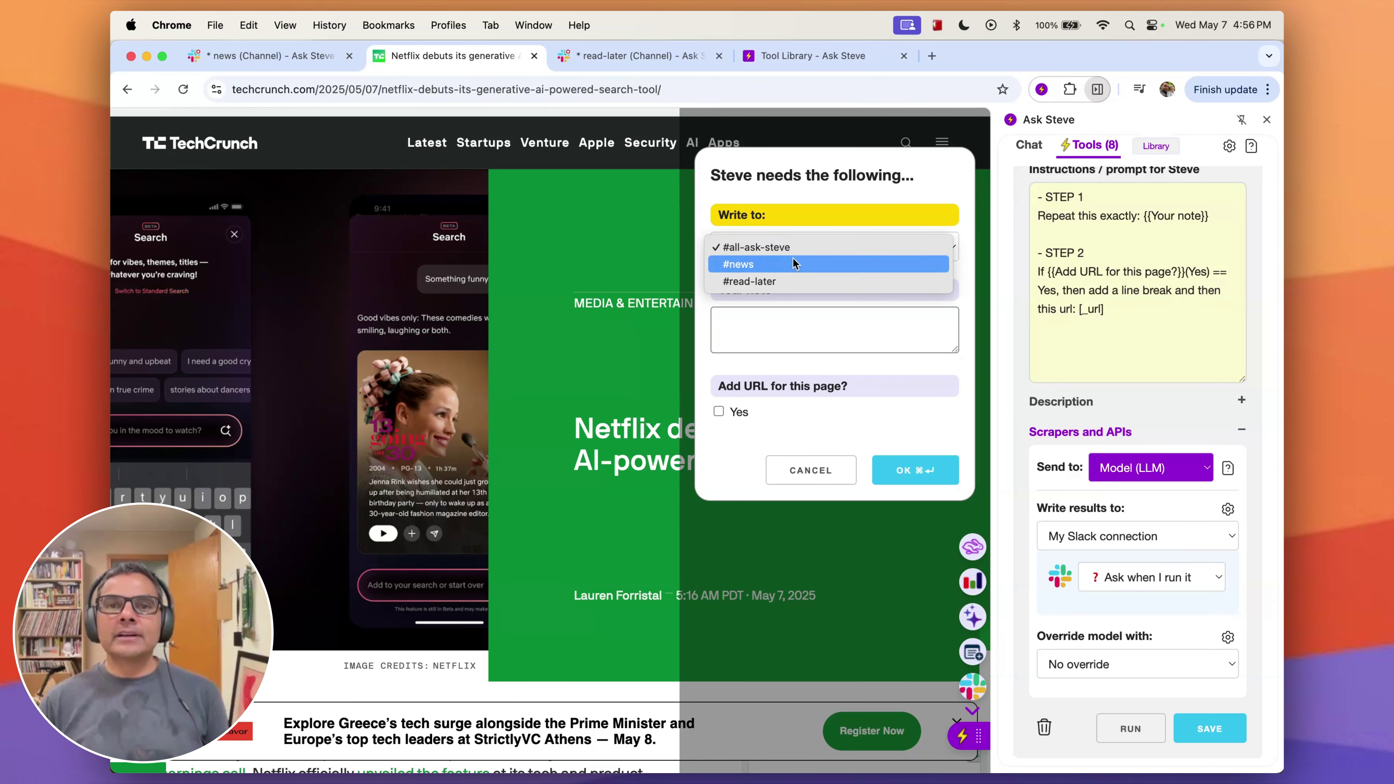
click(789, 280)
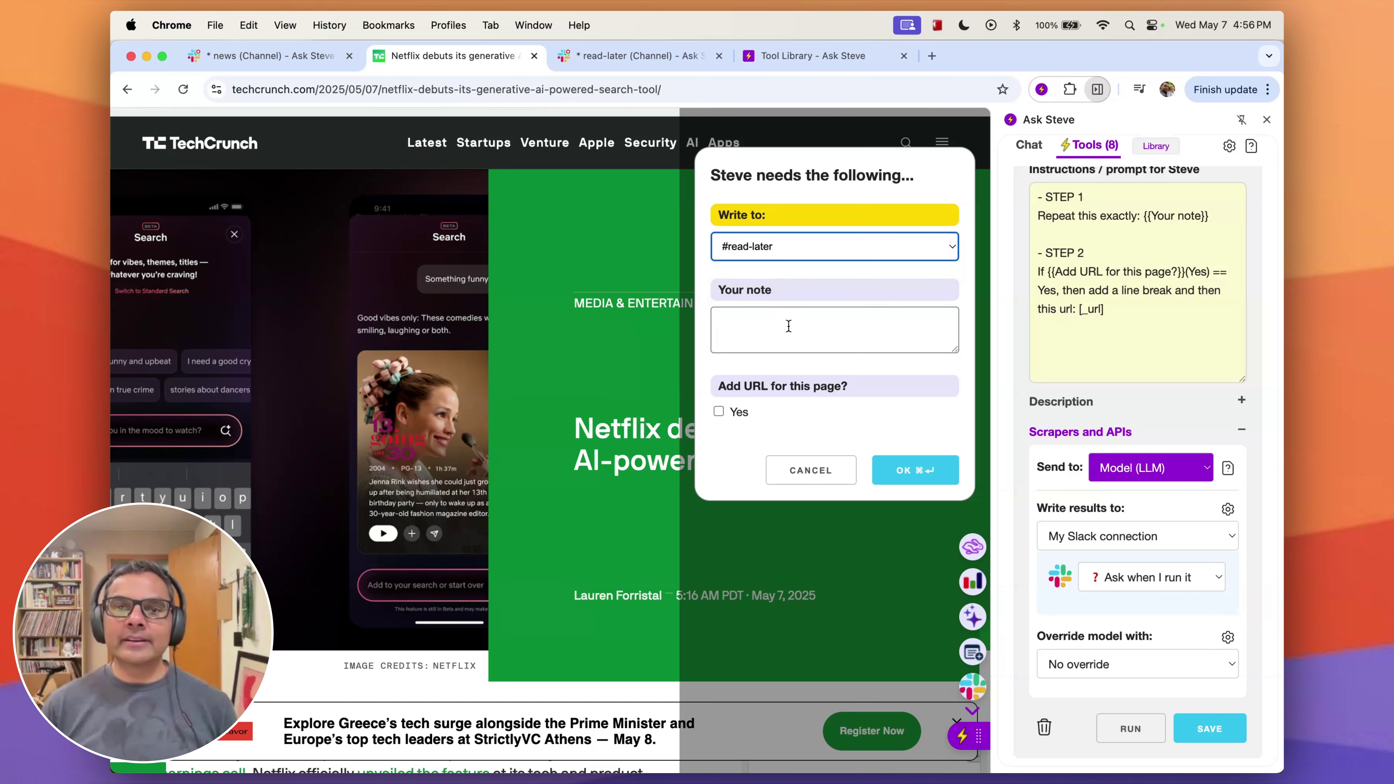
click(790, 323)
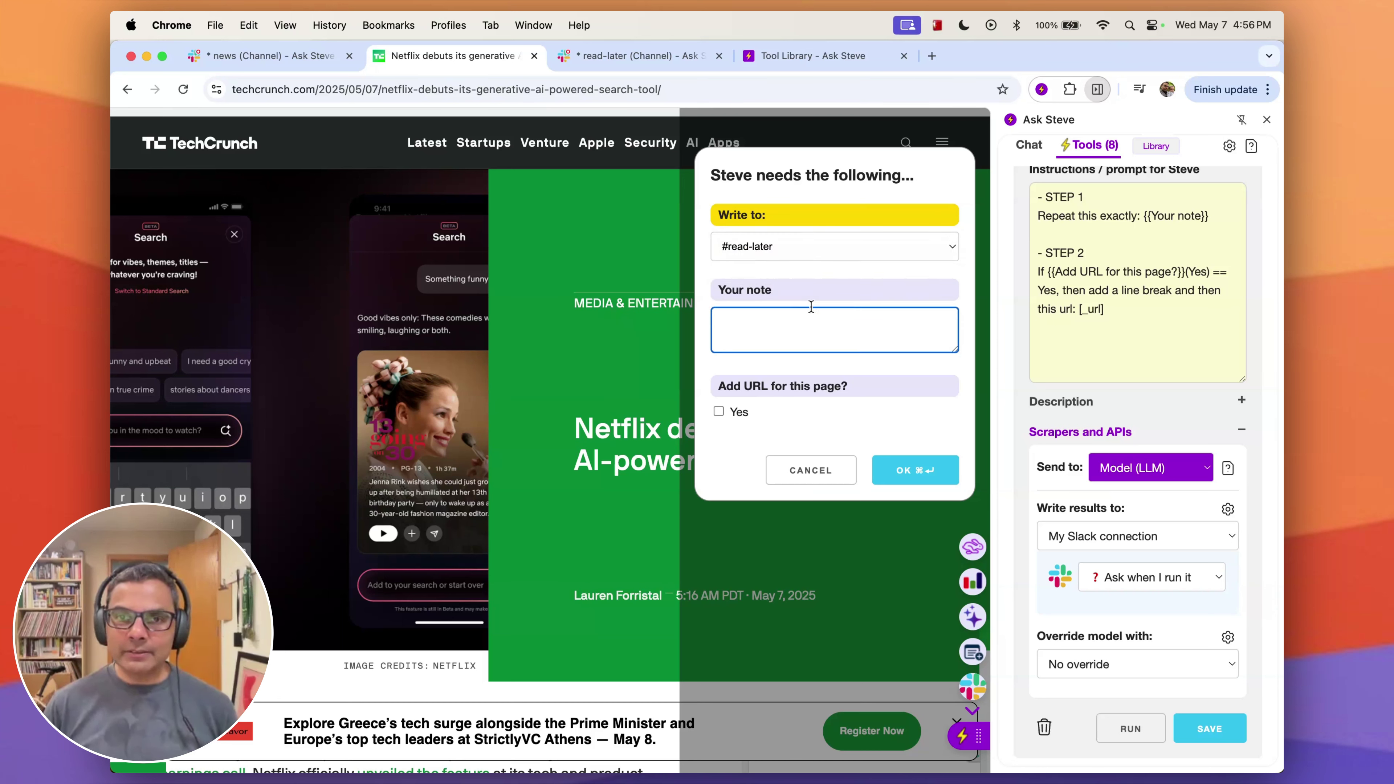
text(Re)
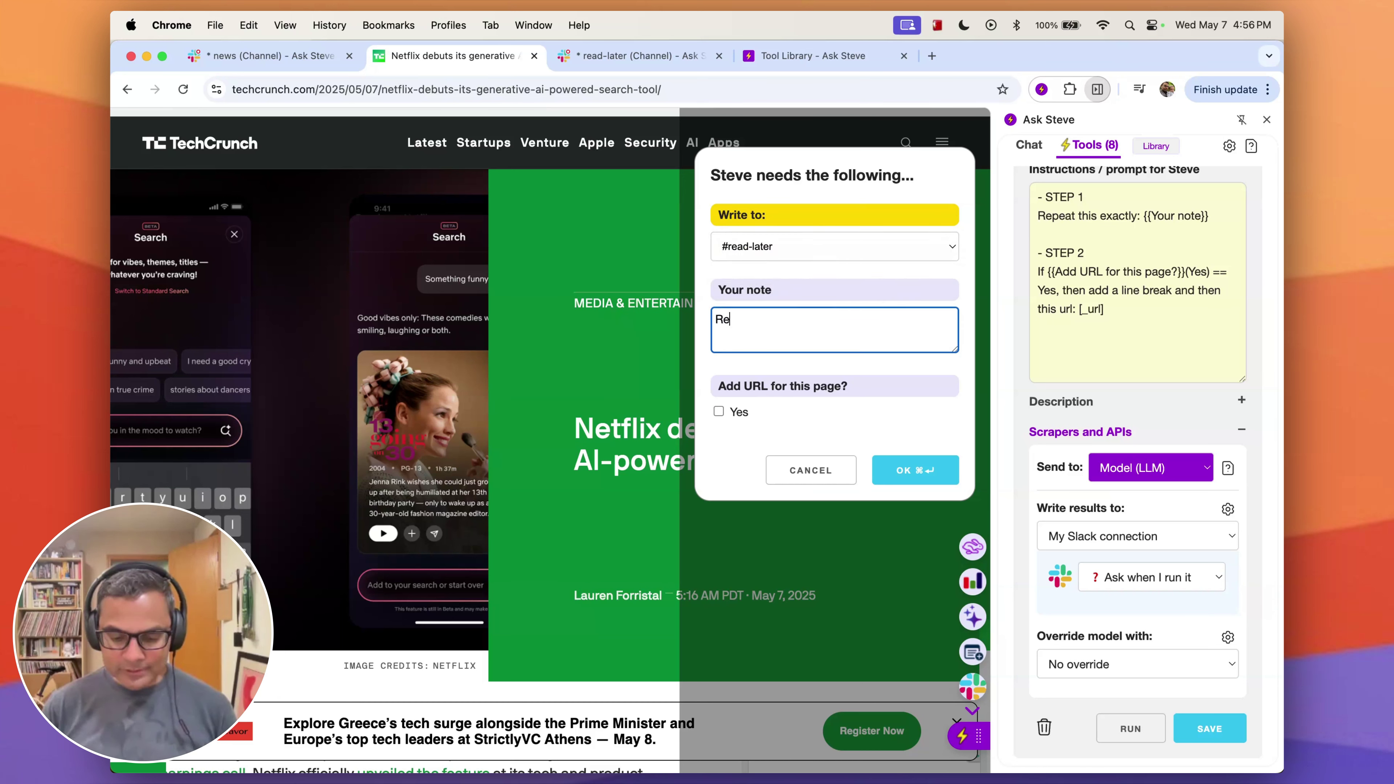
text(mmmber the m)
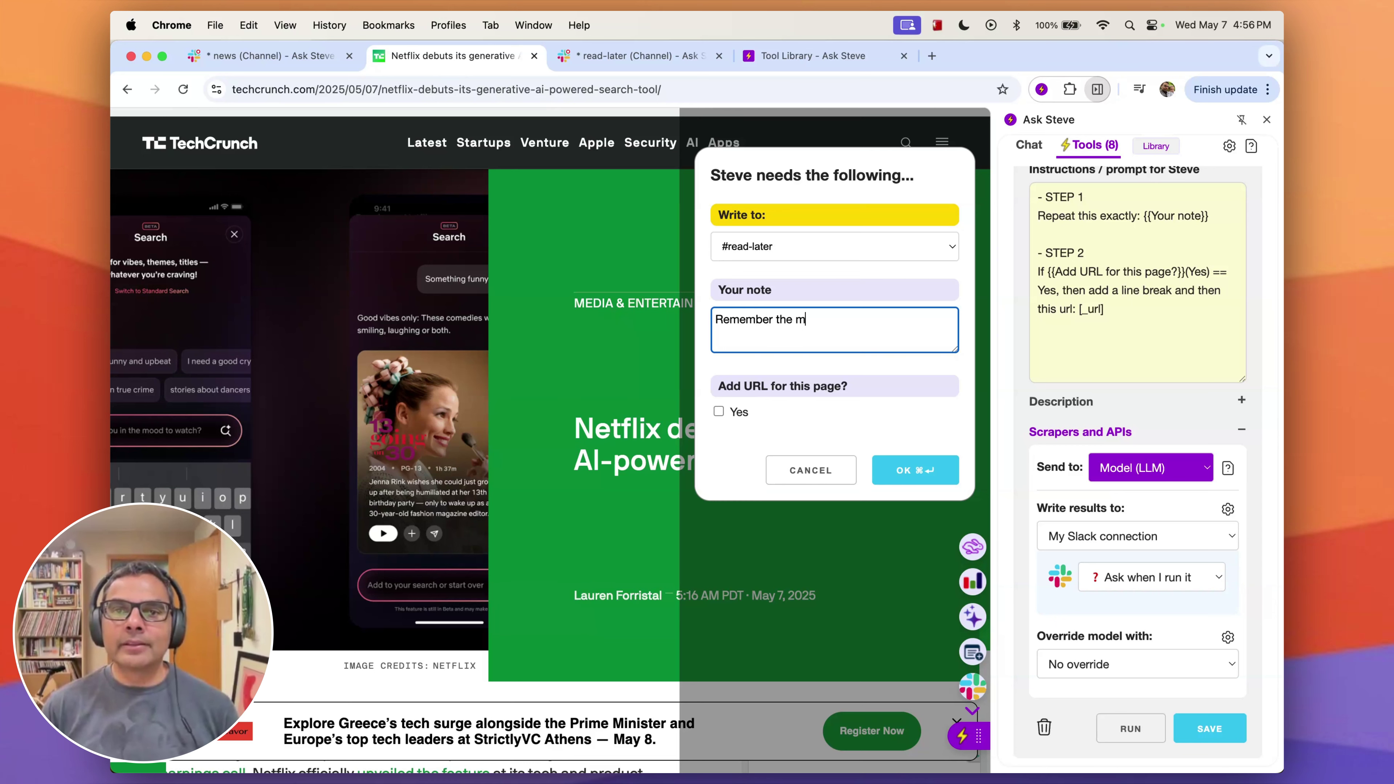
text(ilk)
click(911, 470)
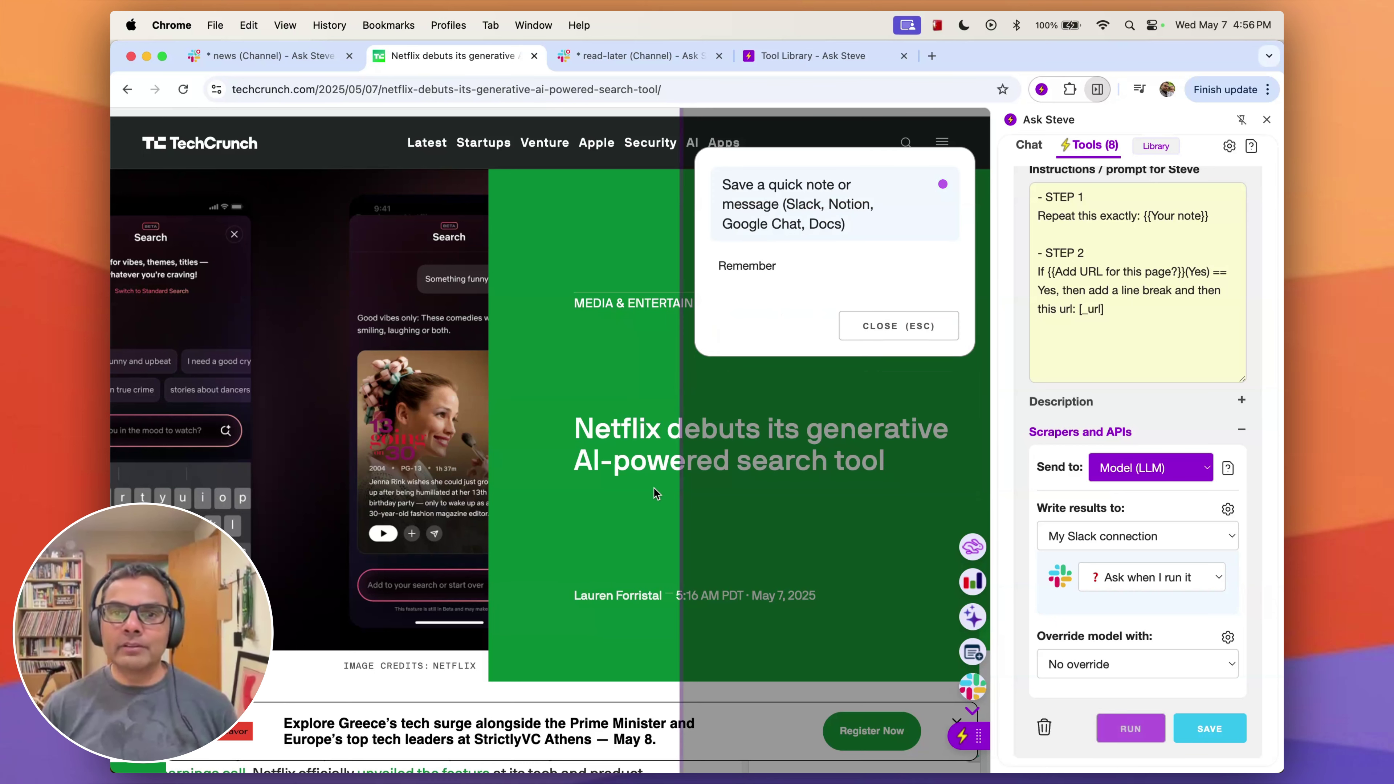
- Switch to Slack and open the #read-later channel to check the posted note
click(795, 59)
click(284, 61)
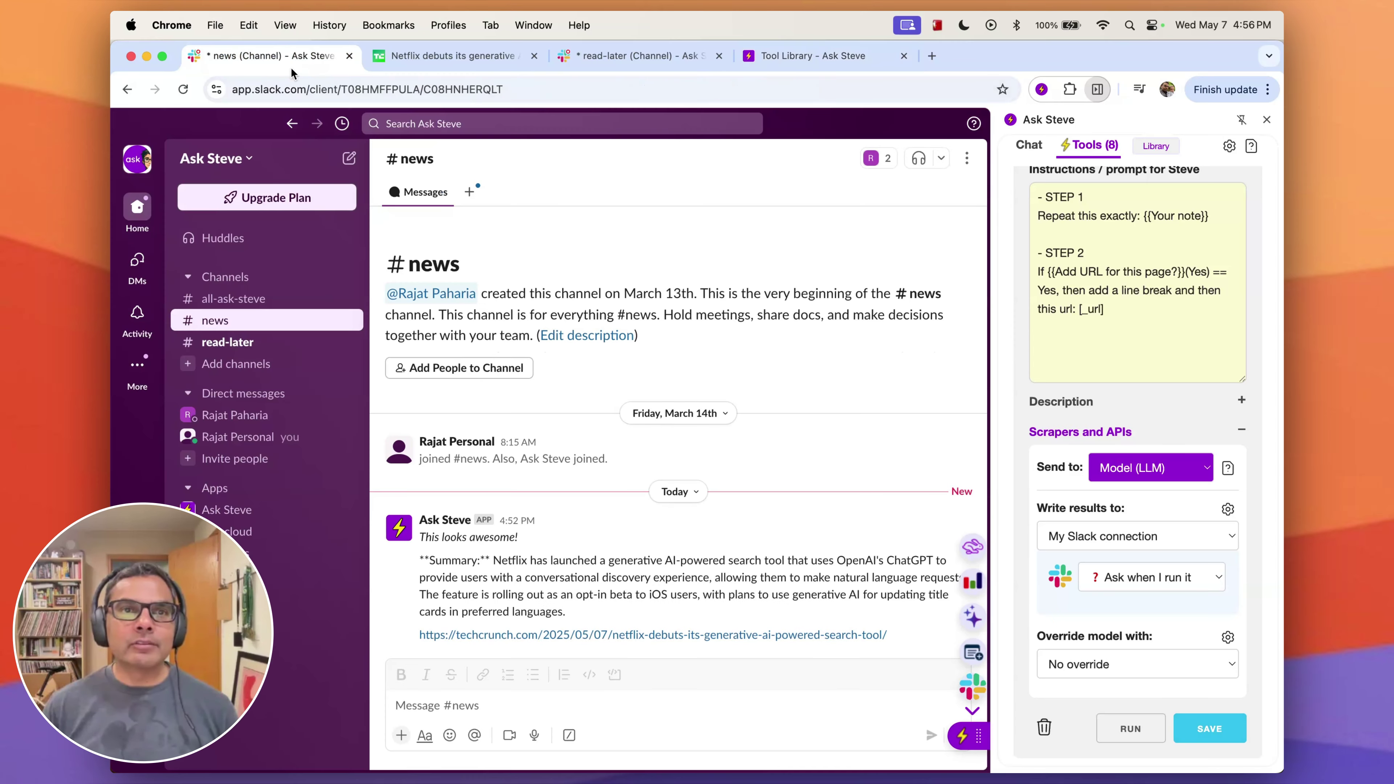
click(228, 341)
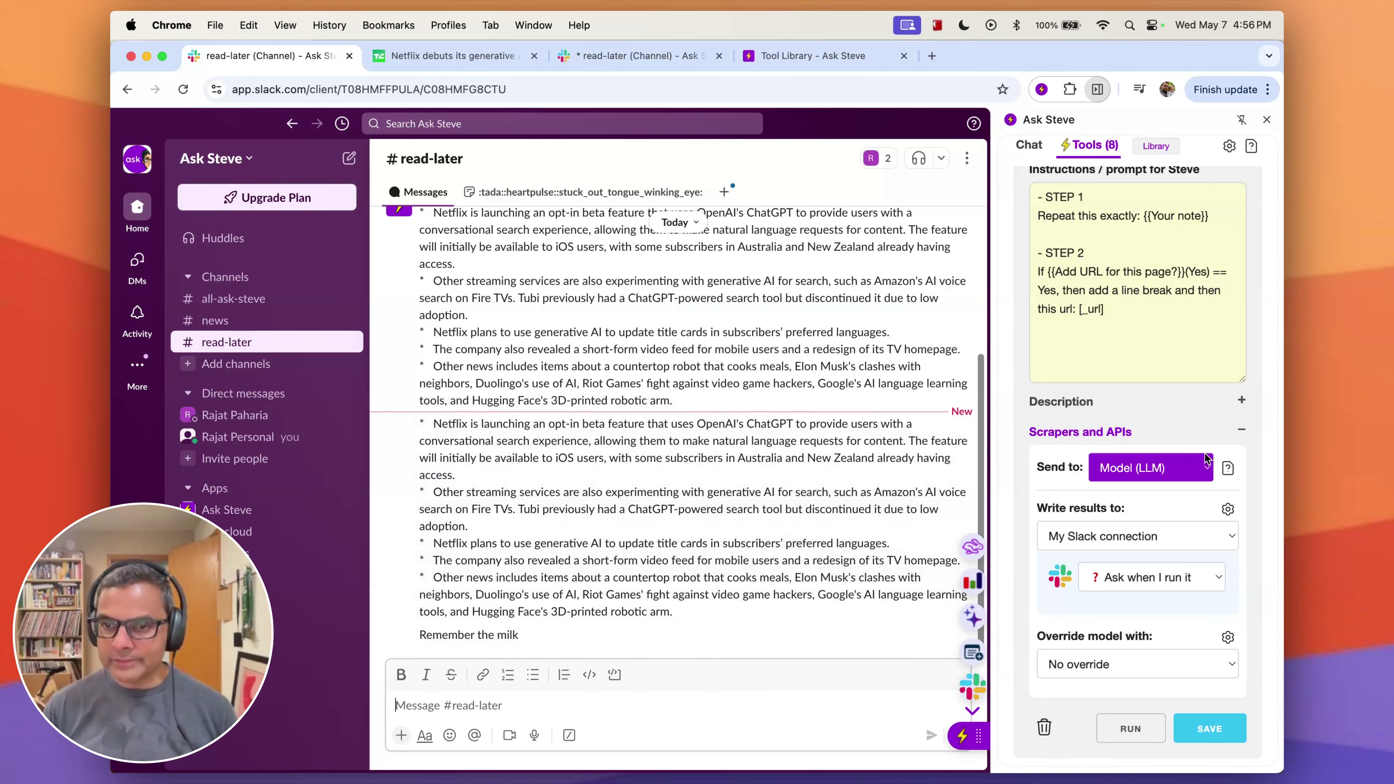
- Collapse the Scrapers and APIs section in the quick note tool's details and go back to its prompt
click(1217, 434)
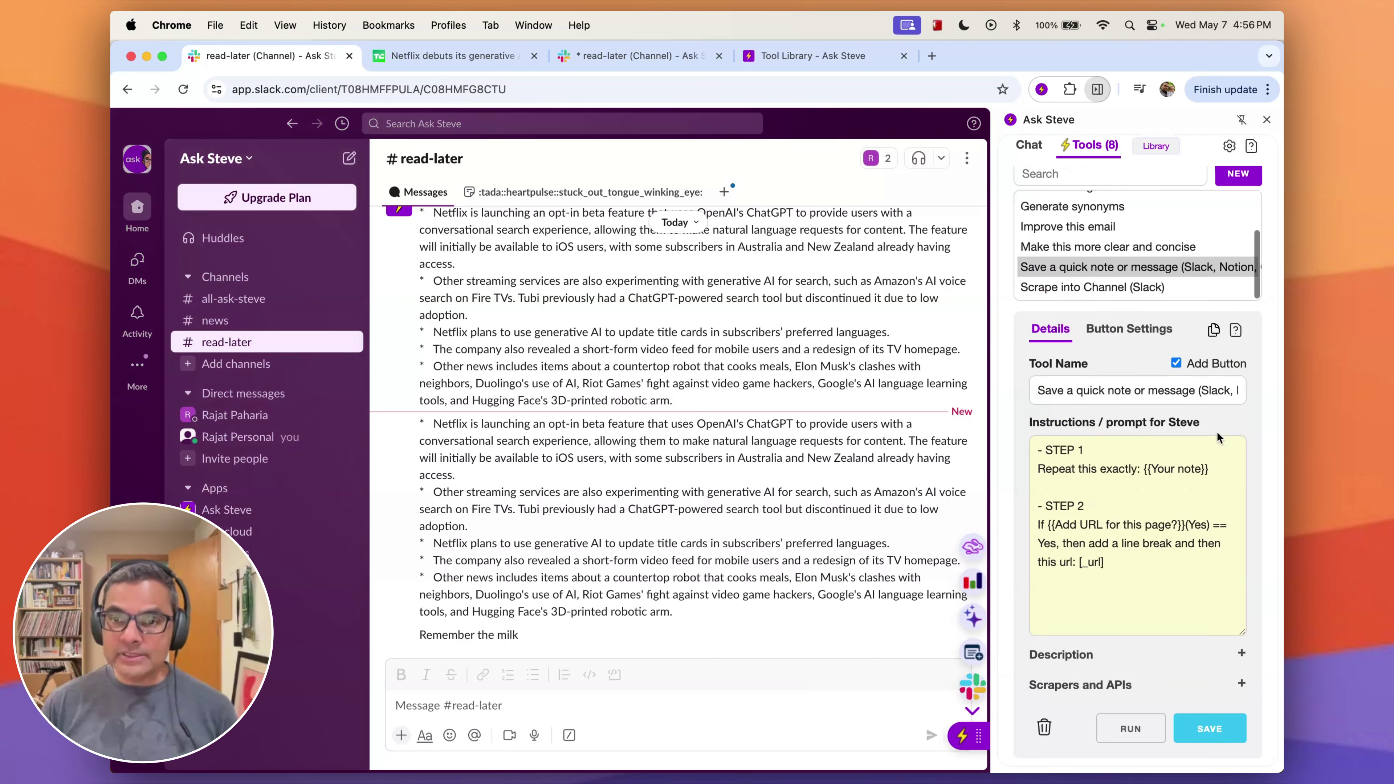
scroll(1217, 439, up, 1)
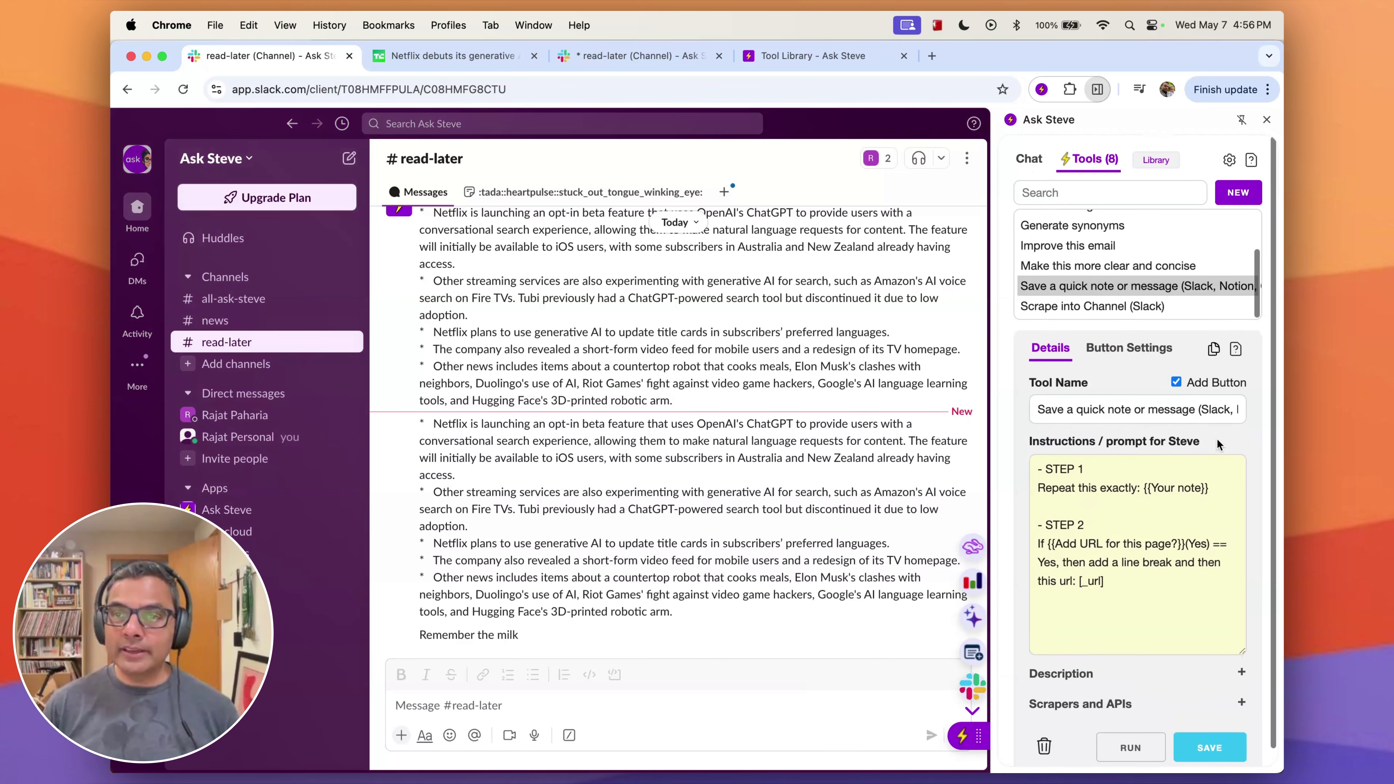